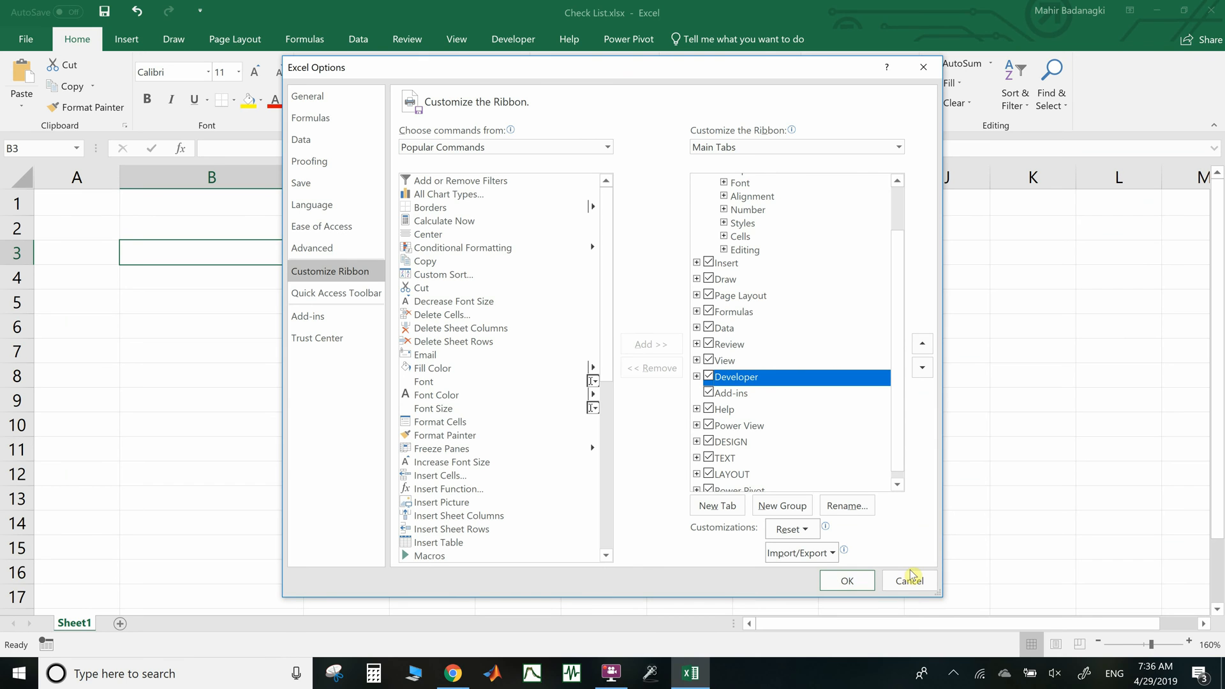
# Close Excel Options now that the Developer tab is enabled in the ribbon
pyautogui.click(909, 581)
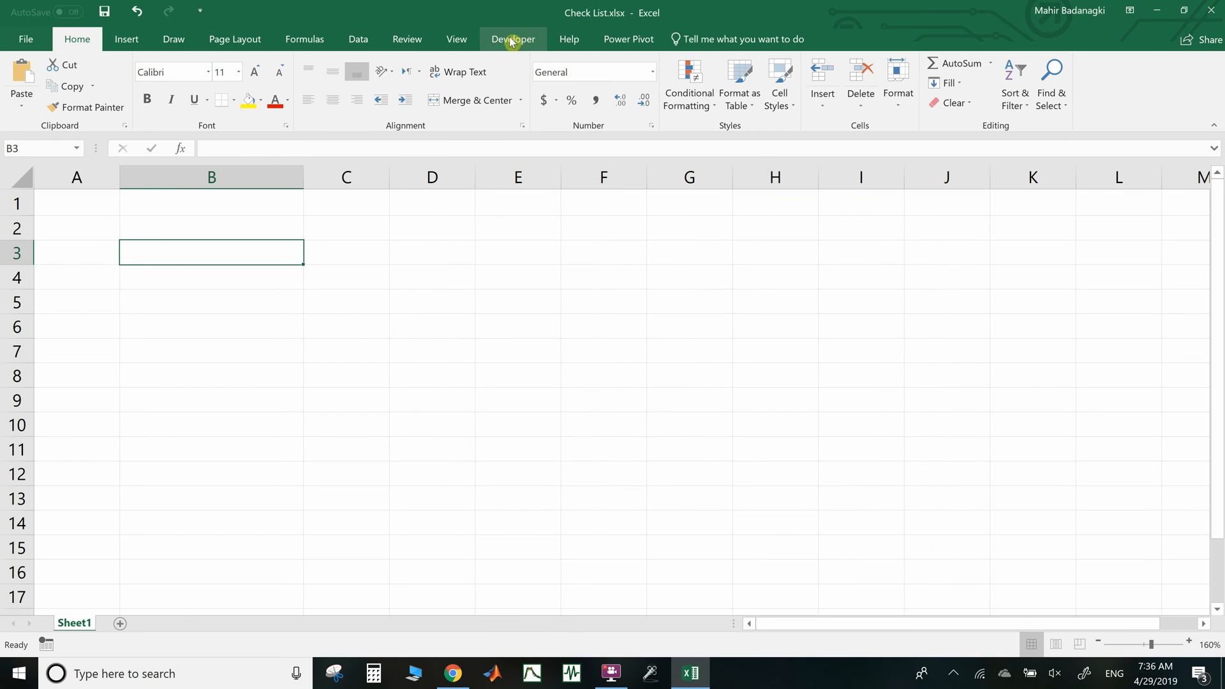
# Enter the title 'Check List' in cell B1
pyautogui.press('Up')
pyautogui.press('Up')
pyautogui.write('Check')
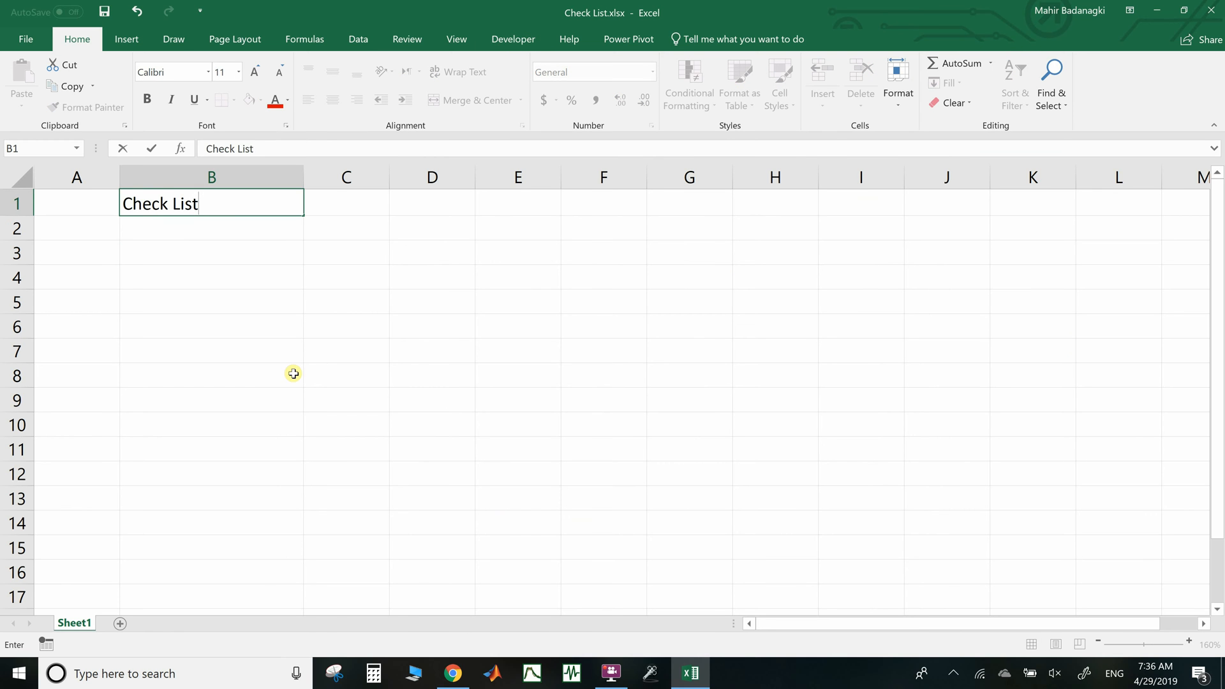
pyautogui.press('Return')
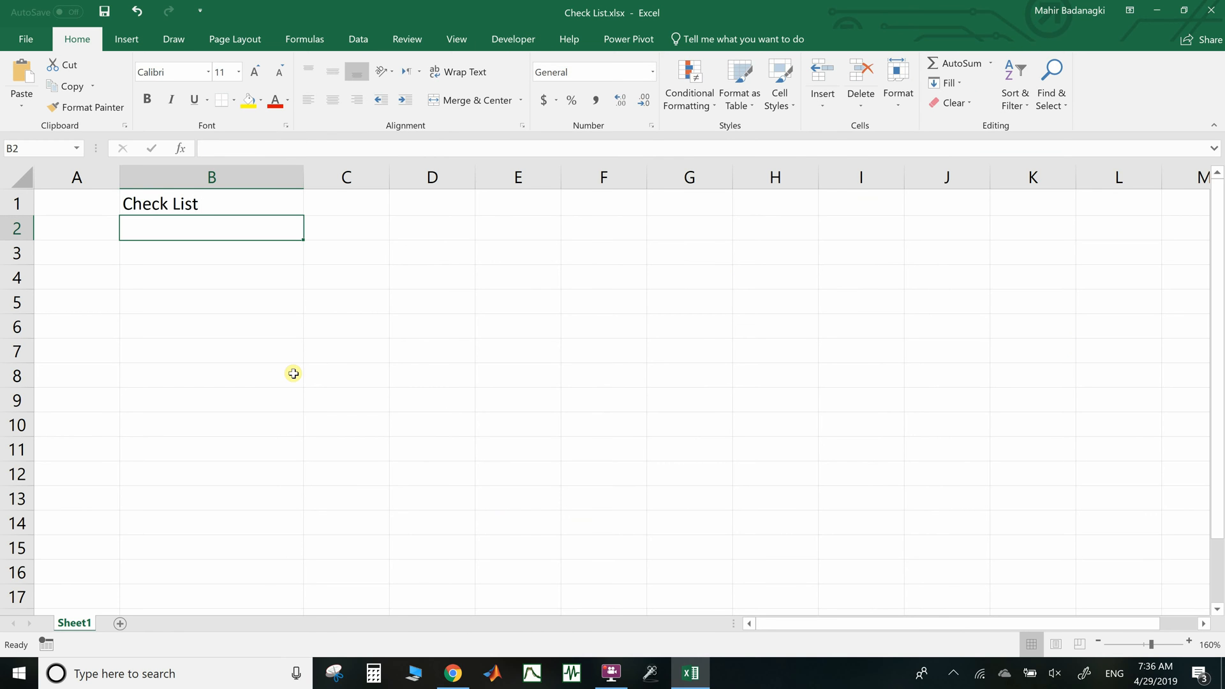
# Insert a Form Controls check box on the sheet near cell A3
pyautogui.click(514, 39)
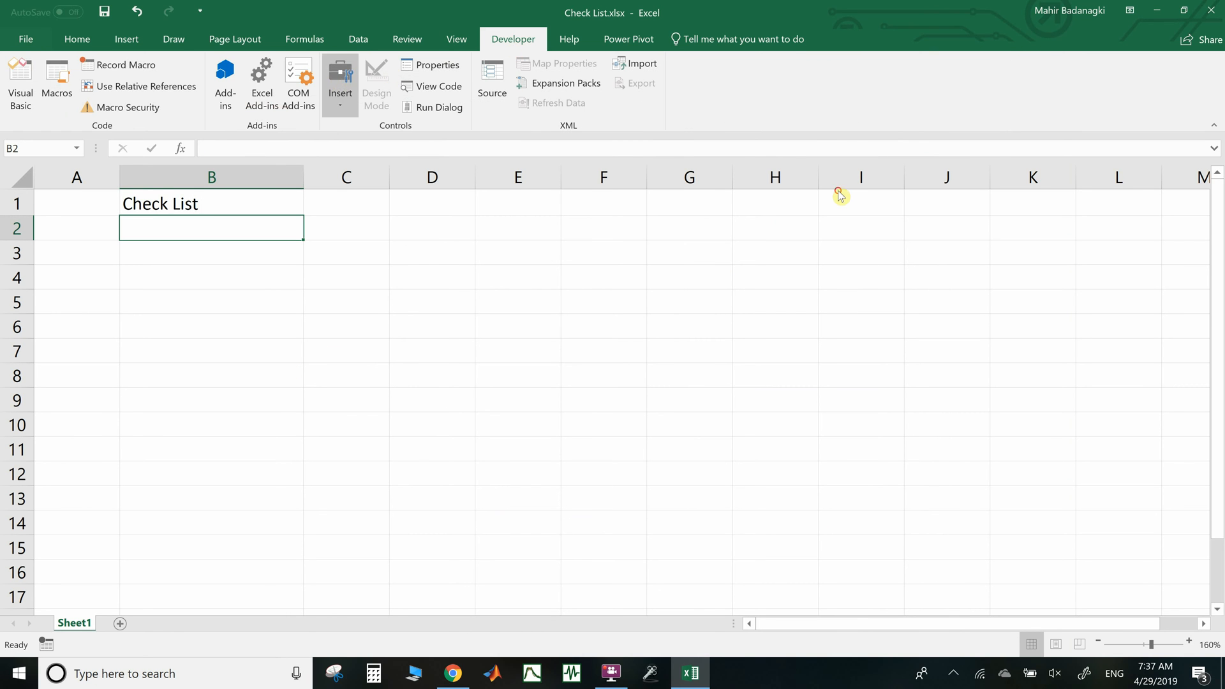
pyautogui.click(339, 83)
pyautogui.click(362, 142)
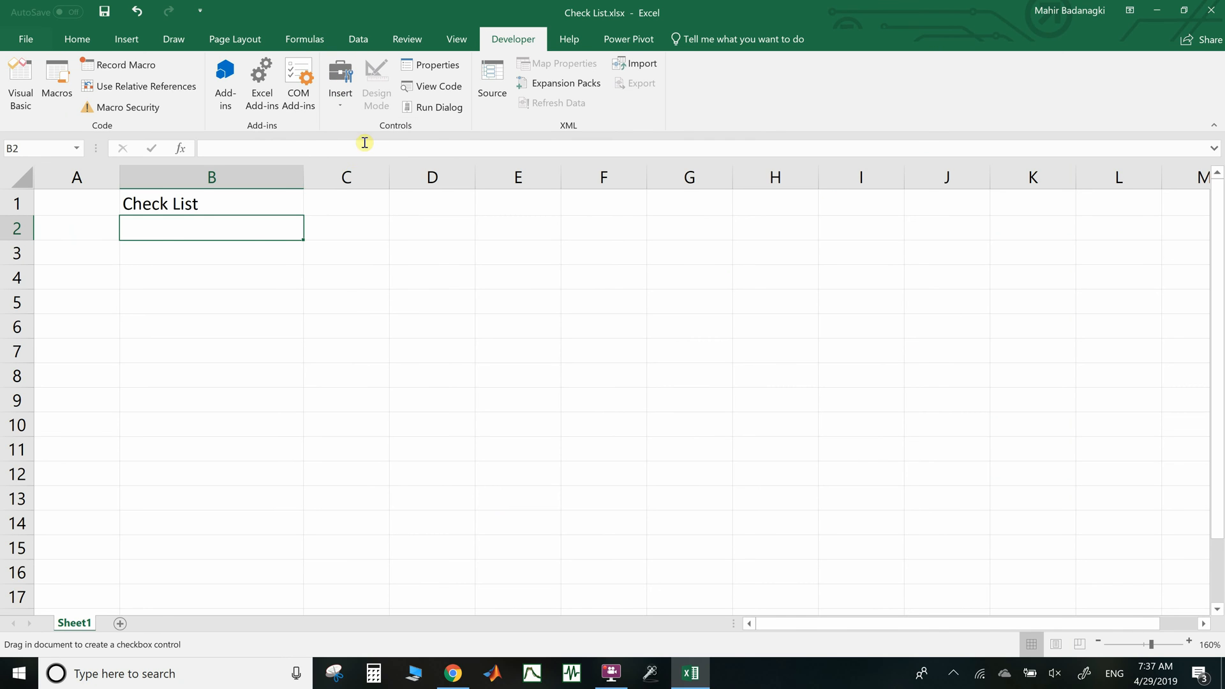
pyautogui.click(91, 254)
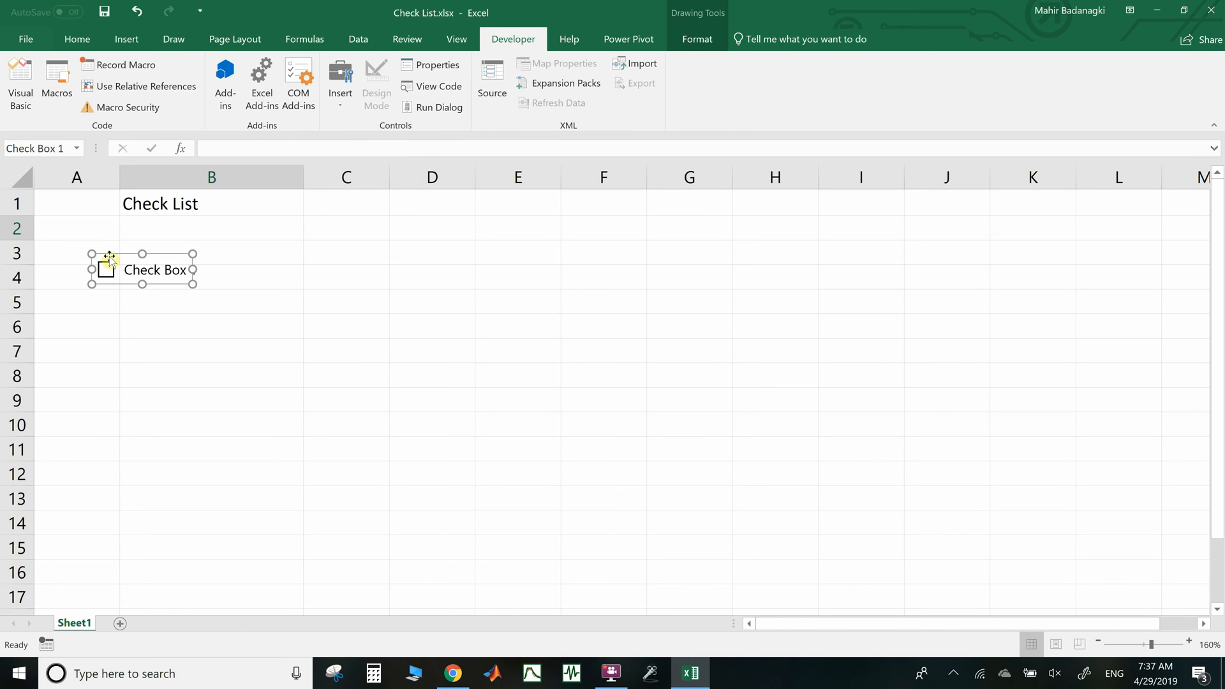
# Move the checkbox up into row 3 and relabel it 'Write letter'
pyautogui.moveTo(111, 256); pyautogui.dragTo(112, 240)
pyautogui.click(135, 253)
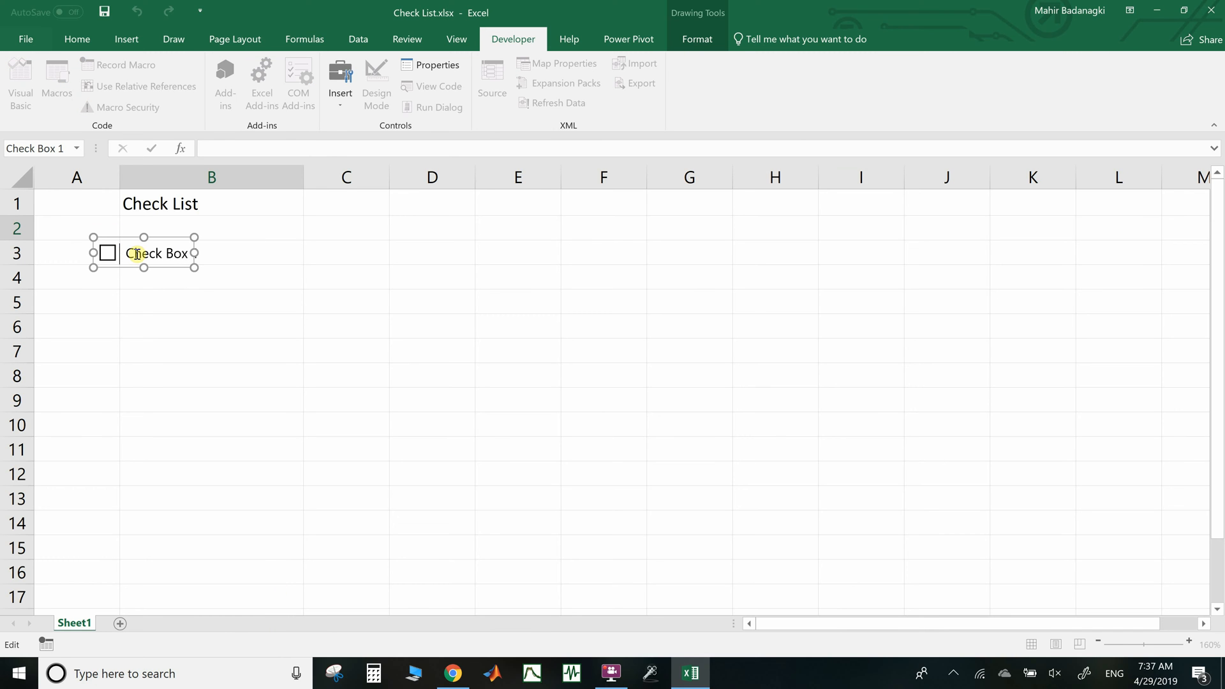
pyautogui.hotkey('shift', 'Right')
pyautogui.hotkey('shift', 'Right')
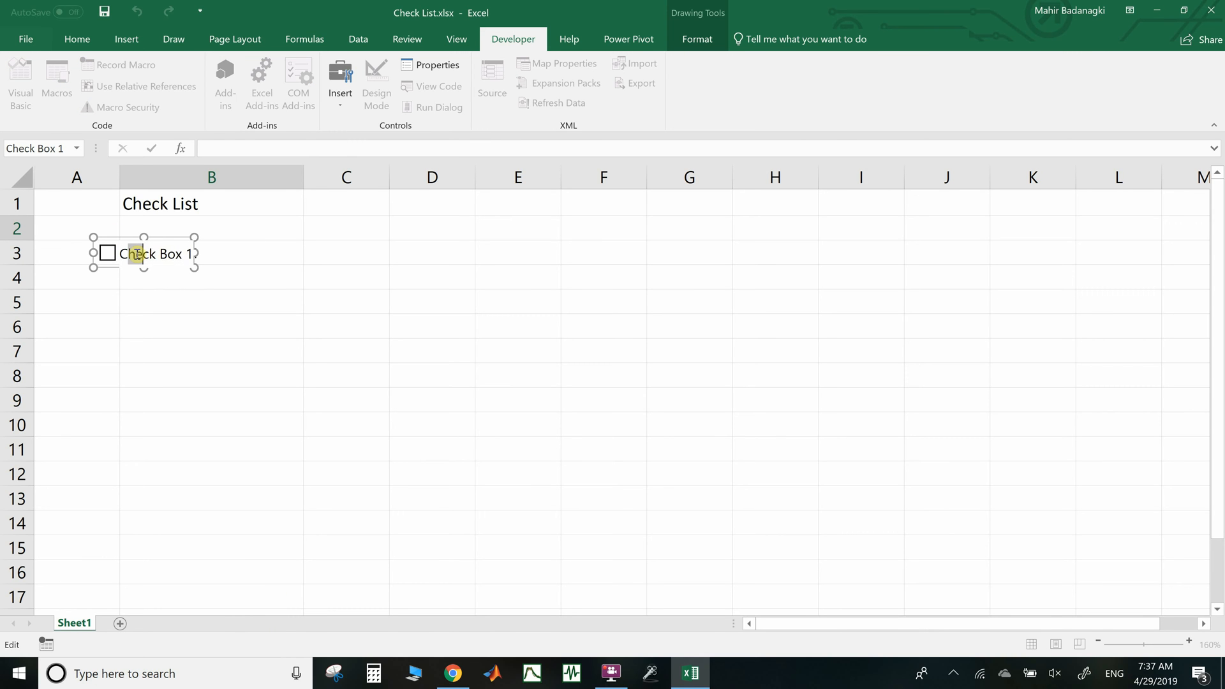
pyautogui.click(137, 255)
pyautogui.hotkey('ctrl', 'shift', 'Right')
pyautogui.hotkey('ctrl', 'shift', 'Right')
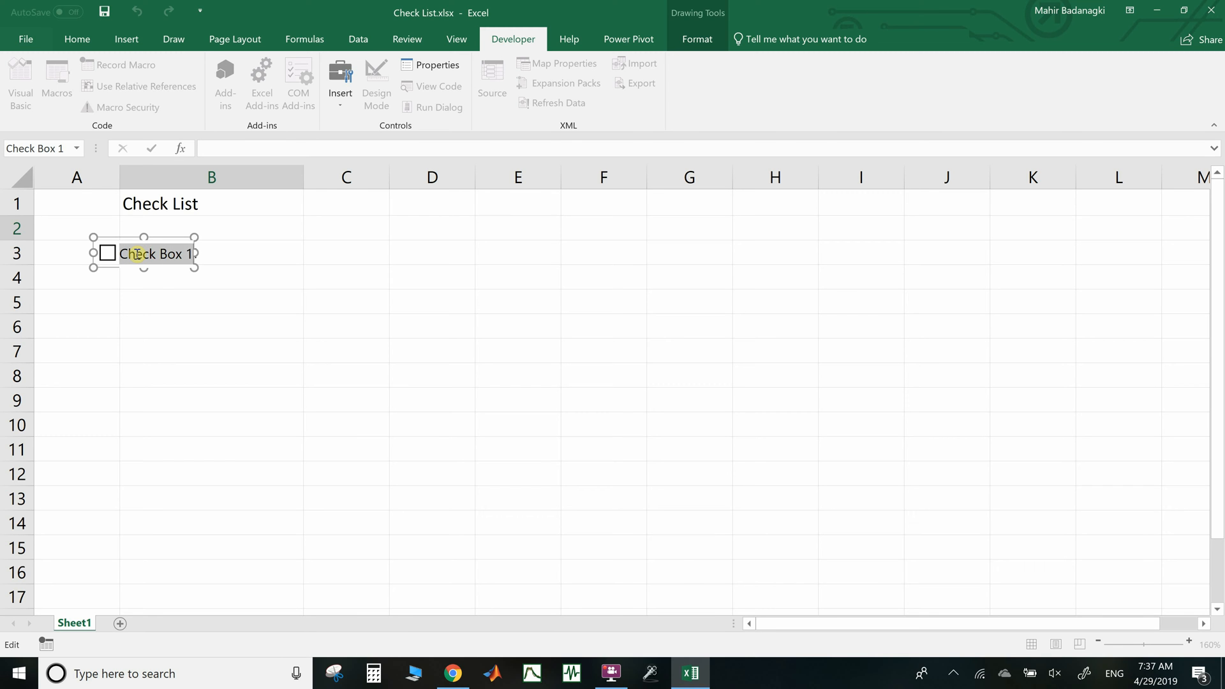
pyautogui.write('Writ')
pyautogui.write('e letter')
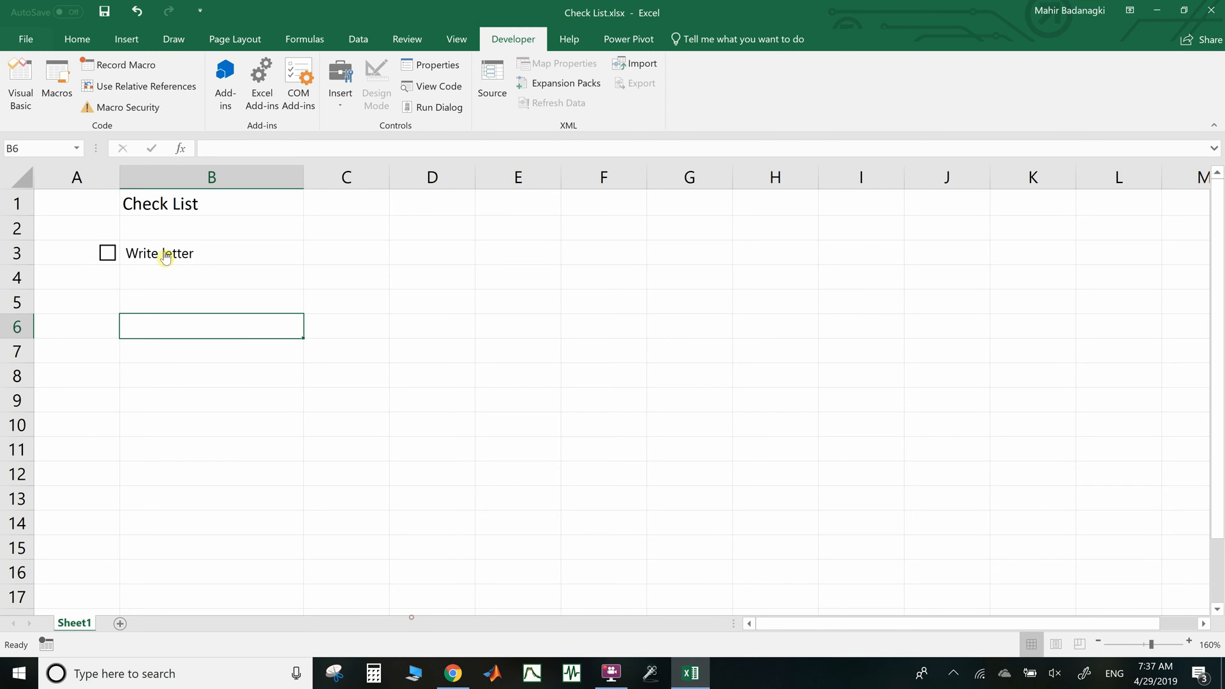
pyautogui.click(166, 256)
# Widen the Write letter checkbox to the right edge of column B
pyautogui.rightClick(166, 251)
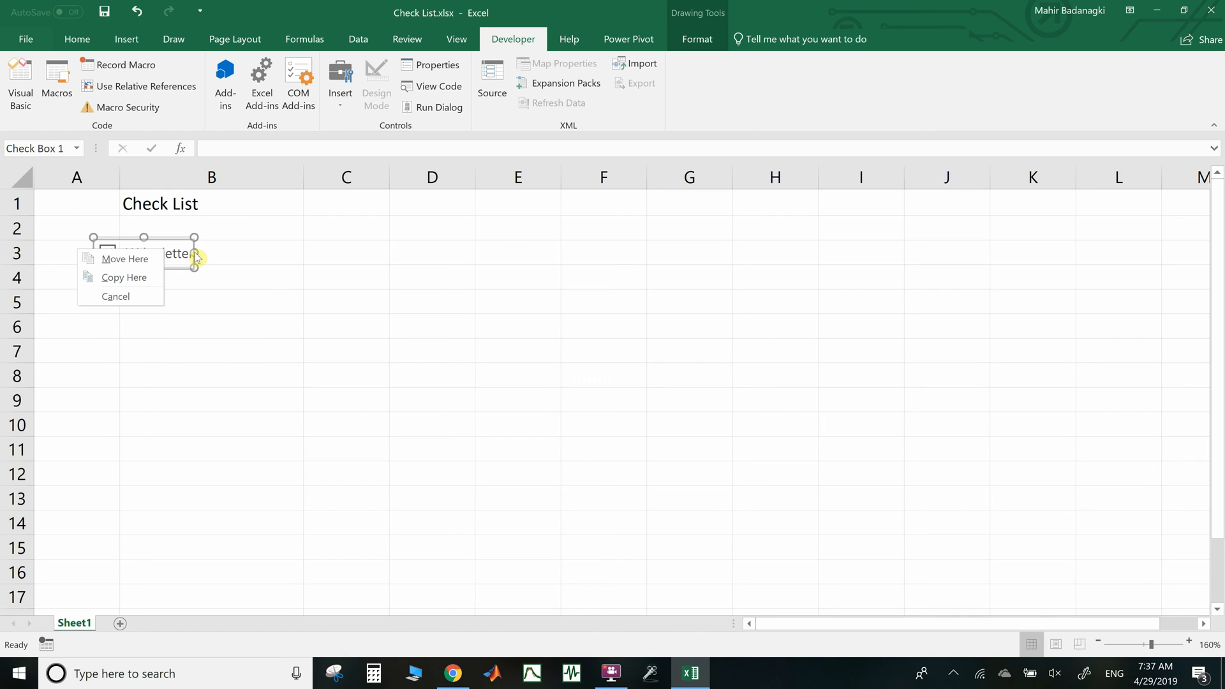
pyautogui.press('Escape')
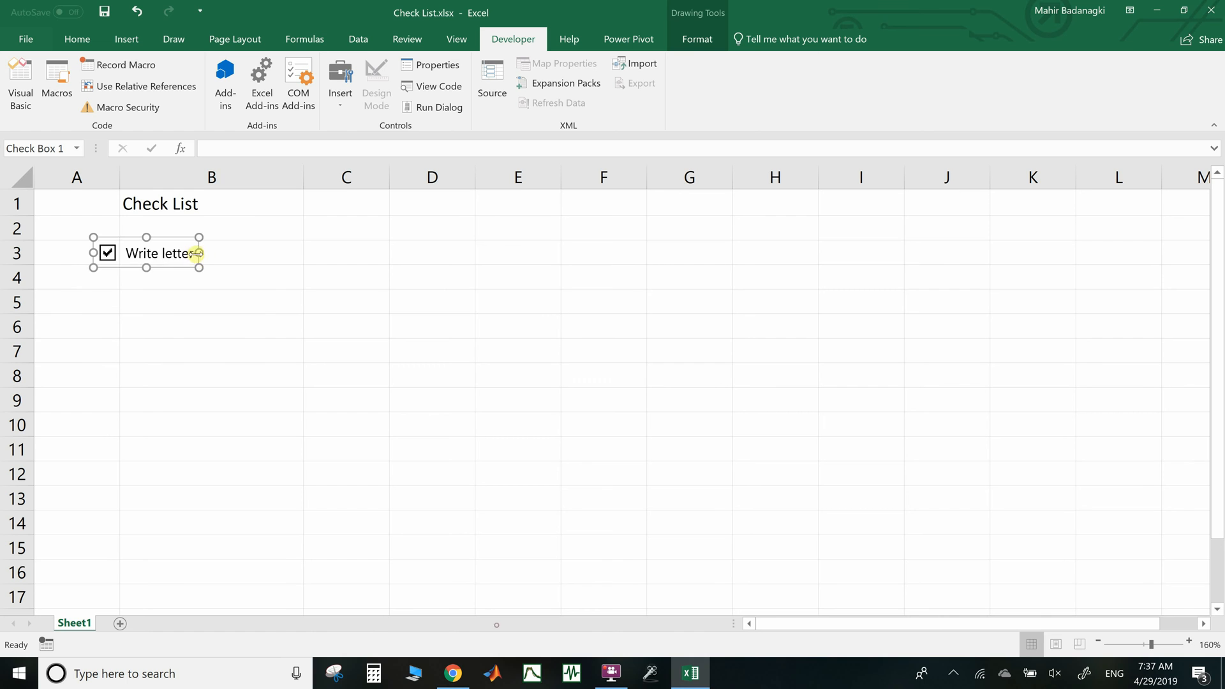
pyautogui.moveTo(195, 252); pyautogui.dragTo(274, 249)
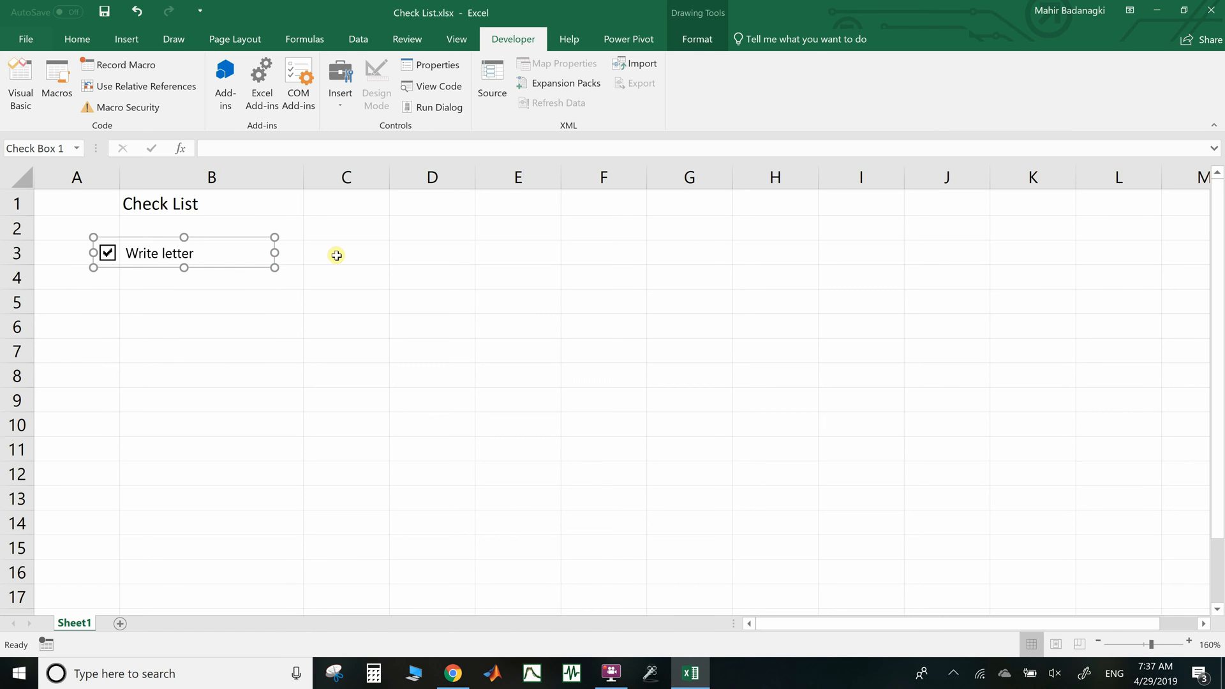
pyautogui.click(335, 254)
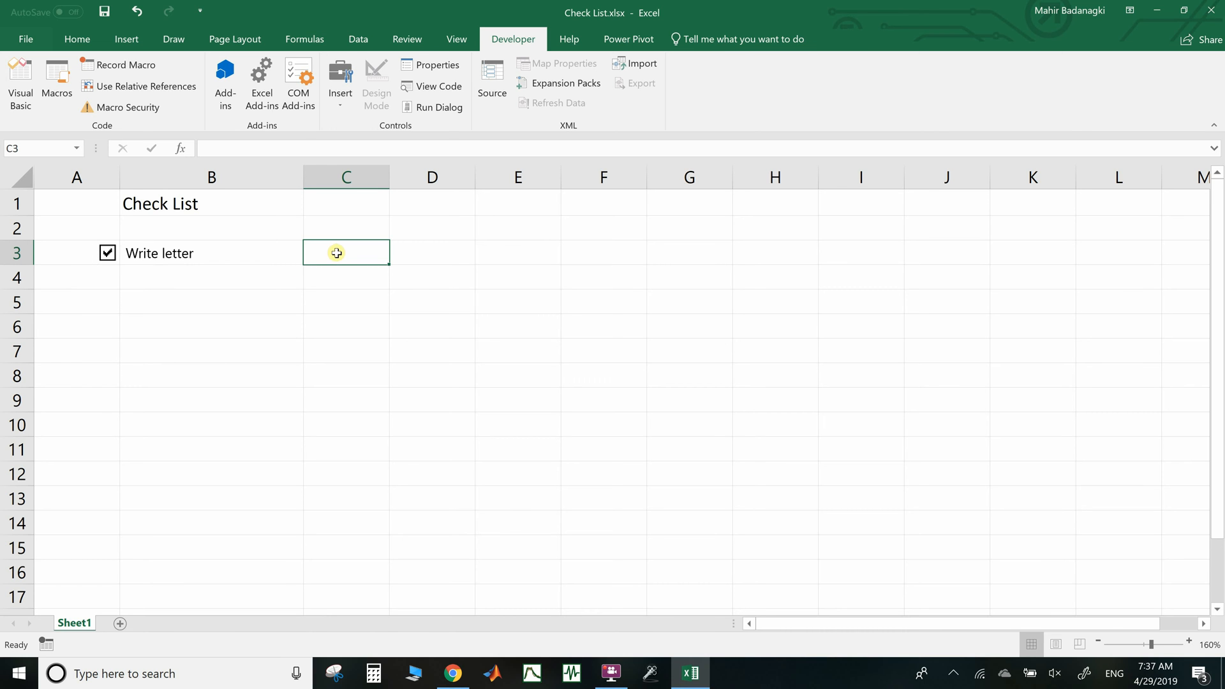
# Set the Write letter checkbox's cell link to $C$3 in Format Control
pyautogui.click(160, 256)
pyautogui.click(154, 257)
pyautogui.rightClick(138, 253)
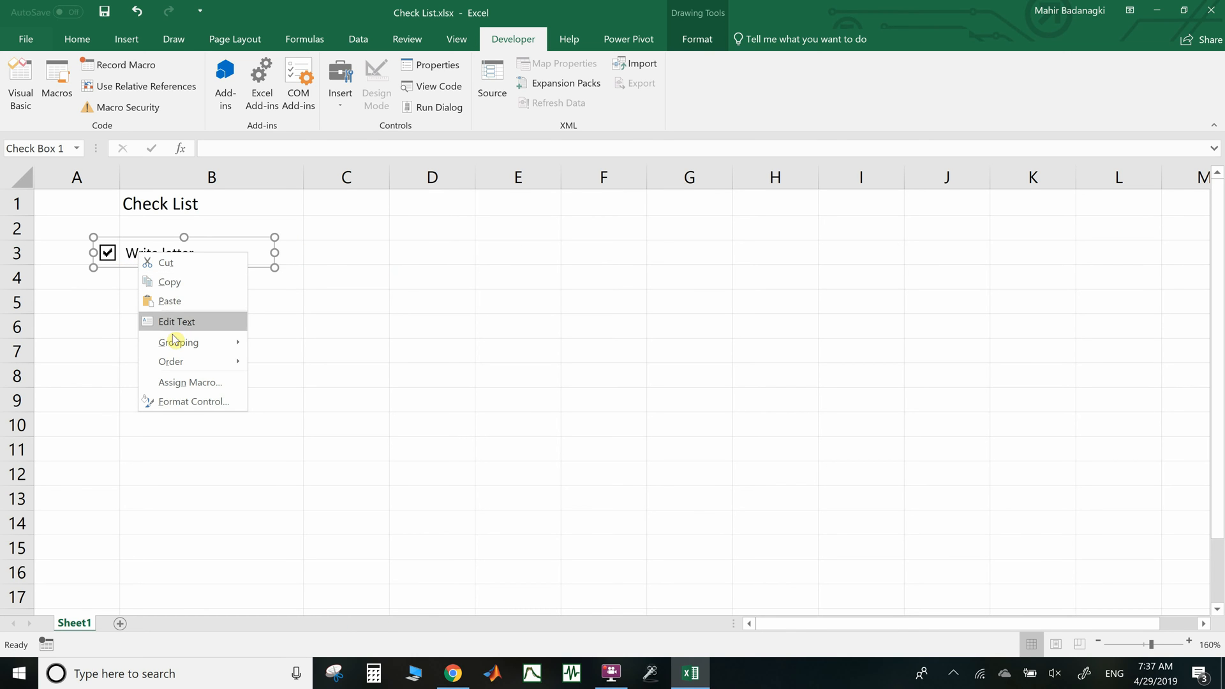
pyautogui.click(181, 402)
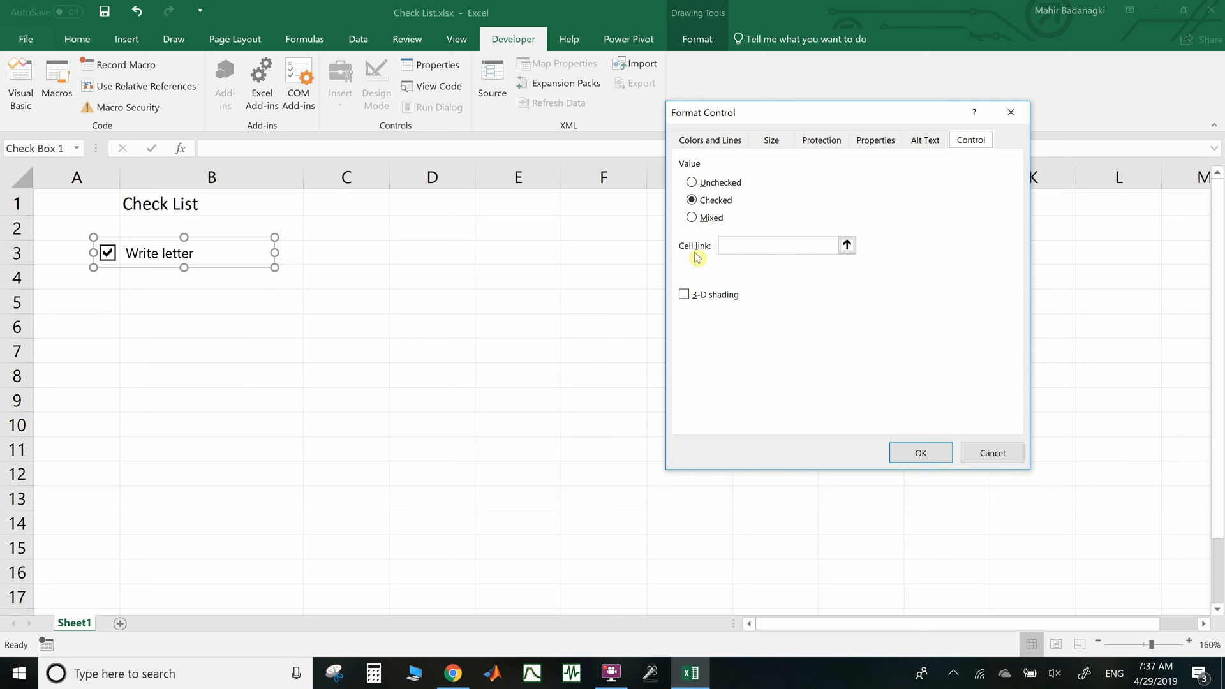
pyautogui.click(846, 245)
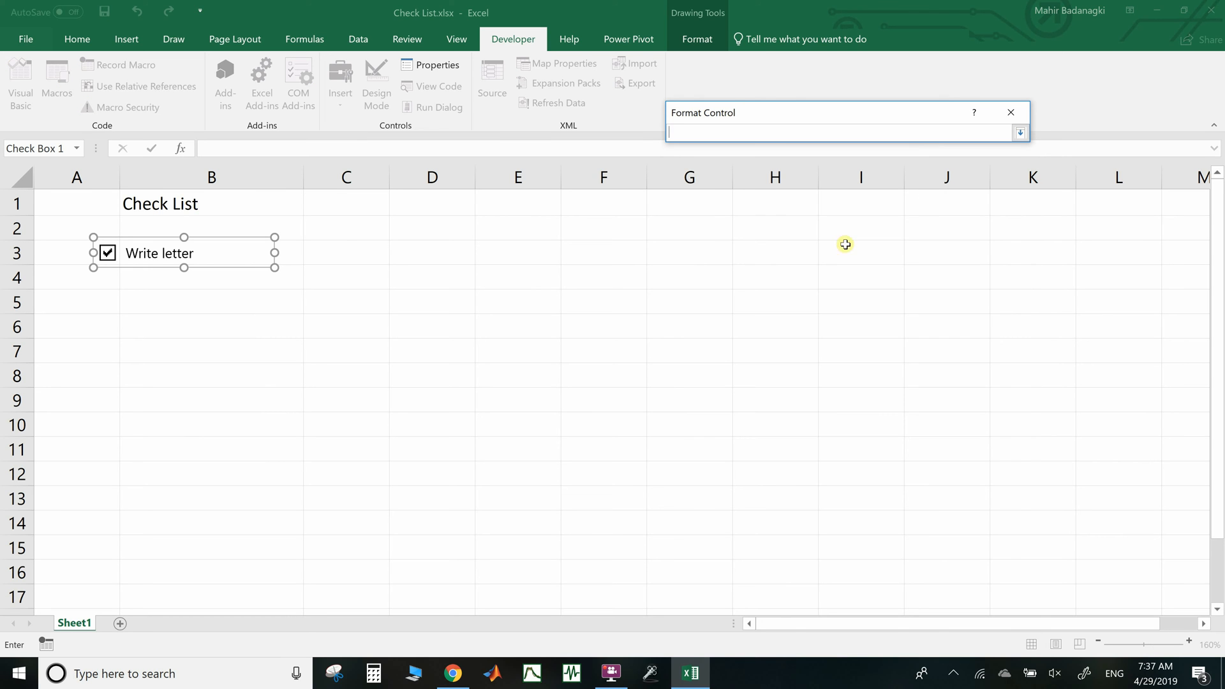
pyautogui.click(343, 253)
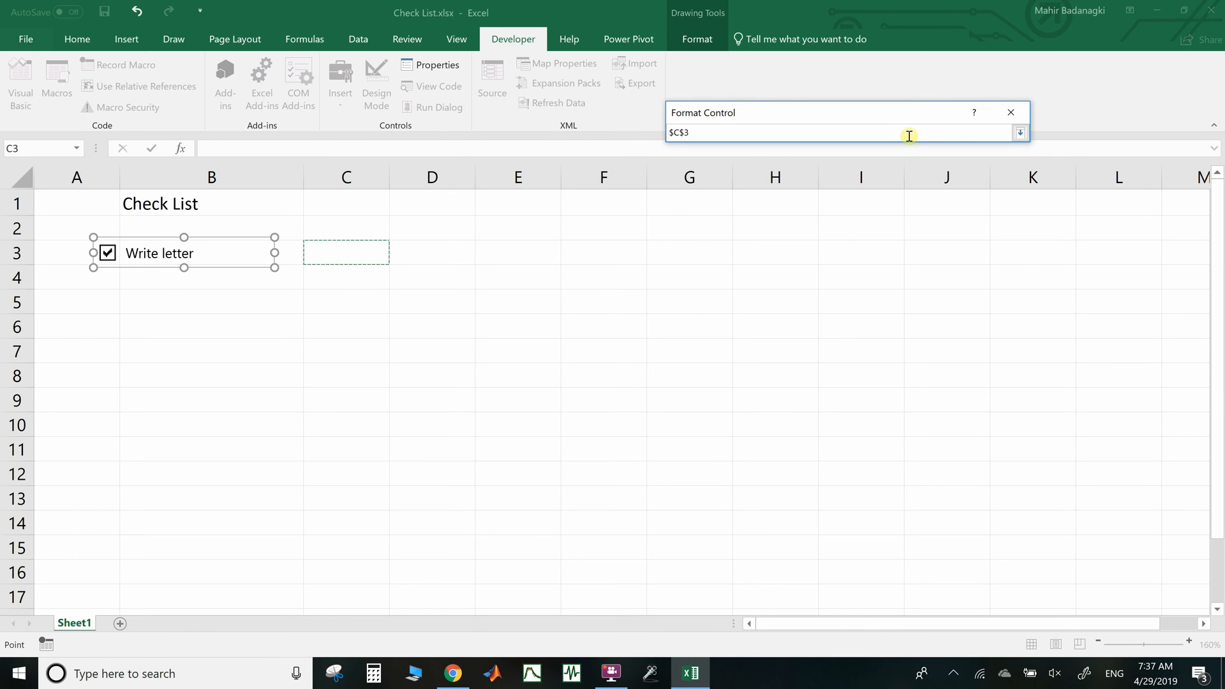
pyautogui.click(1021, 133)
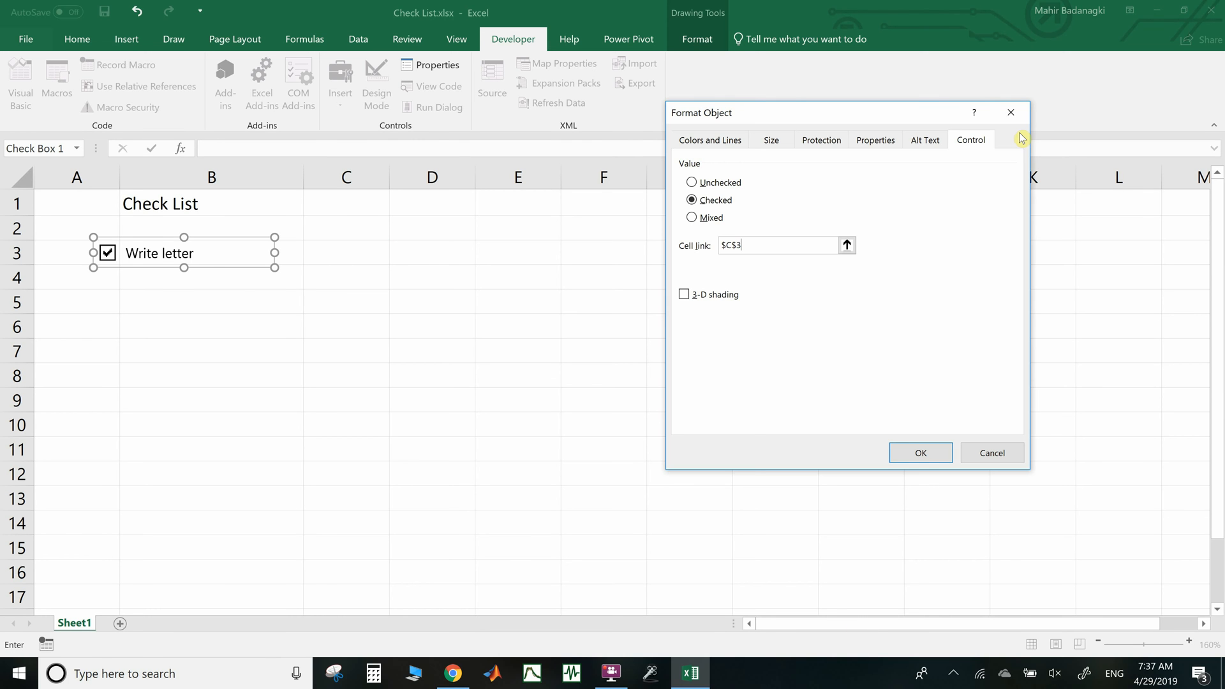
pyautogui.click(919, 452)
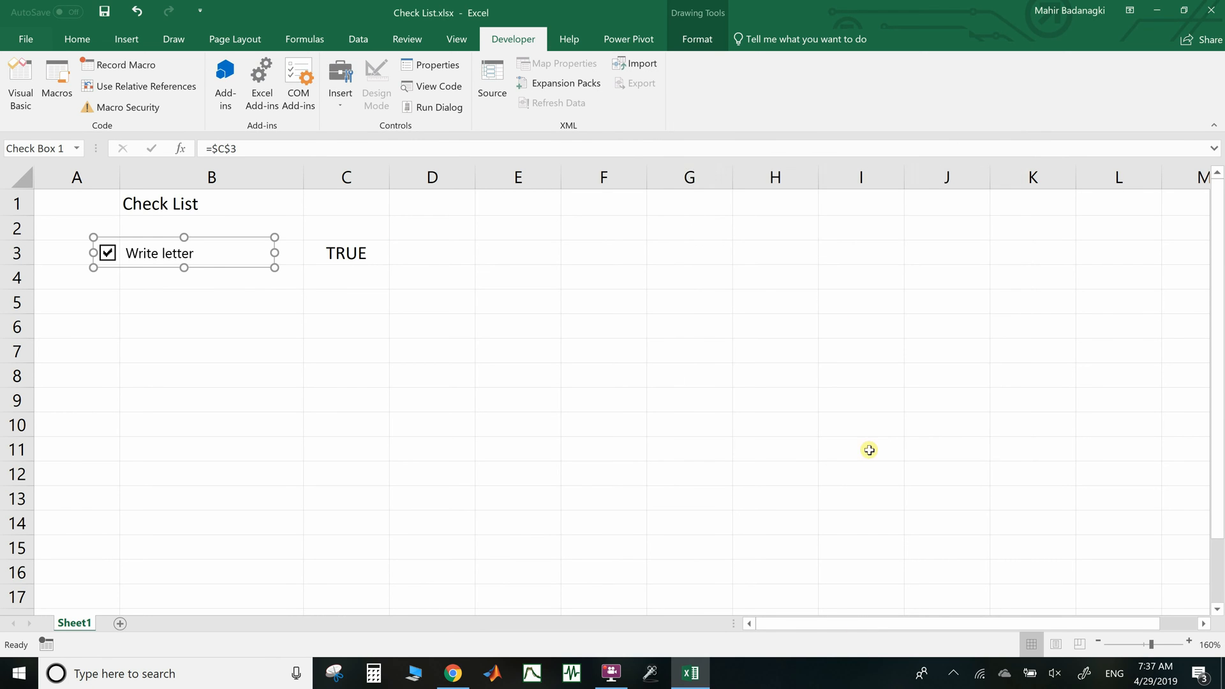
pyautogui.click(352, 203)
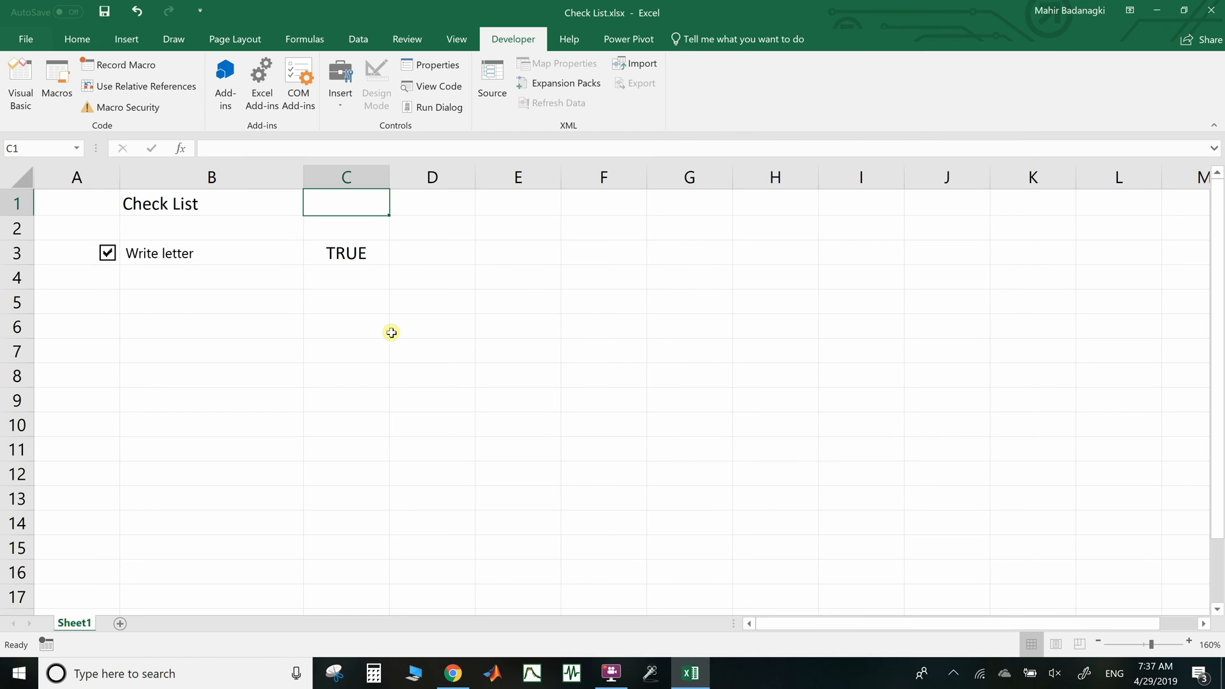
# Enter the heading 'Status' in C1 and paste a copy of the Write letter checkbox
pyautogui.write('Status')
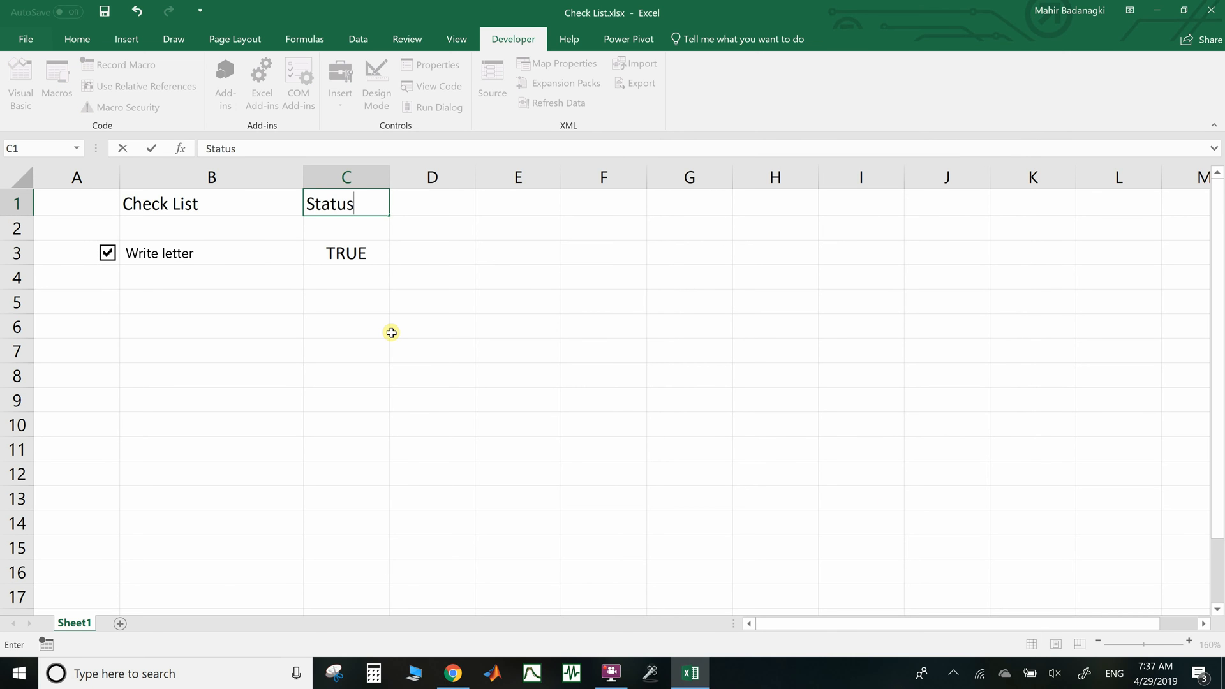
pyautogui.press('Return')
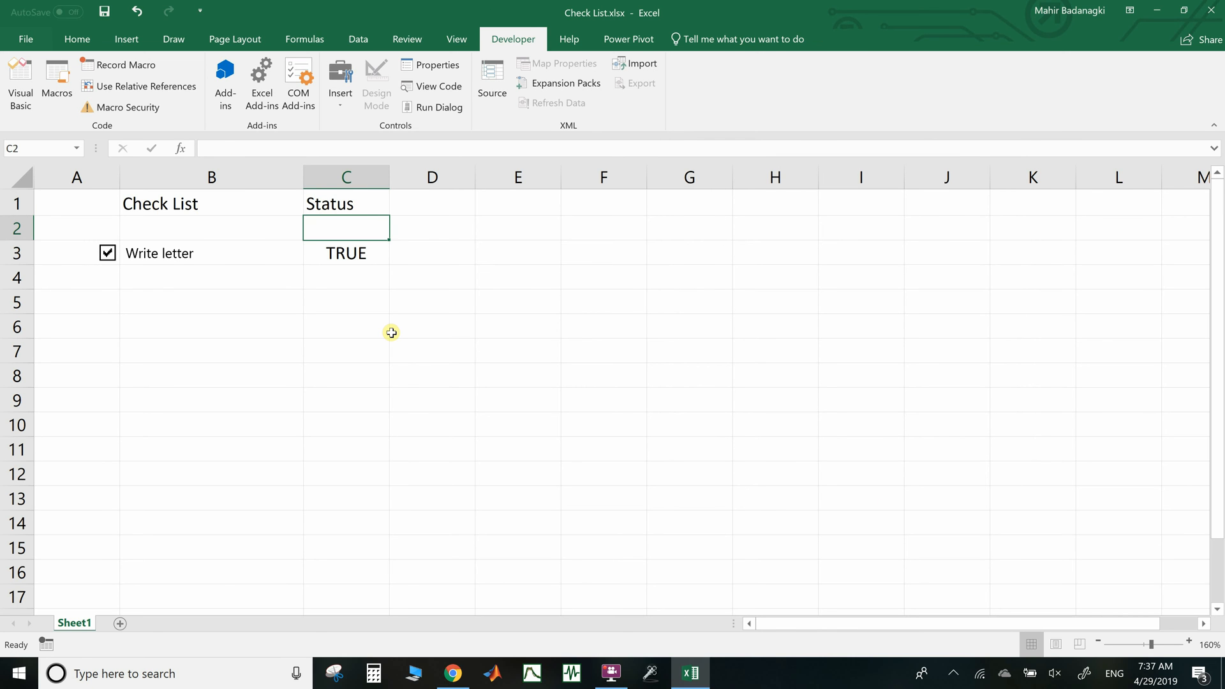
pyautogui.rightClick(152, 262)
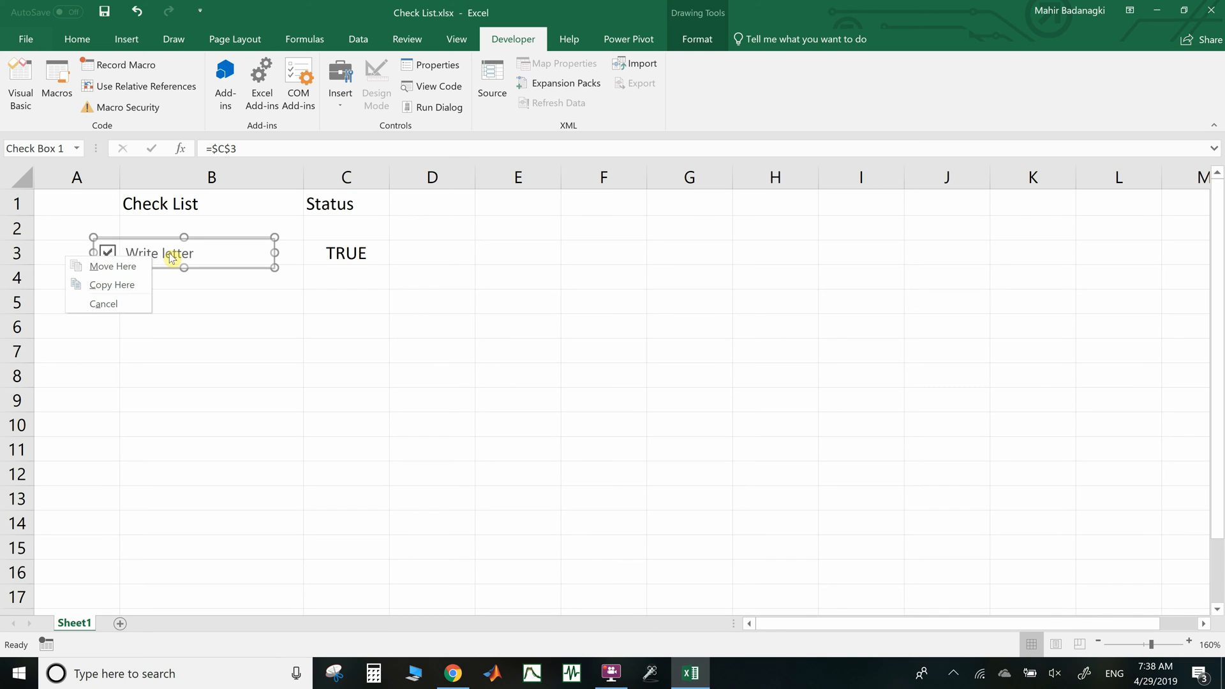
pyautogui.click(128, 284)
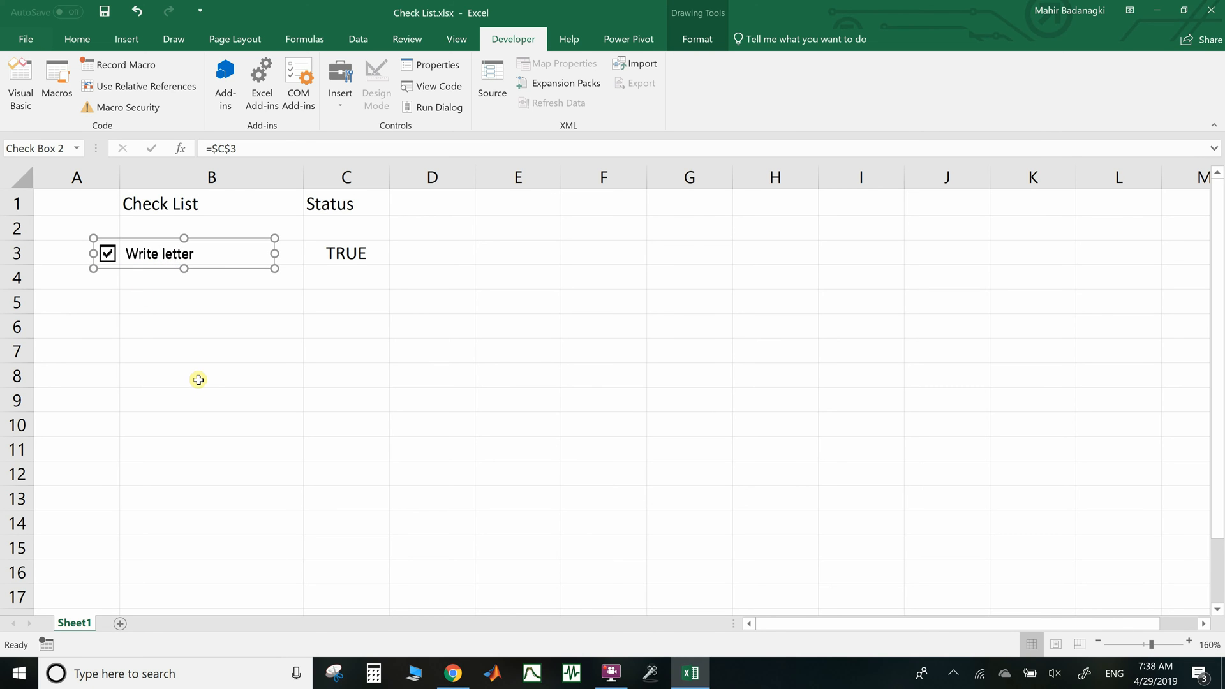
pyautogui.hotkey('ctrl', 'v')
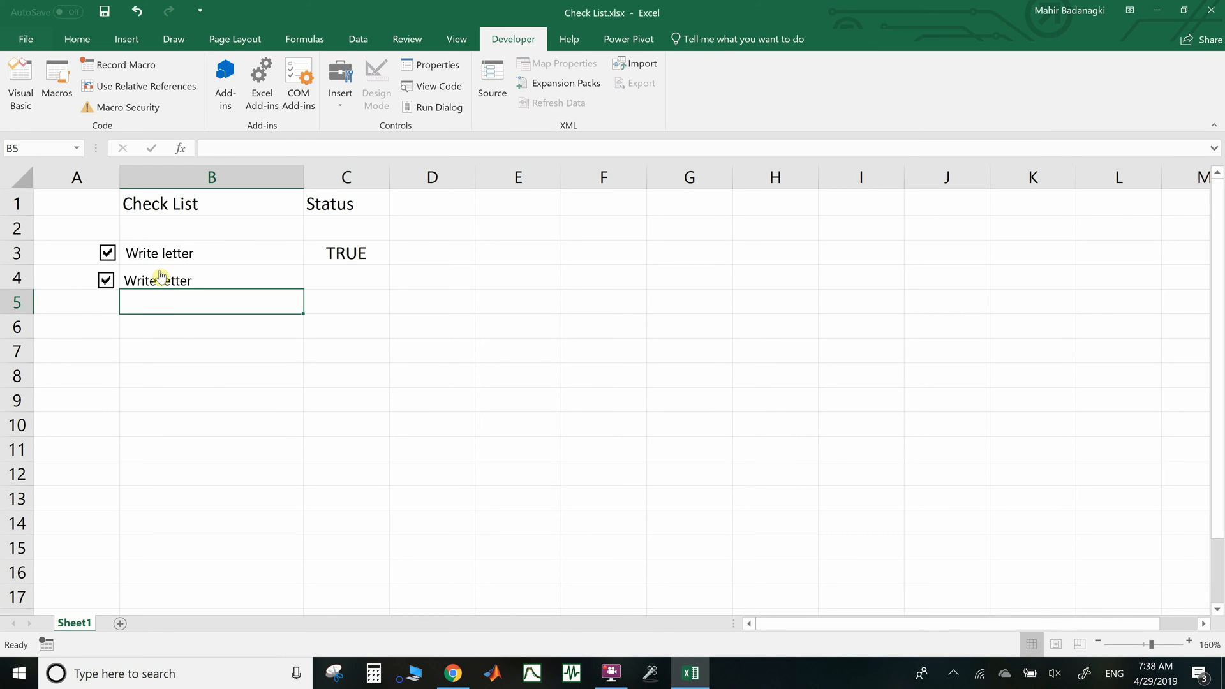
# Link the copied checkbox in row 4 to cell $C$4
pyautogui.rightClick(161, 273)
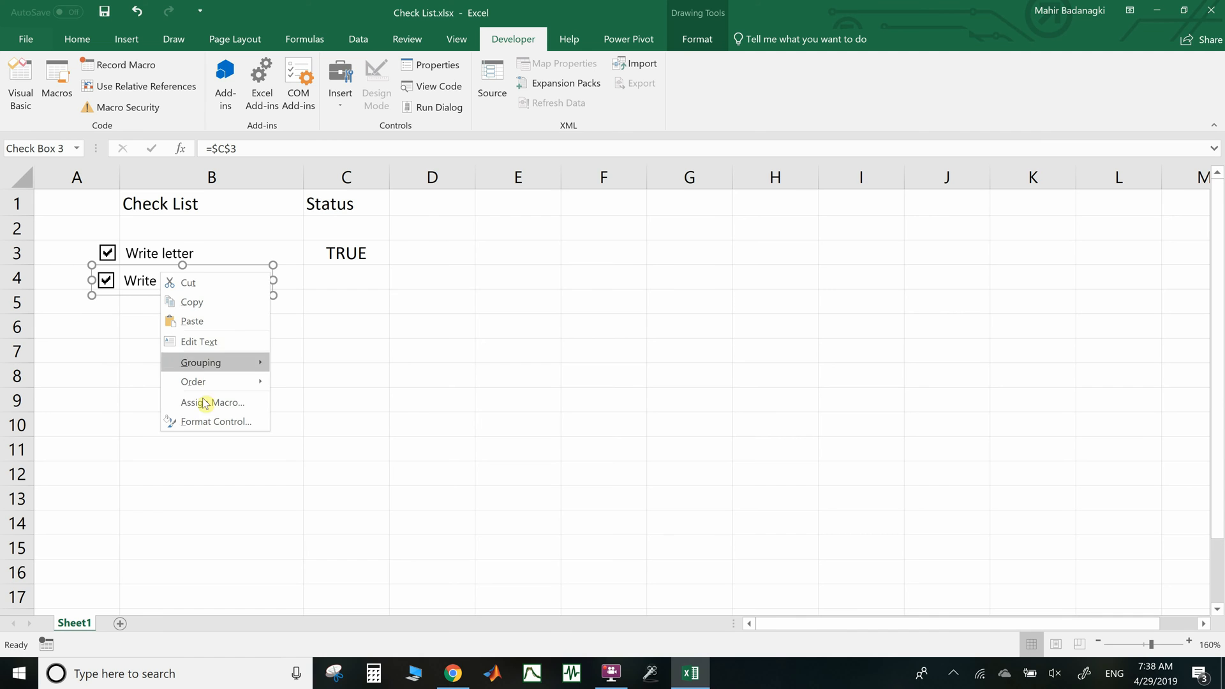
pyautogui.click(205, 422)
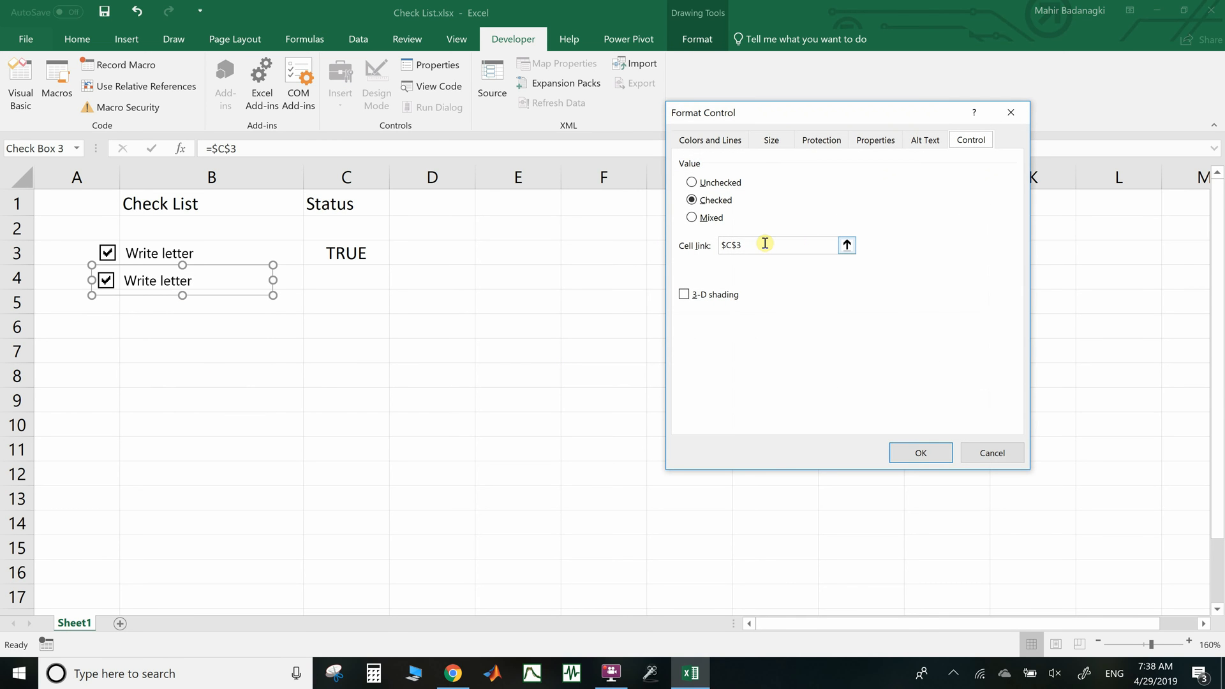
pyautogui.click(847, 245)
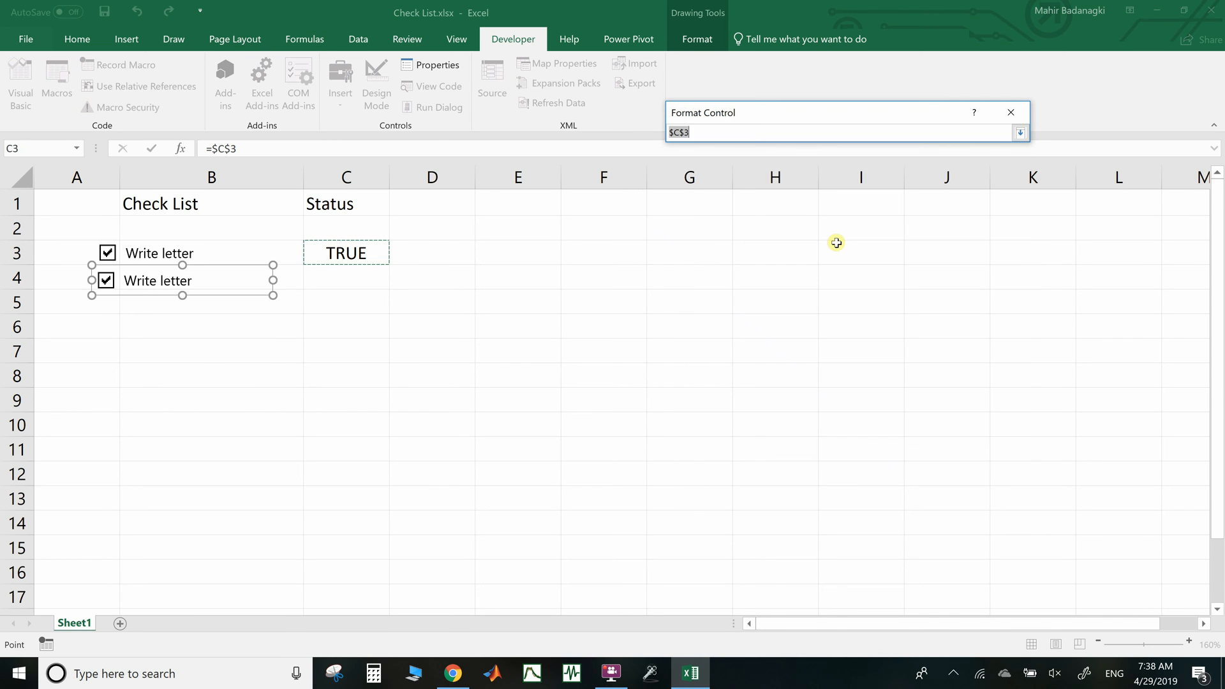
pyautogui.click(367, 283)
pyautogui.click(1020, 132)
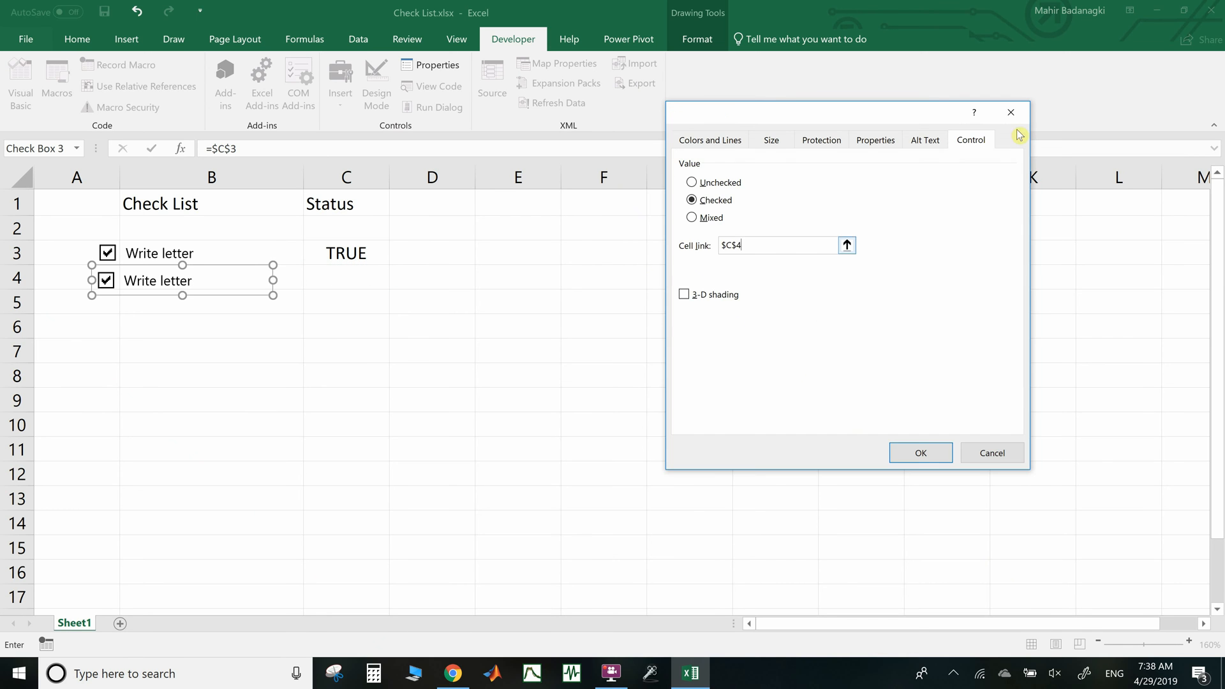
pyautogui.click(919, 453)
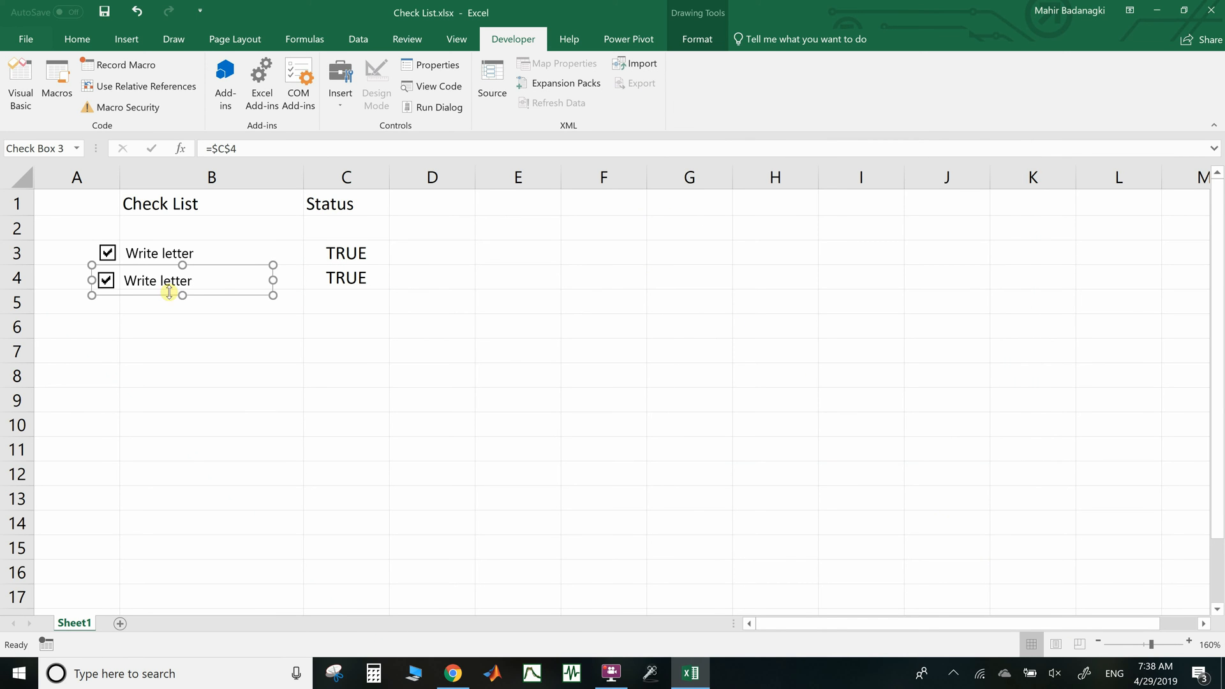
pyautogui.click(104, 351)
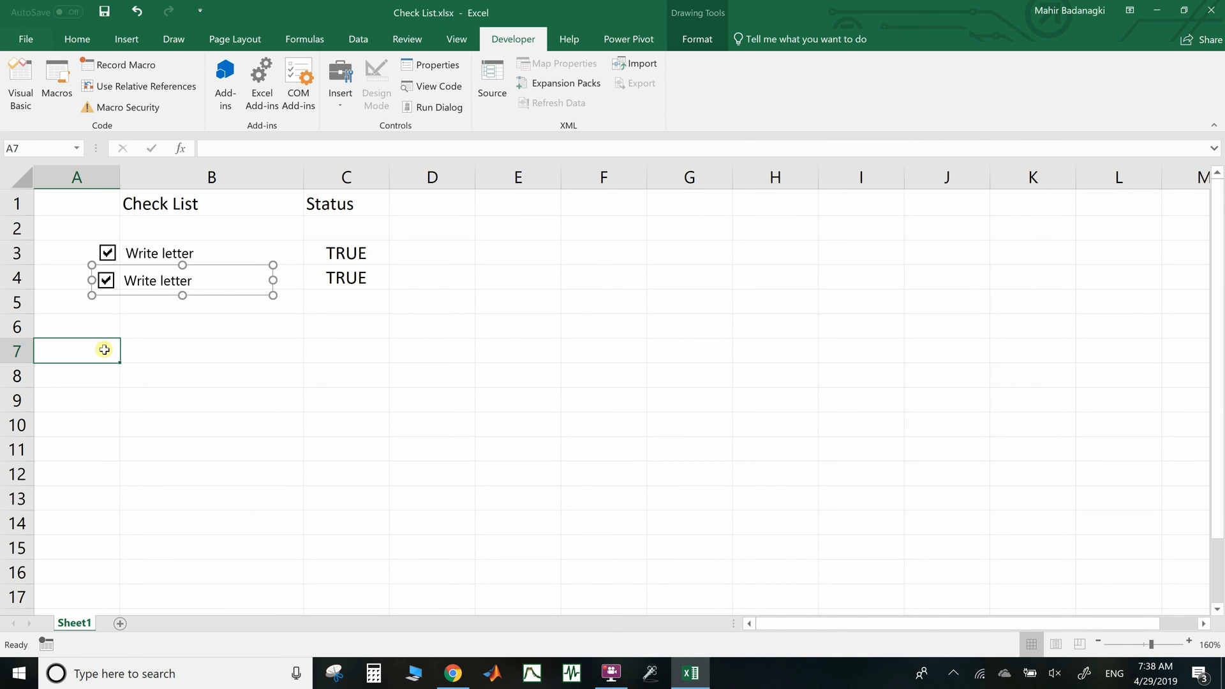
# Relabel the row 4 checkbox as 'Finish the third book'
pyautogui.click(106, 281)
pyautogui.click(105, 282)
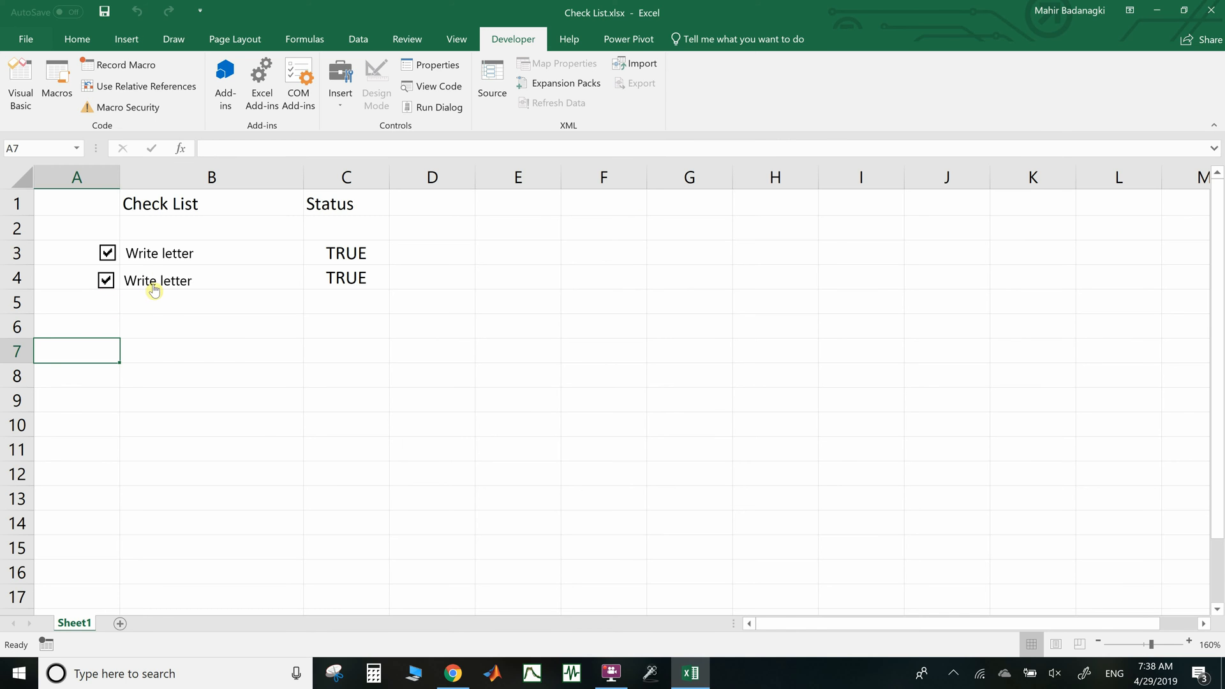
pyautogui.rightClick(178, 282)
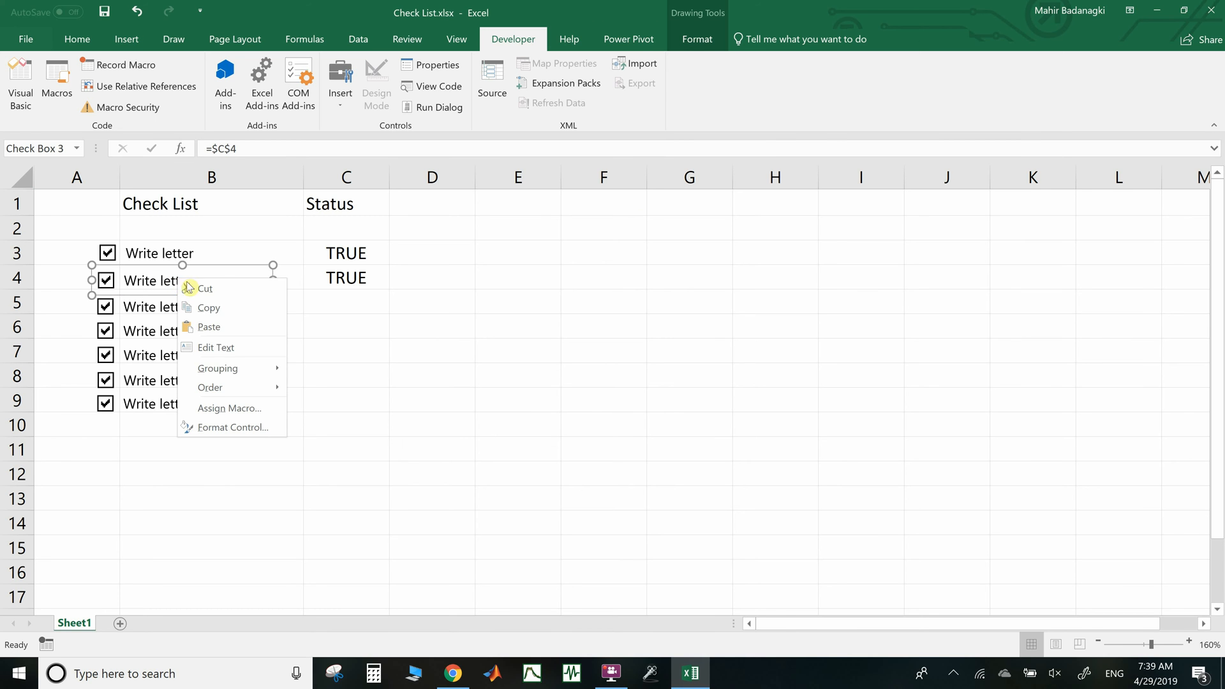
pyautogui.click(224, 348)
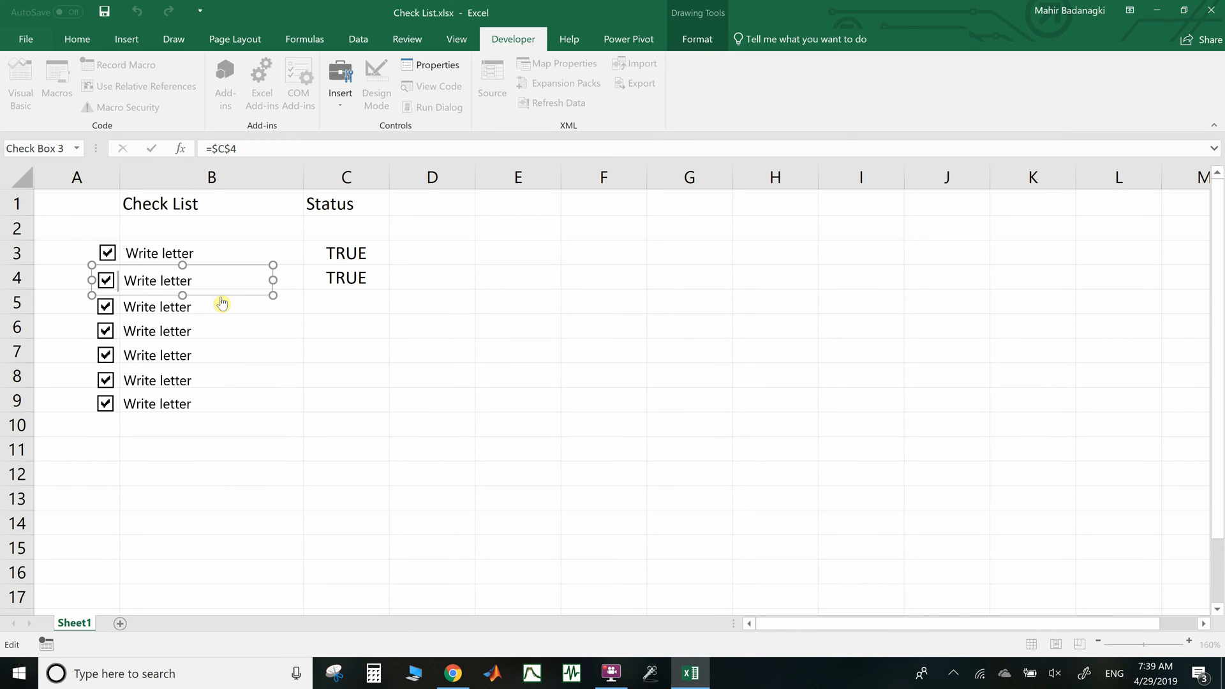
pyautogui.hotkey('shift', 'Right')
pyautogui.hotkey('shift', 'Right')
pyautogui.hotkey('shift', 'Right')
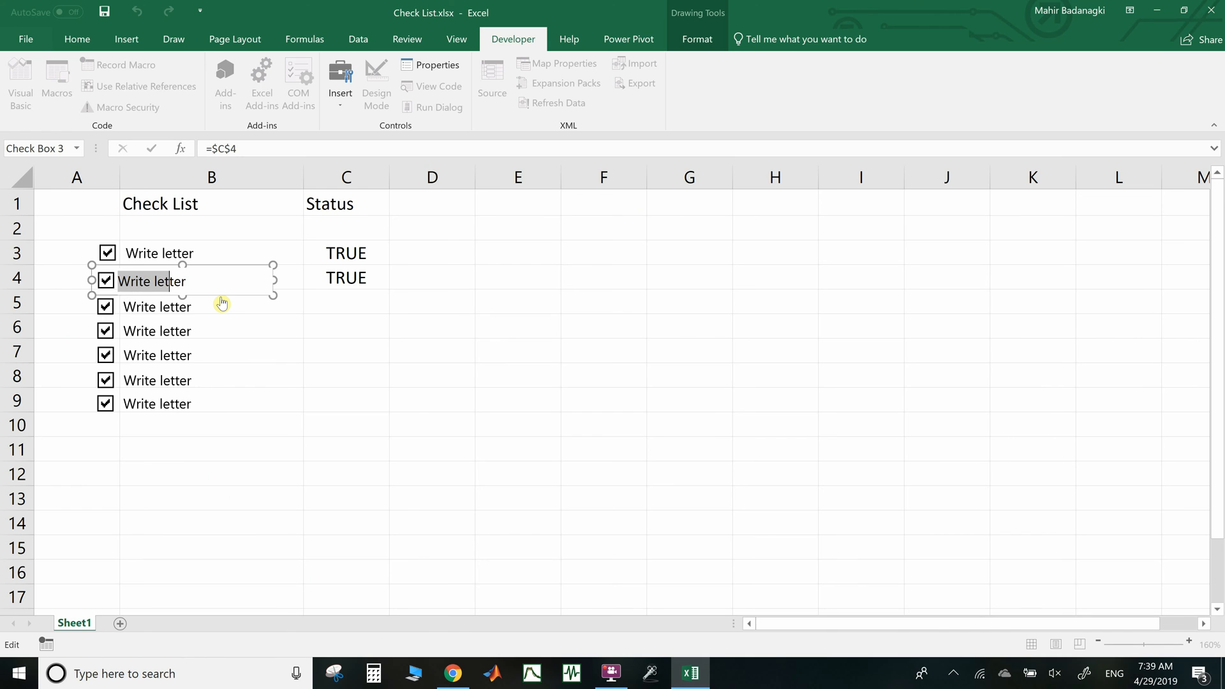
pyautogui.hotkey('shift', 'Right')
pyautogui.hotkey('shift', 'Right')
pyautogui.hotkey('shift', 'Right')
pyautogui.write('Fi')
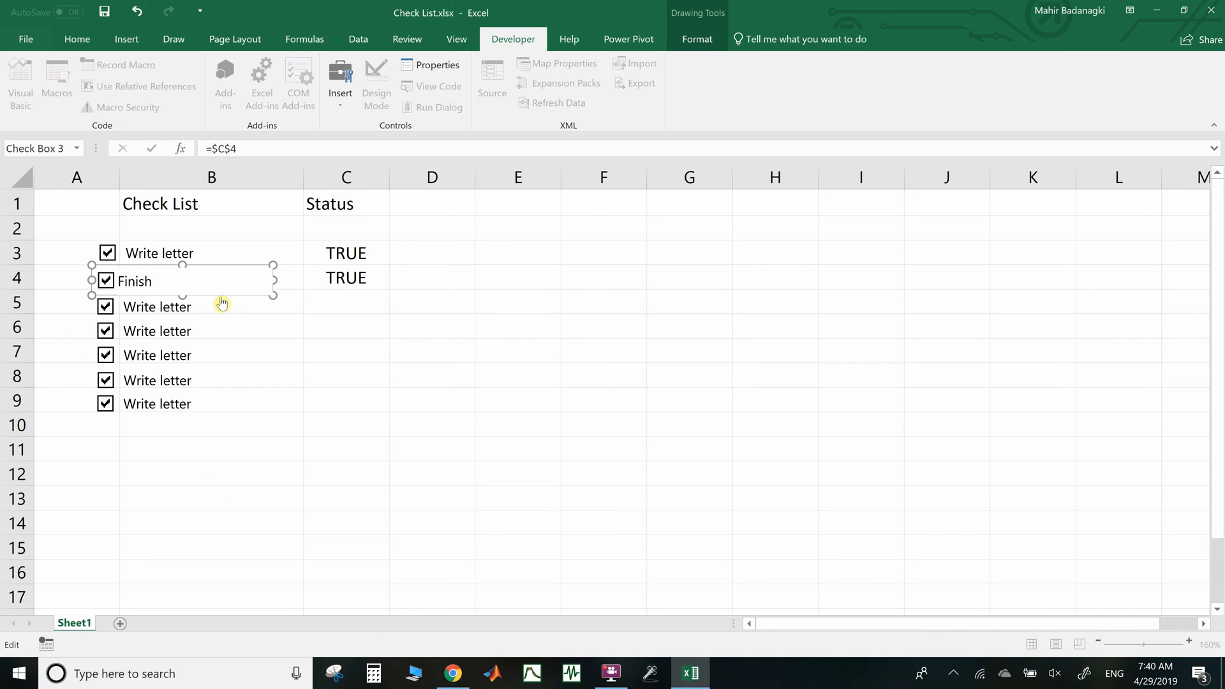
pyautogui.write('nish the third book')
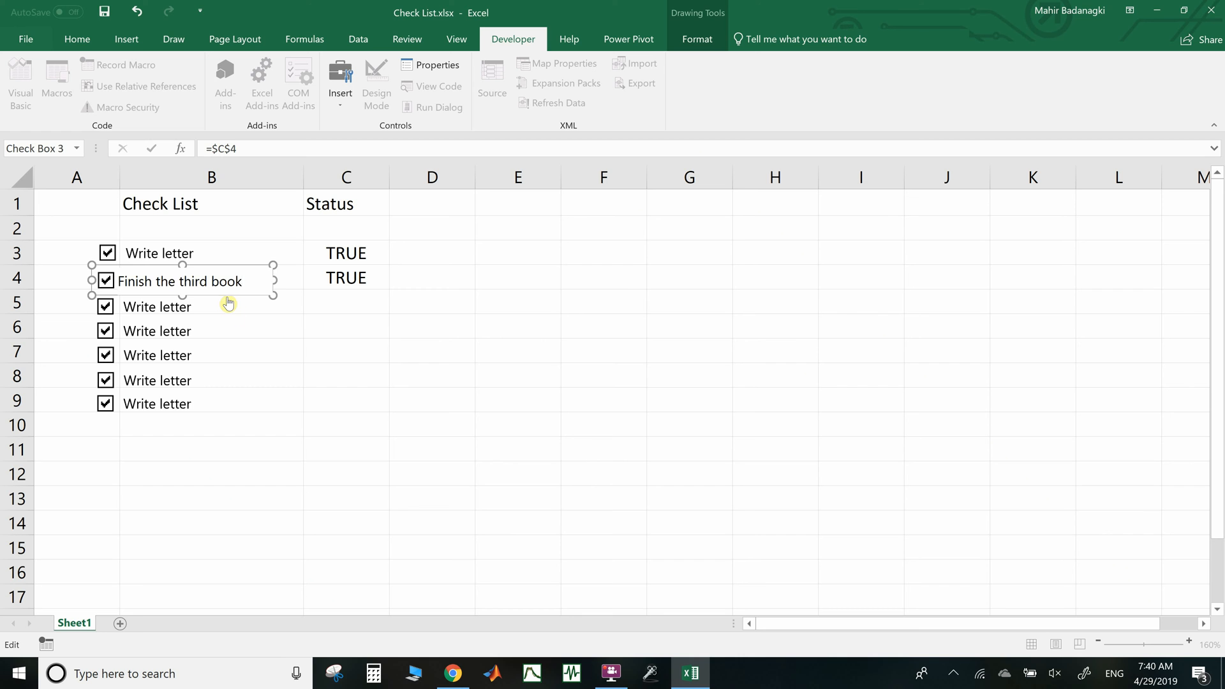
pyautogui.click(344, 378)
# Relabel the last checkbox as 'Go to Resturant with XZ'
pyautogui.keyDown('ctrl'); pyautogui.click(182, 307); pyautogui.keyUp('ctrl')
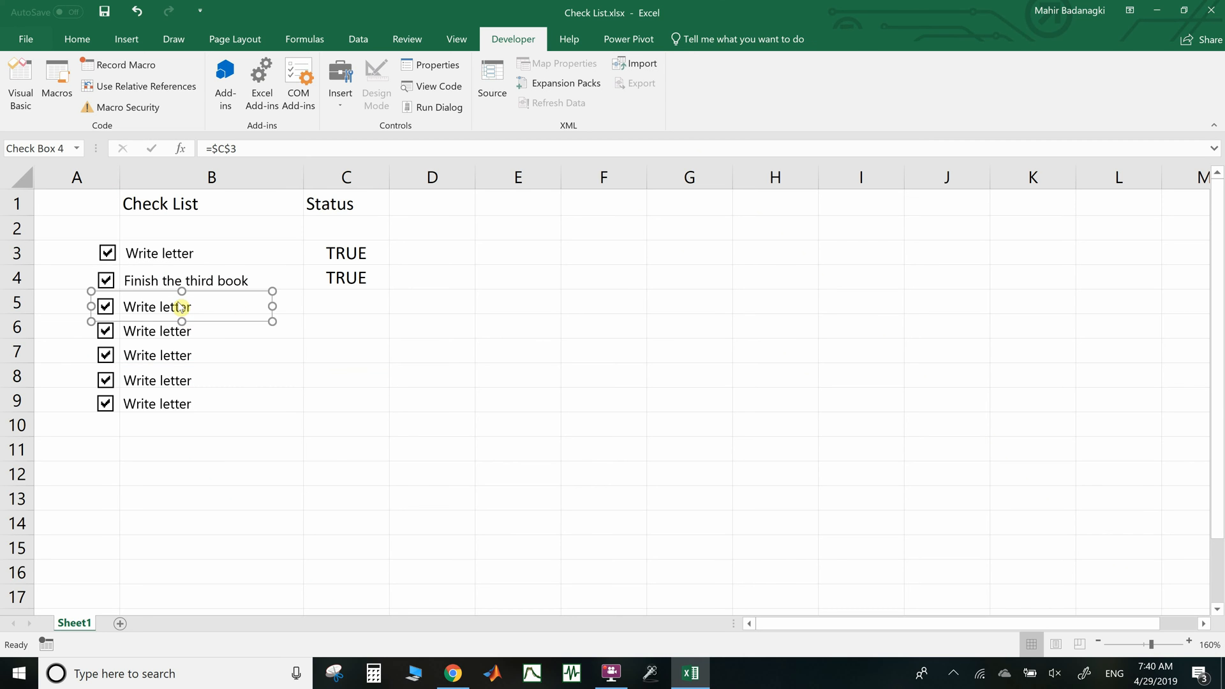
pyautogui.rightClick(182, 307)
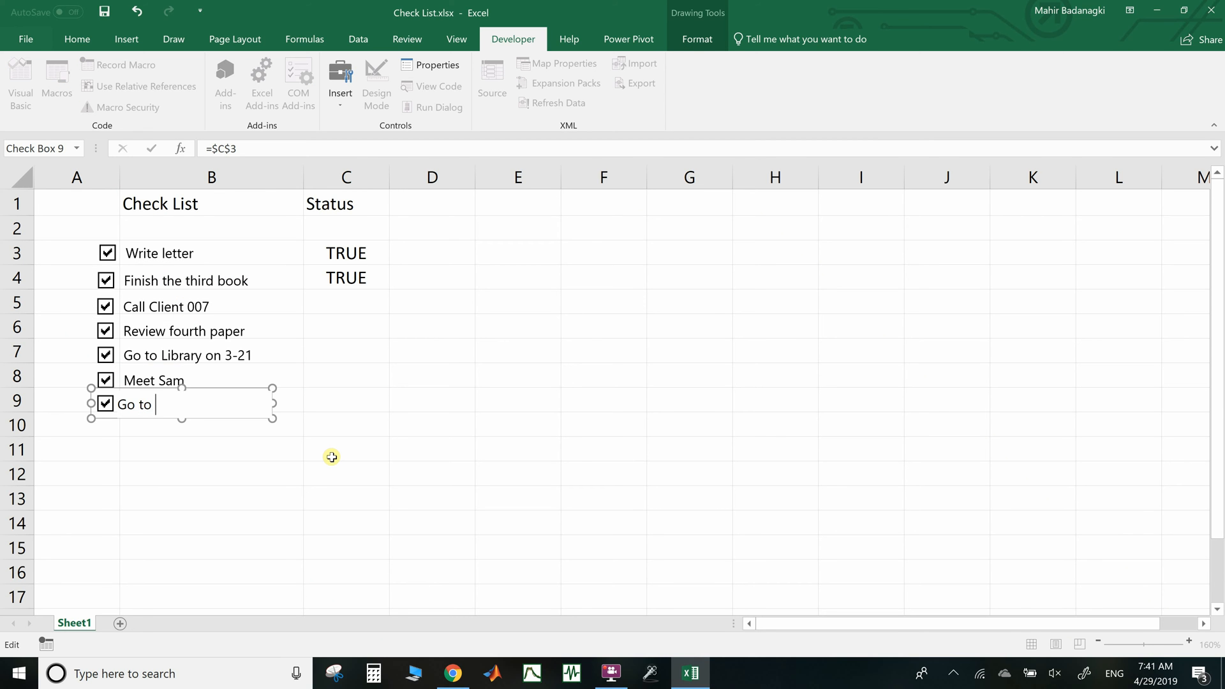
pyautogui.write('Resturant with XZ')
pyautogui.click(340, 393)
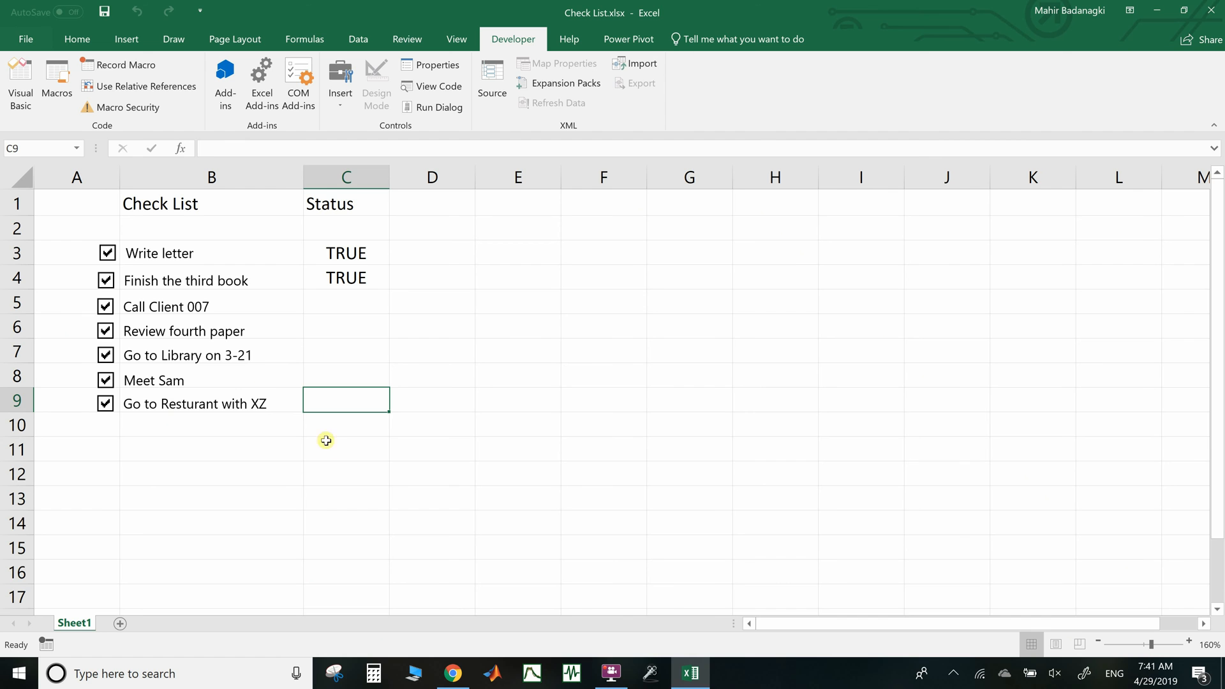
# Untick and re-tick Finish the third book to check its C4 link
pyautogui.rightClick(171, 278)
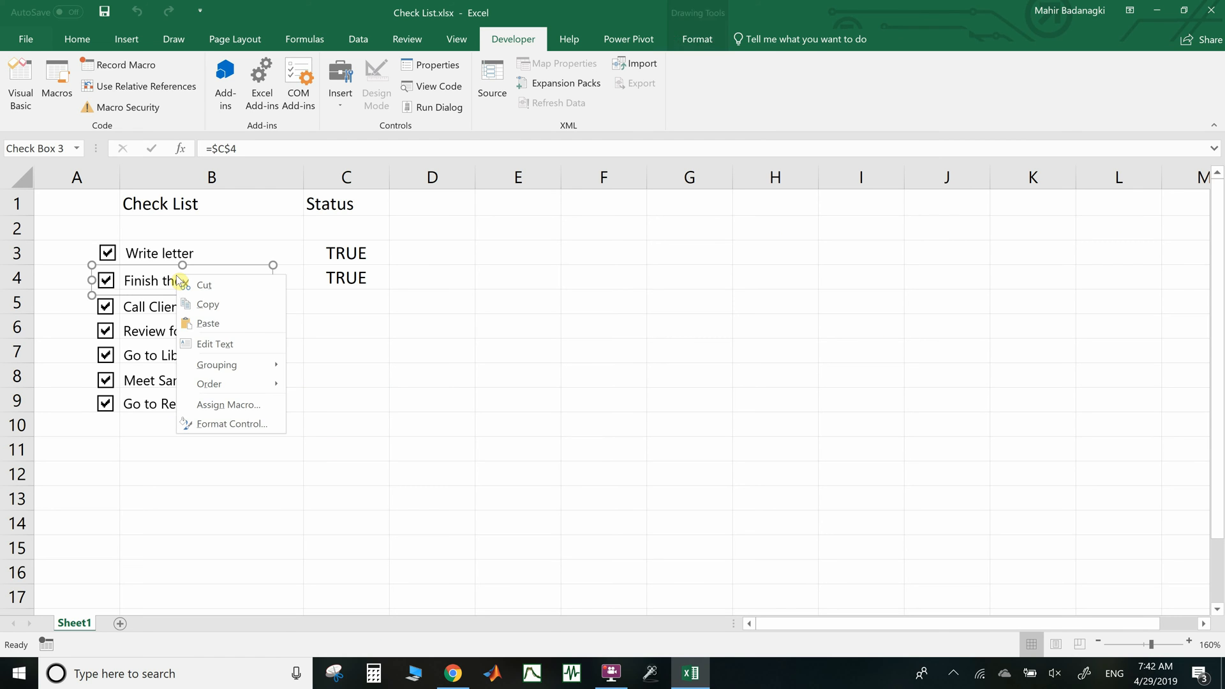
pyautogui.press('Escape')
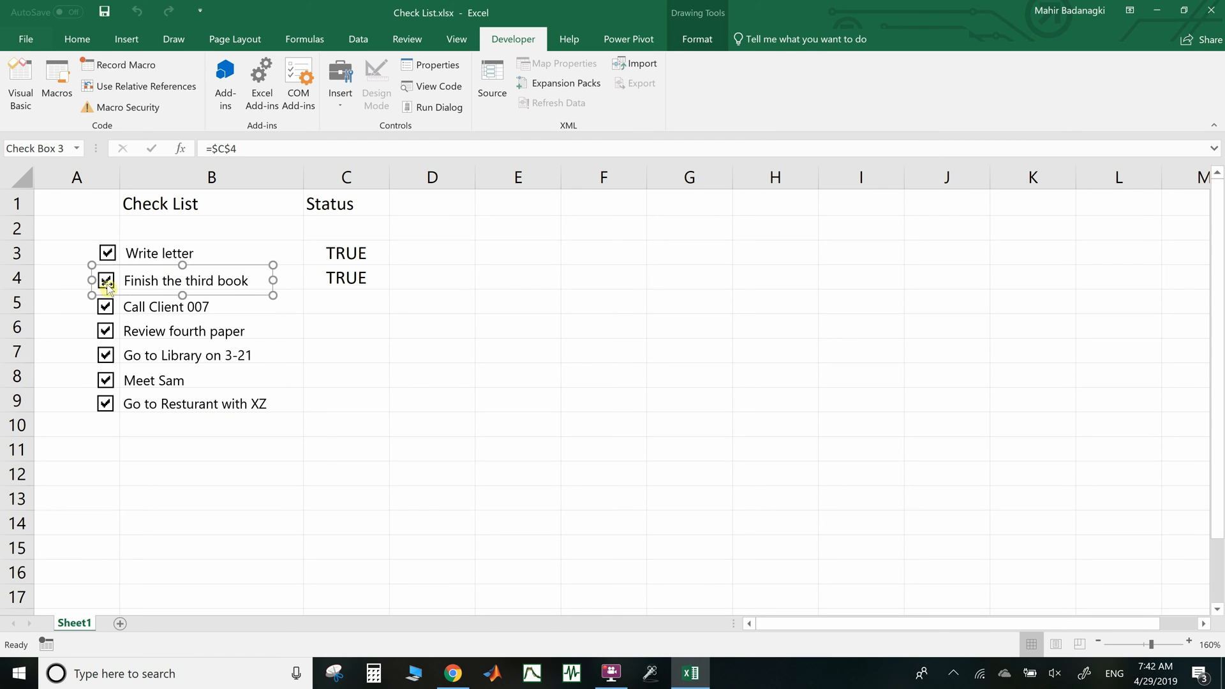
pyautogui.click(102, 295)
pyautogui.click(110, 284)
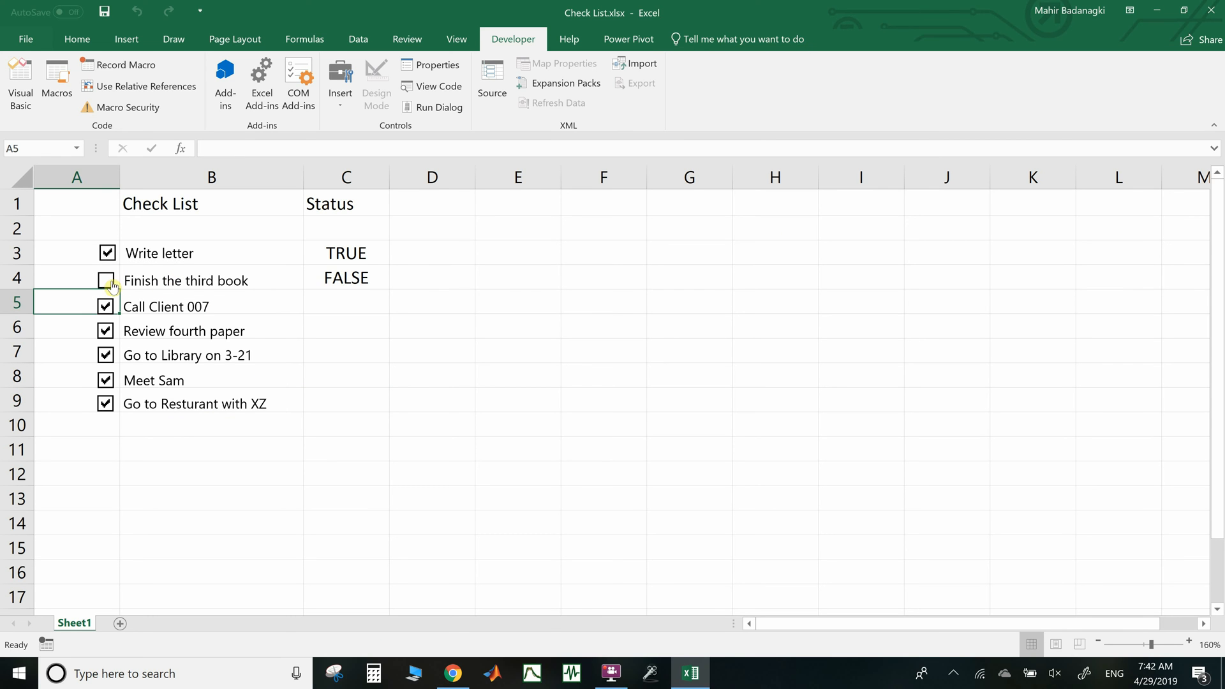
pyautogui.click(112, 285)
# Link Call Client 007 to cell C5 and Review fourth paper to cell C6
pyautogui.rightClick(136, 306)
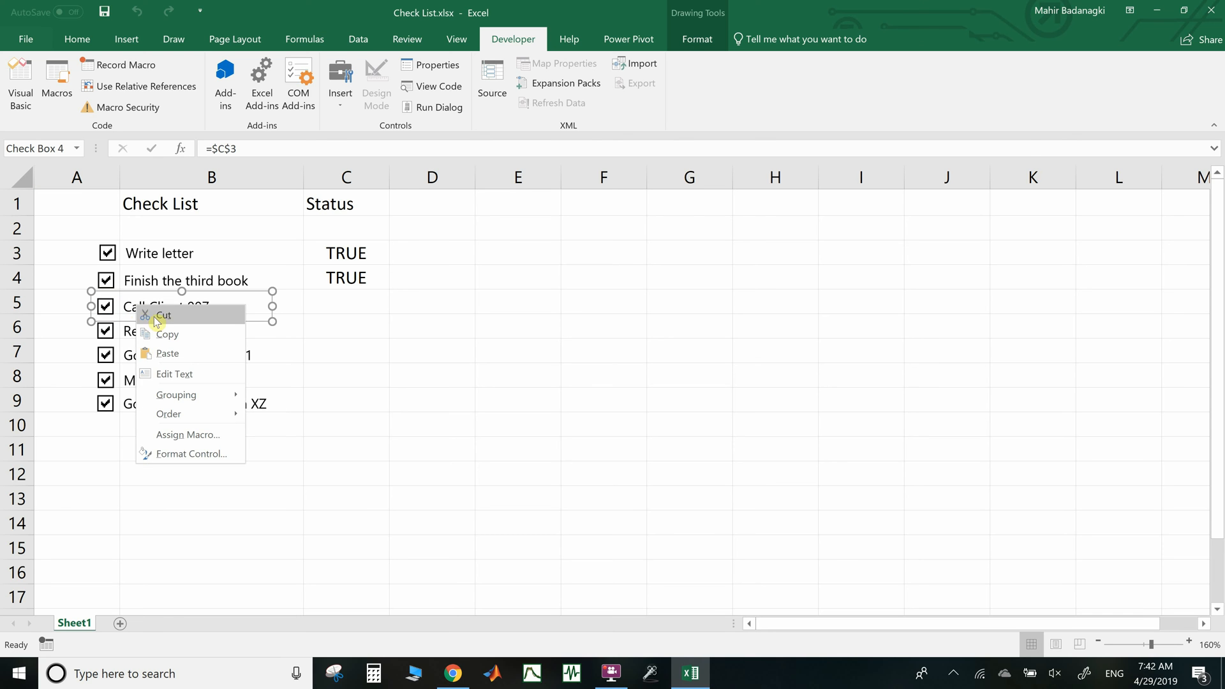
pyautogui.click(191, 454)
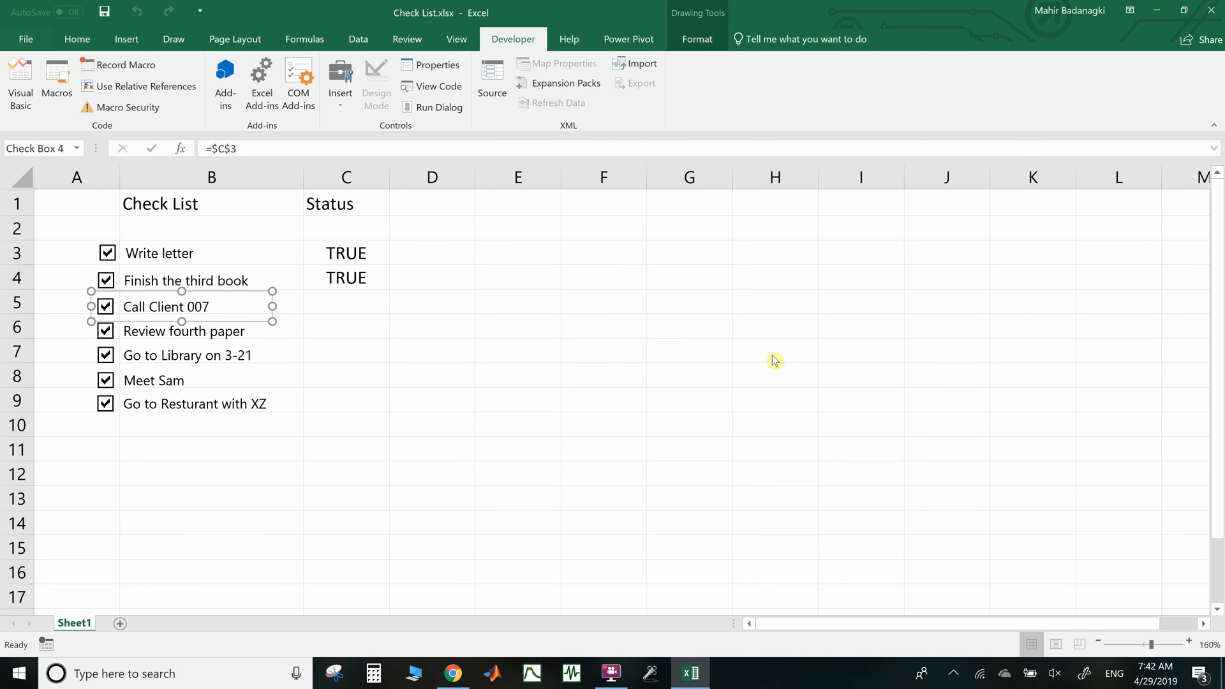
pyautogui.click(848, 244)
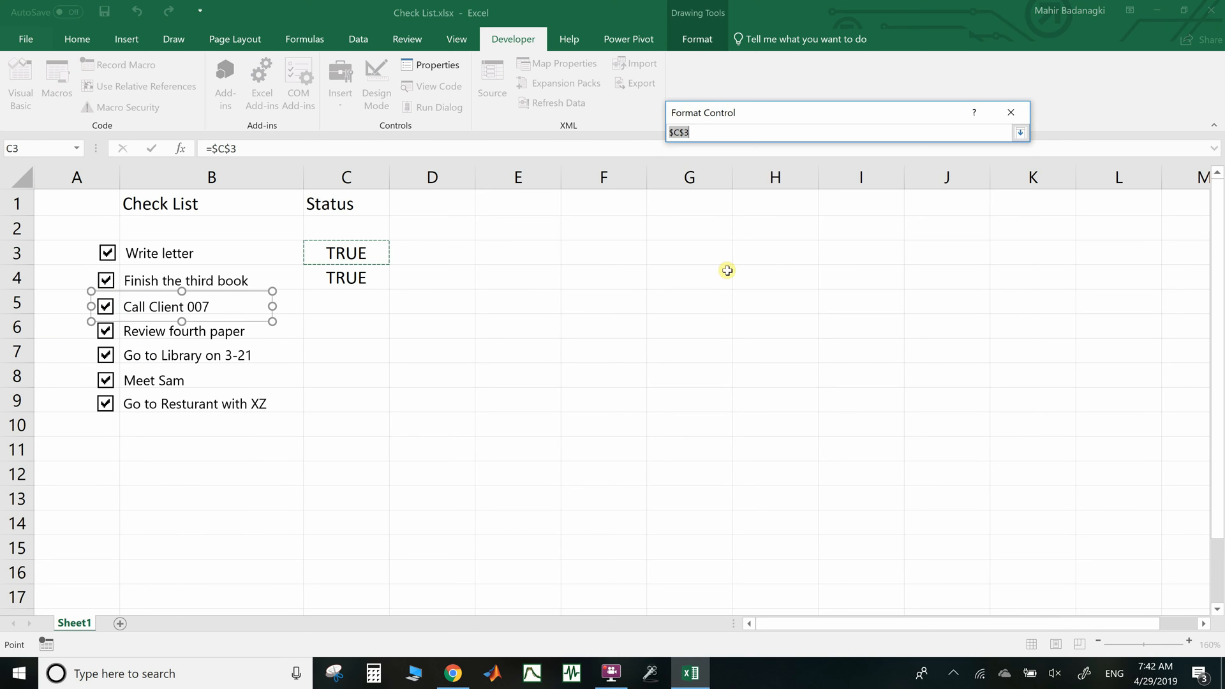
pyautogui.click(347, 301)
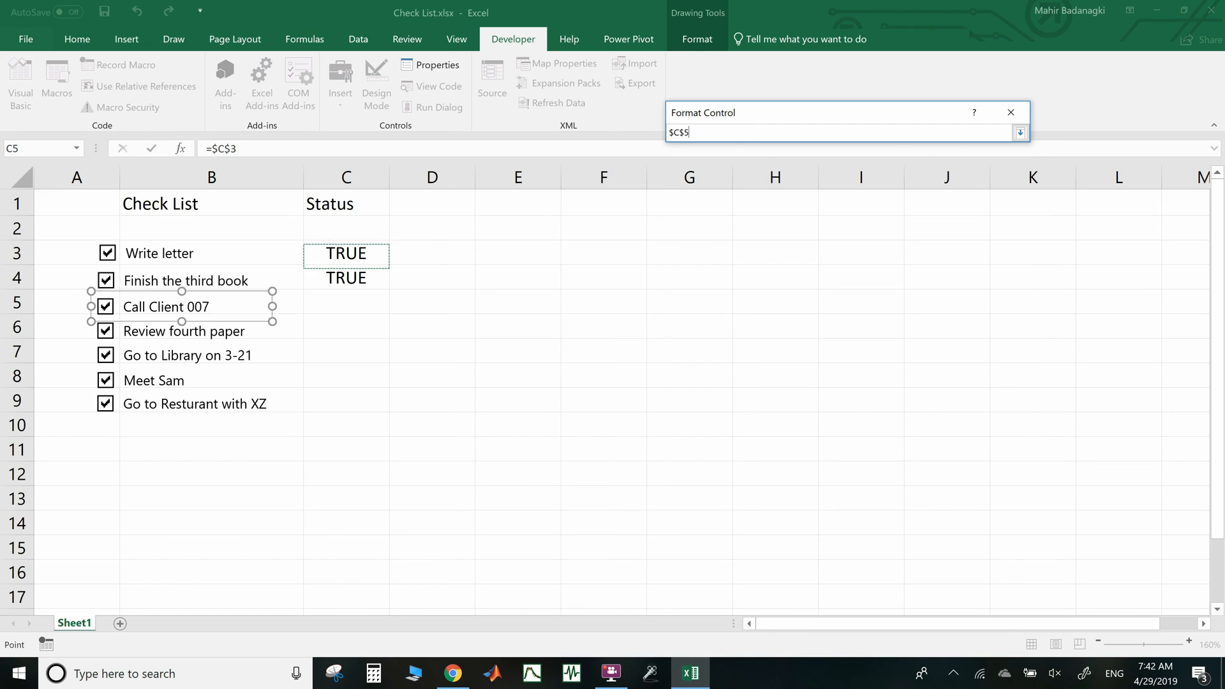
pyautogui.click(1020, 132)
pyautogui.click(917, 450)
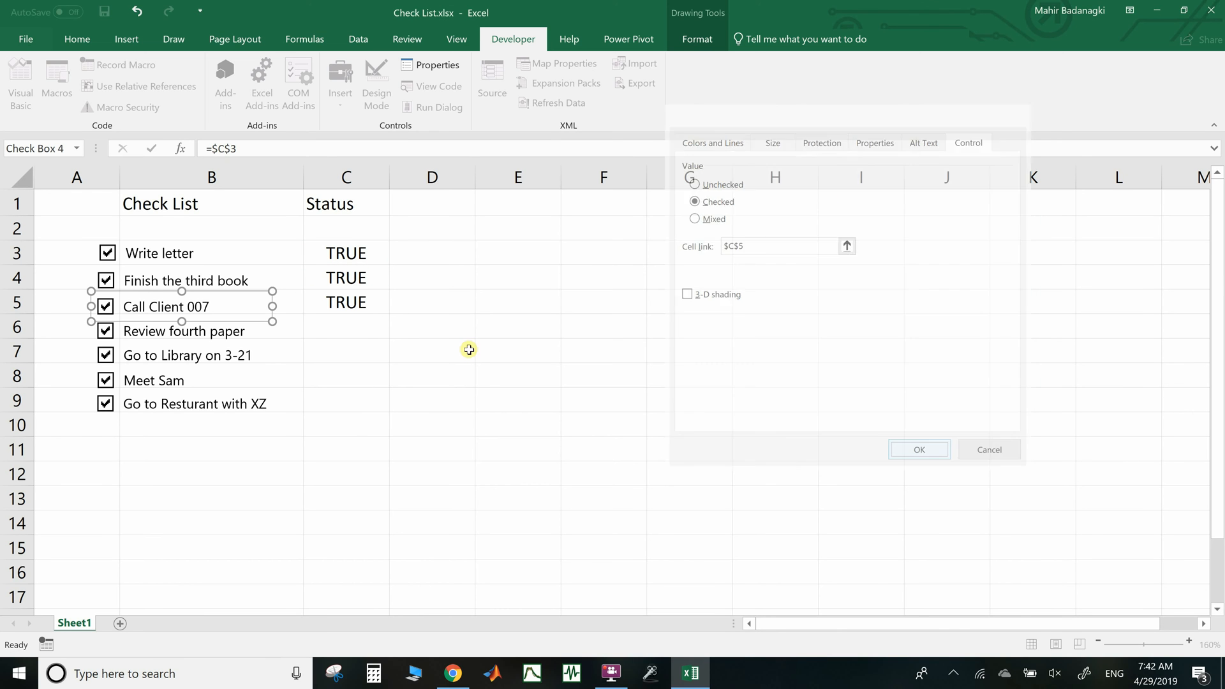
pyautogui.rightClick(223, 334)
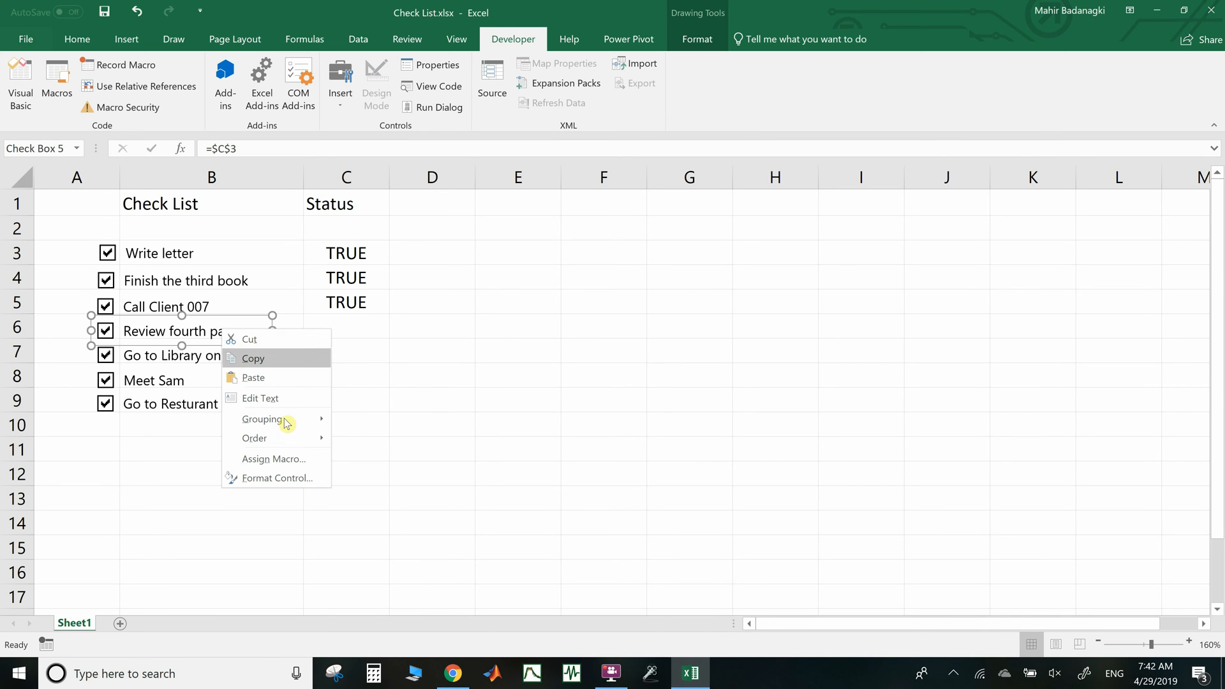
pyautogui.click(296, 479)
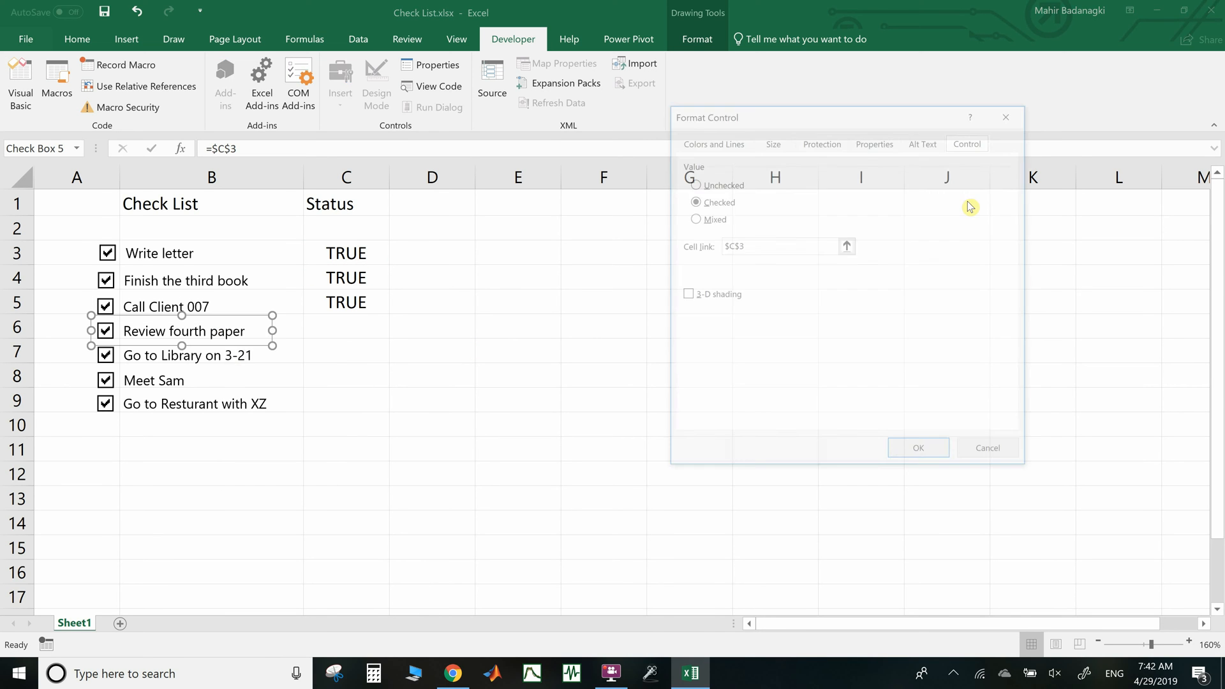
pyautogui.click(847, 246)
pyautogui.click(365, 324)
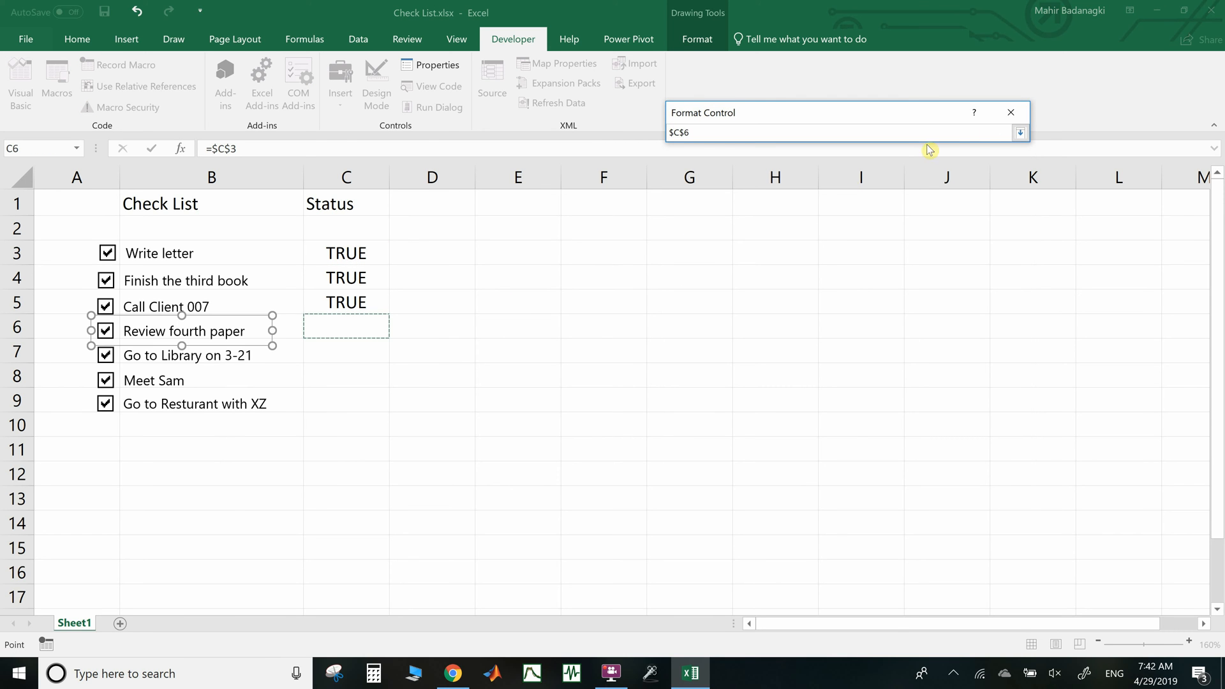
pyautogui.click(1020, 132)
pyautogui.click(923, 455)
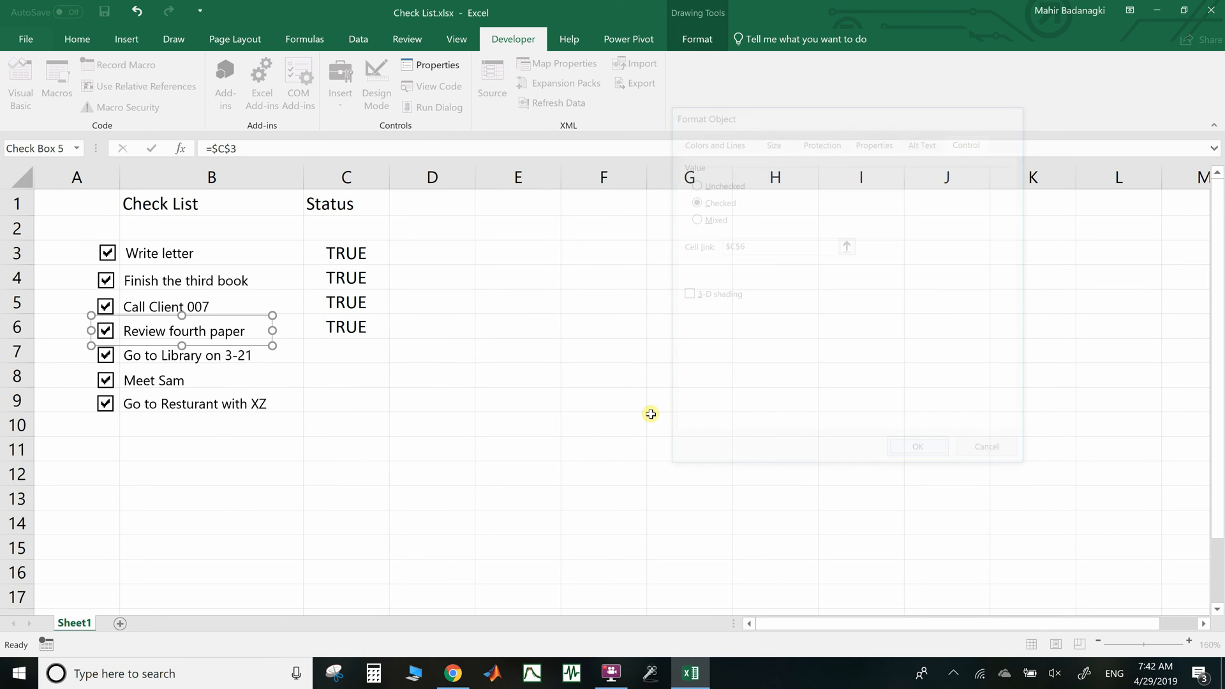
# Test every checkbox, leaving all ticked except Go to Resturant with XZ
pyautogui.press('Escape')
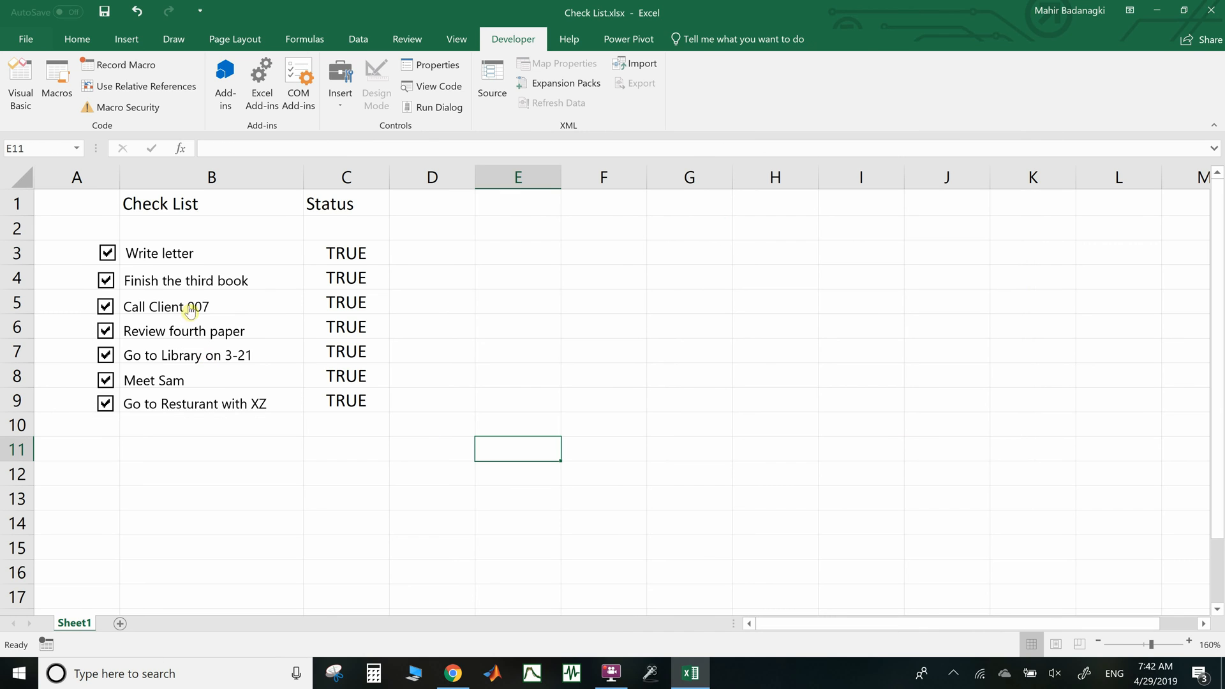
pyautogui.click(107, 256)
pyautogui.click(107, 255)
pyautogui.click(105, 281)
pyautogui.click(106, 306)
pyautogui.click(106, 331)
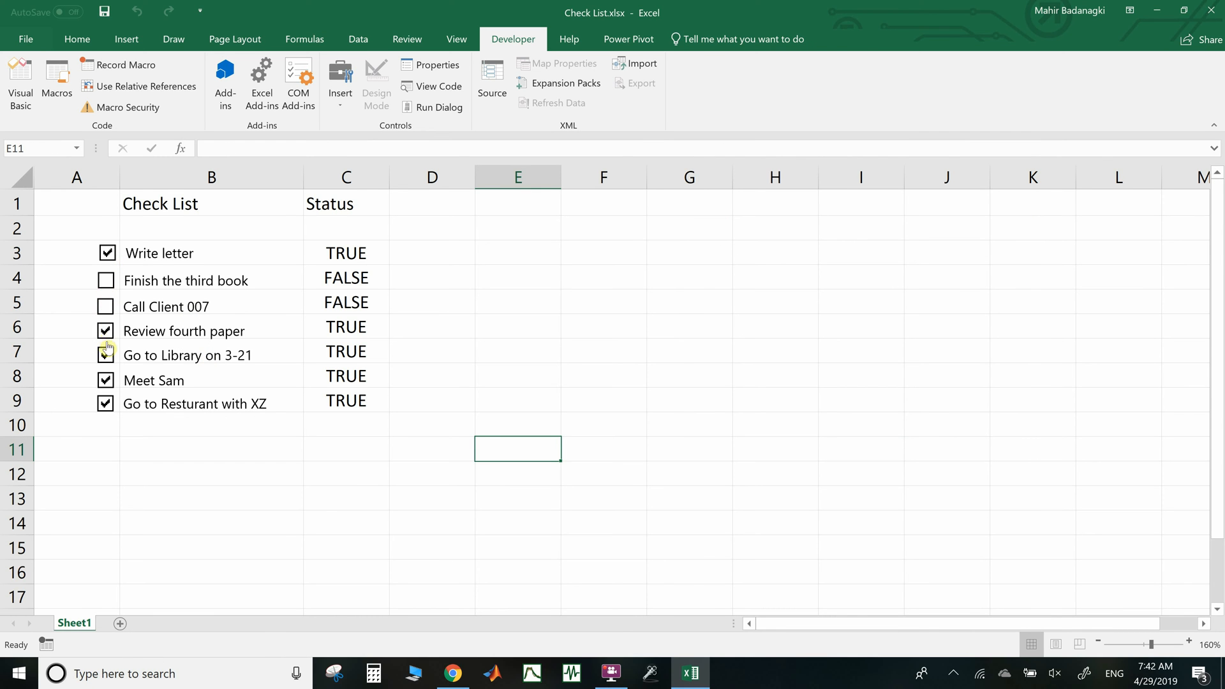
pyautogui.click(106, 355)
pyautogui.click(106, 380)
pyautogui.click(106, 403)
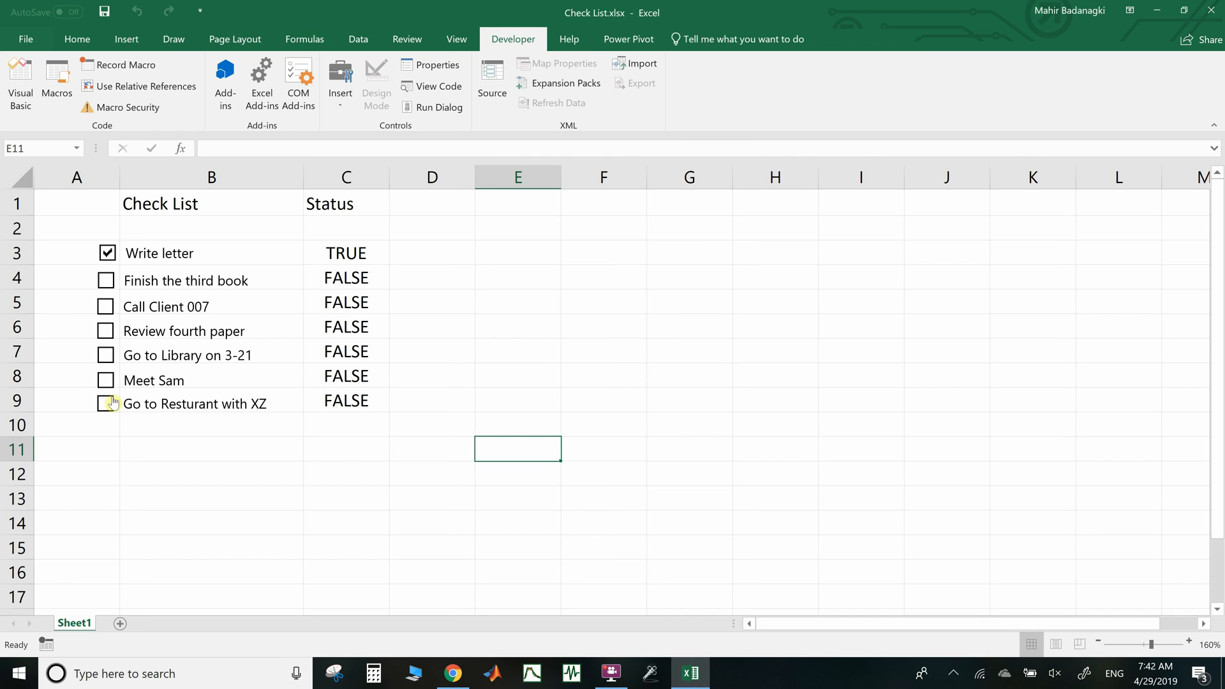
pyautogui.click(106, 380)
pyautogui.click(106, 354)
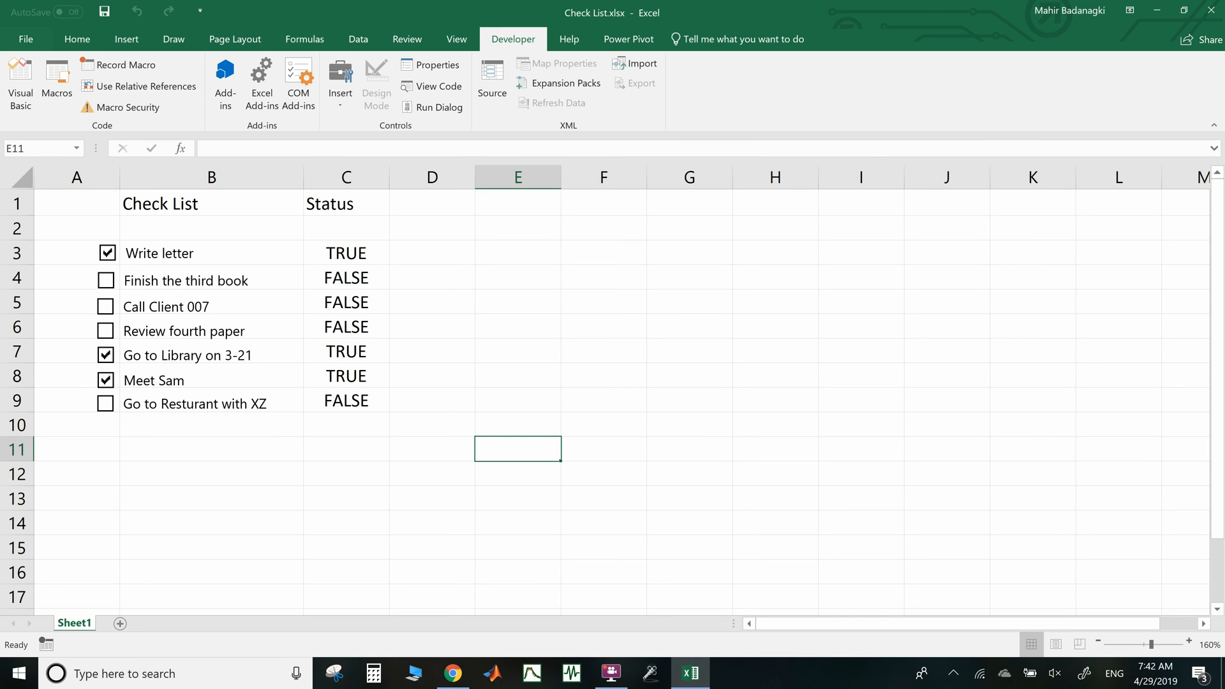
pyautogui.click(106, 331)
pyautogui.click(106, 307)
pyautogui.click(106, 281)
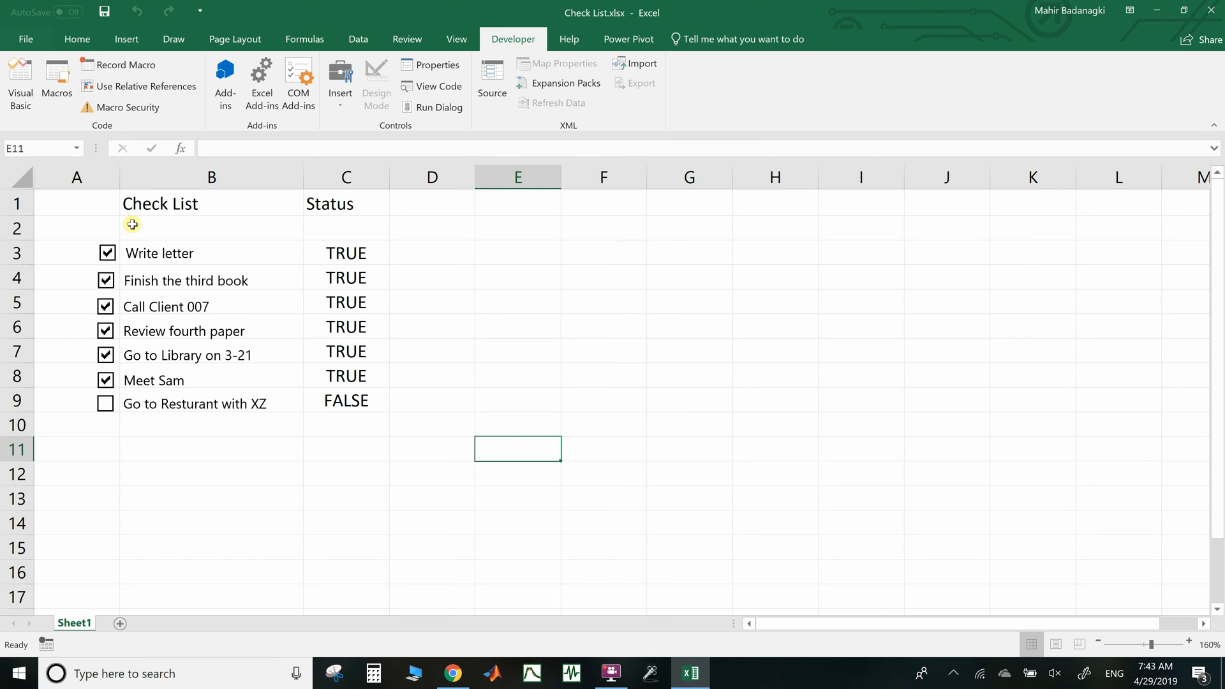
# Give the B1:C1 headers a yellow fill, bold text and a thick outside border
pyautogui.moveTo(145, 208); pyautogui.dragTo(336, 199)
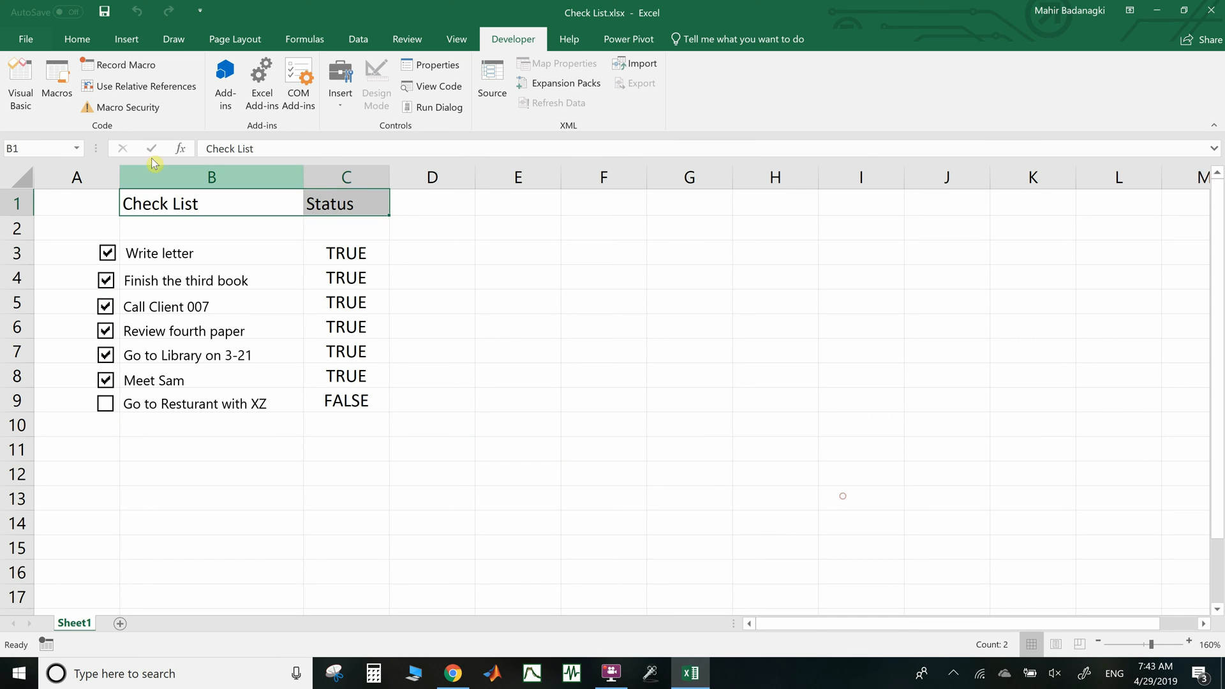
pyautogui.click(77, 39)
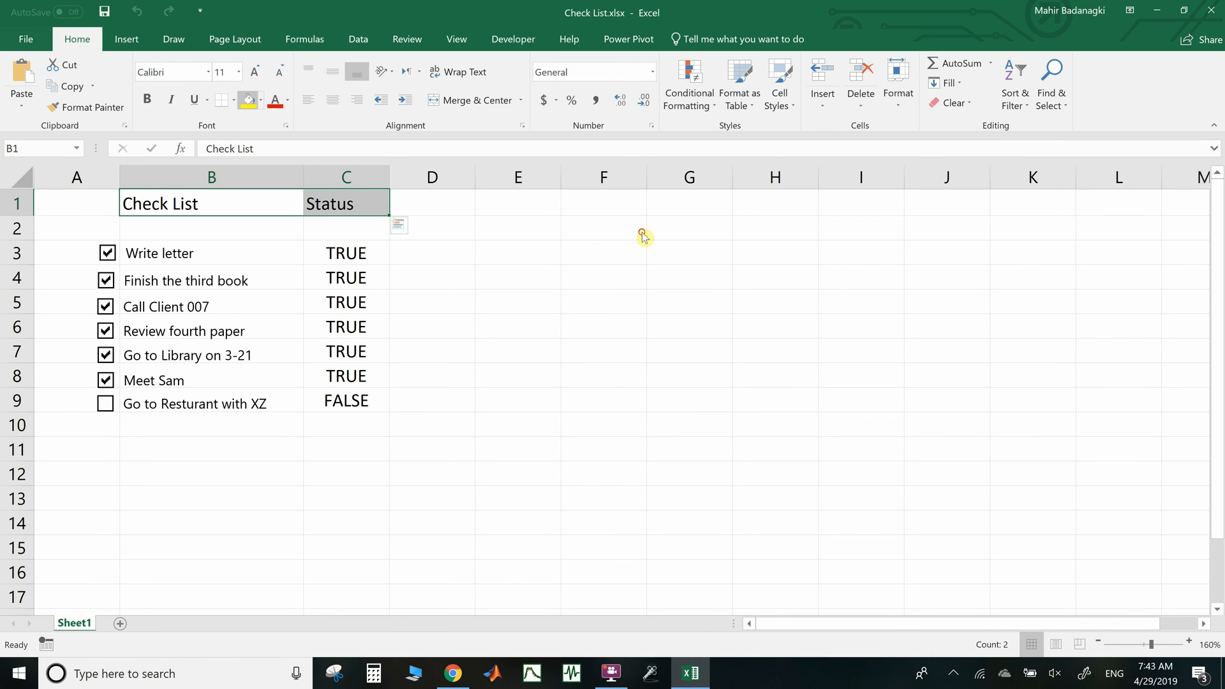
pyautogui.click(249, 100)
pyautogui.click(146, 100)
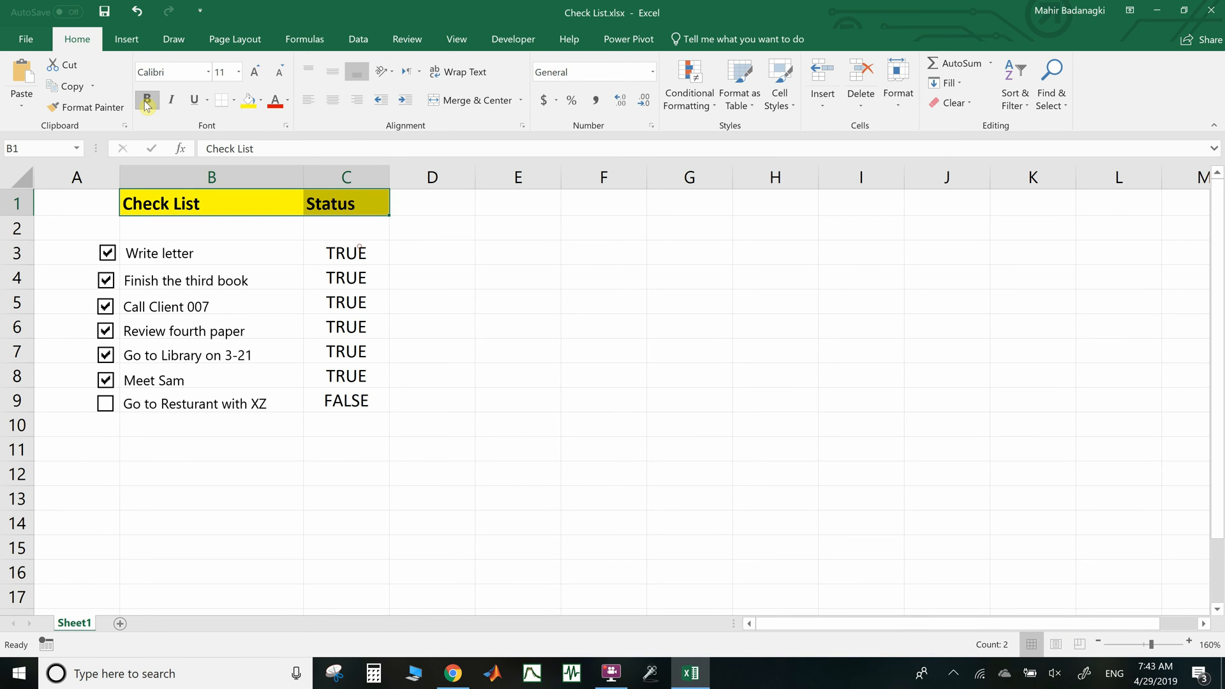
pyautogui.click(233, 100)
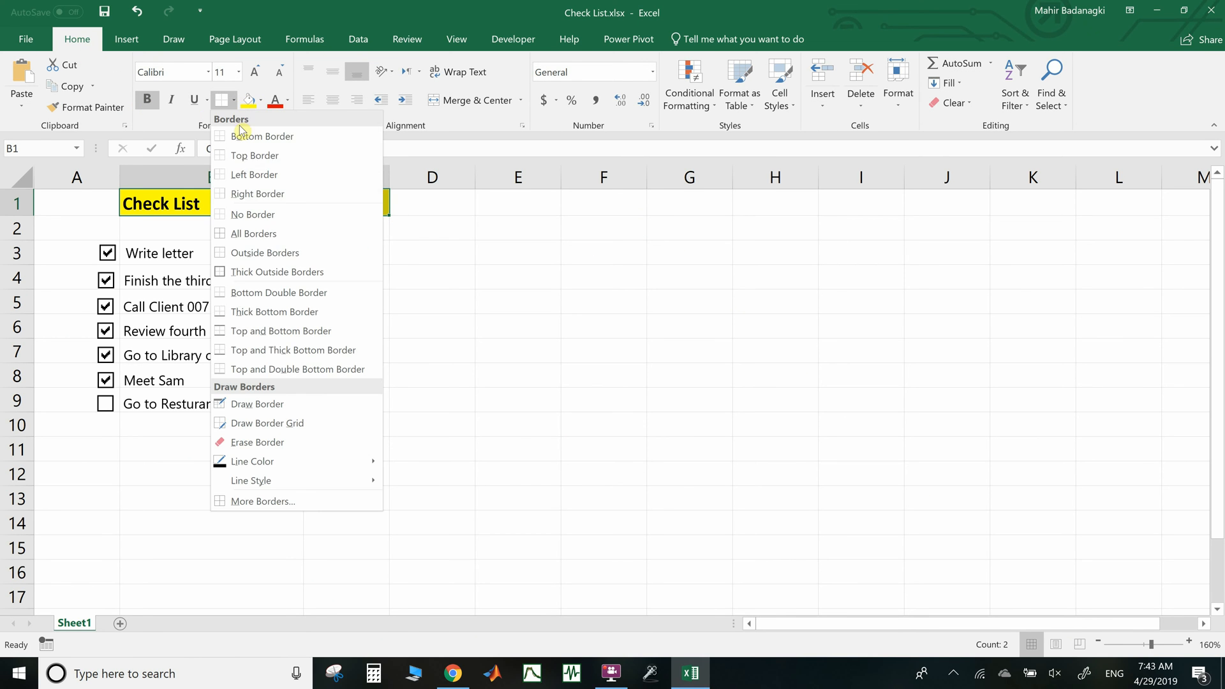
pyautogui.click(275, 270)
# Enter headings FALSE, TRUE, Total and Progress in E1 through H1
pyautogui.press('Right')
pyautogui.press('Right')
pyautogui.press('Right')
pyautogui.write('Fals')
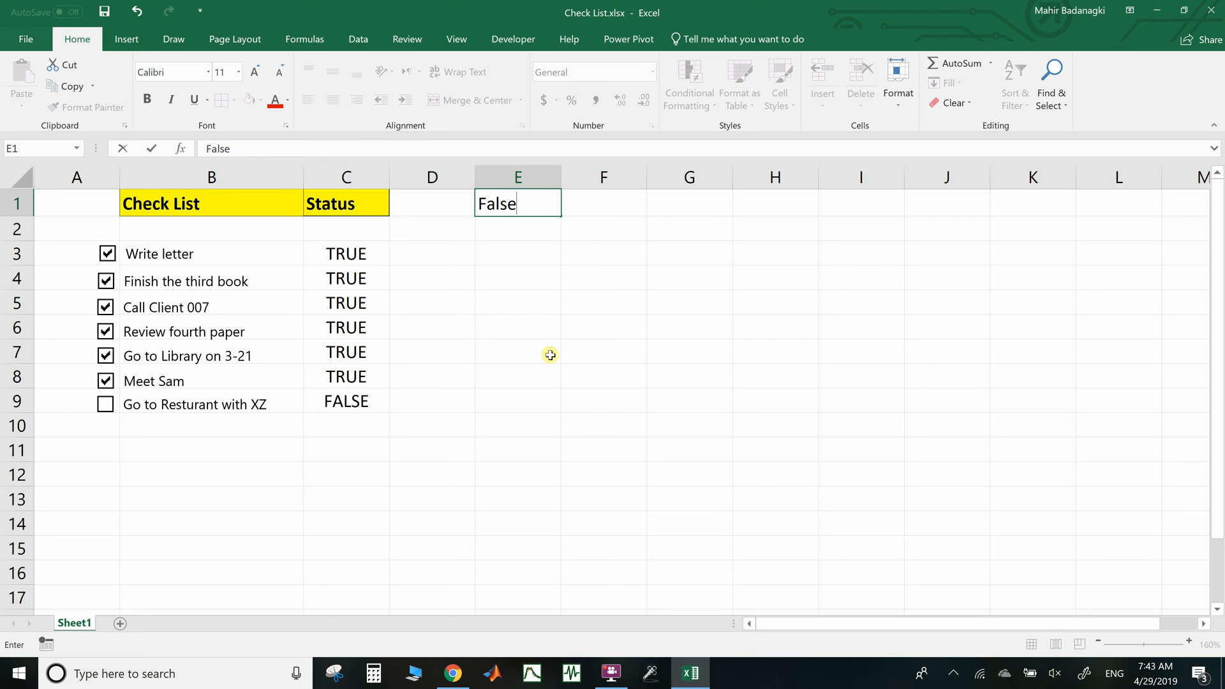
pyautogui.write('e')
pyautogui.press('Right')
pyautogui.write('TRUE')
pyautogui.press('Right')
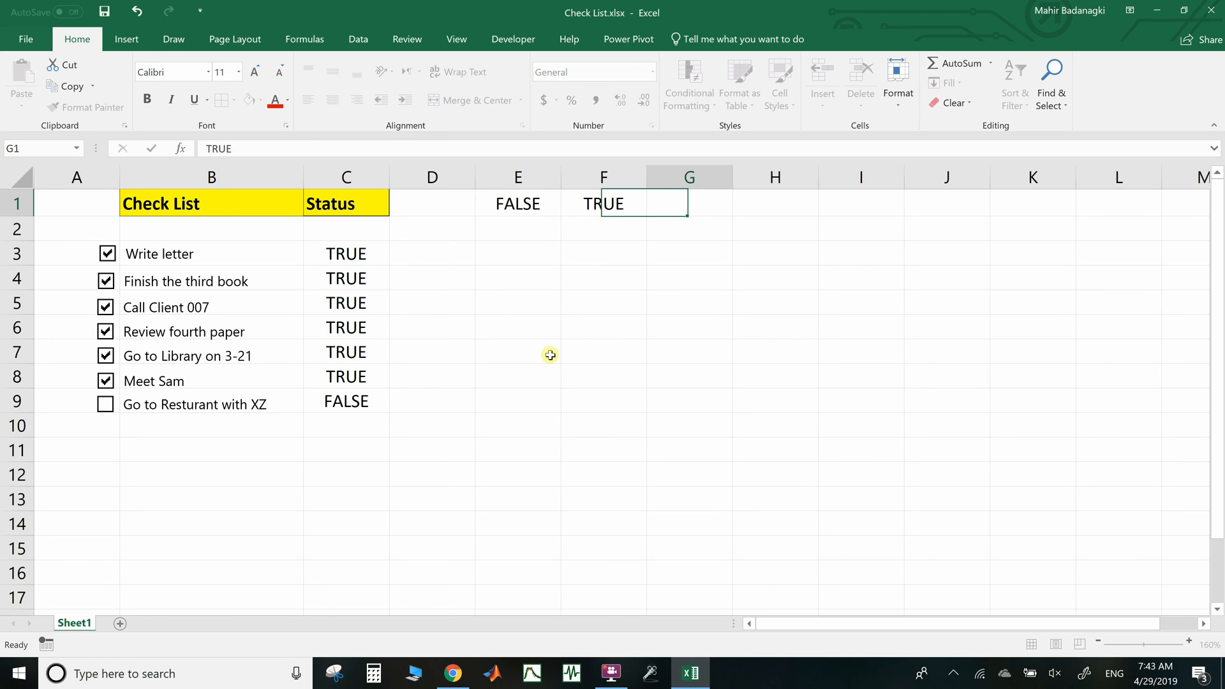
pyautogui.write('Total')
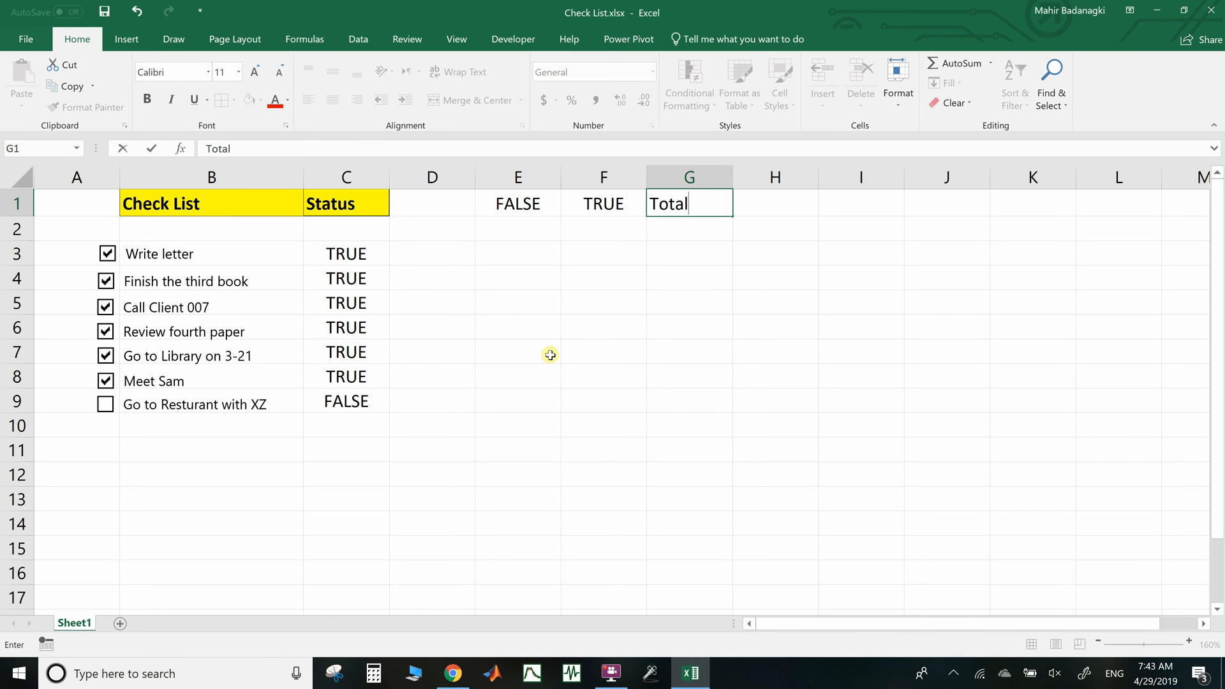
pyautogui.press('Right')
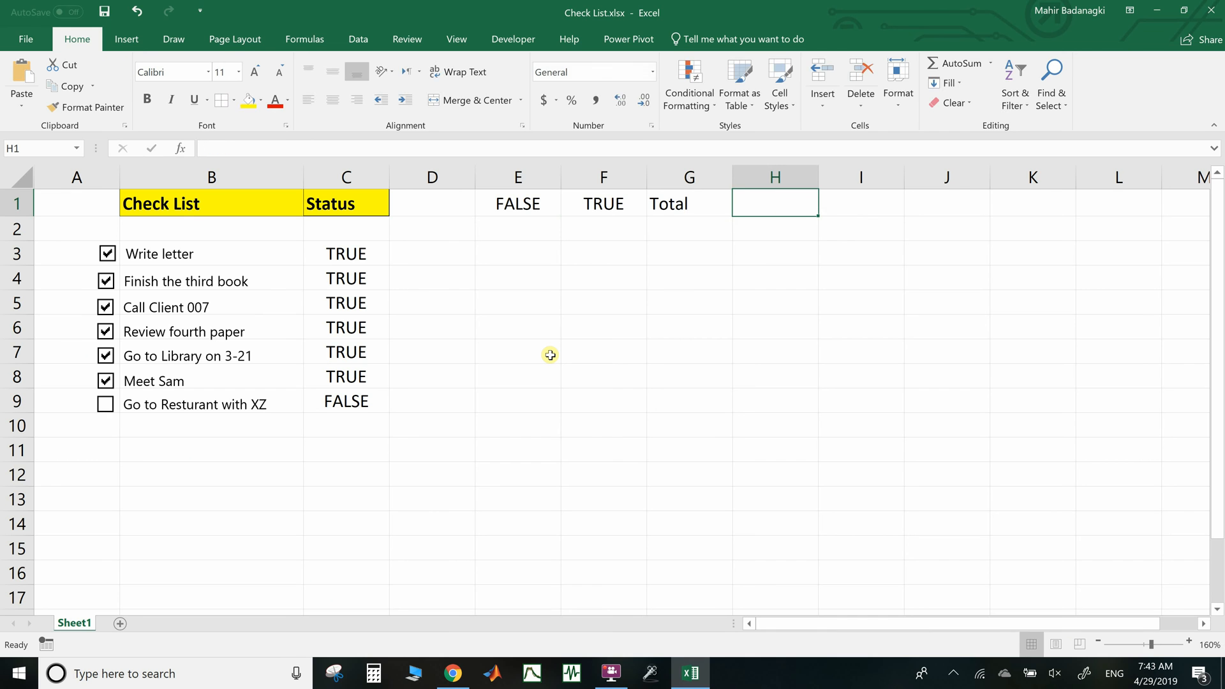
pyautogui.write('Progress')
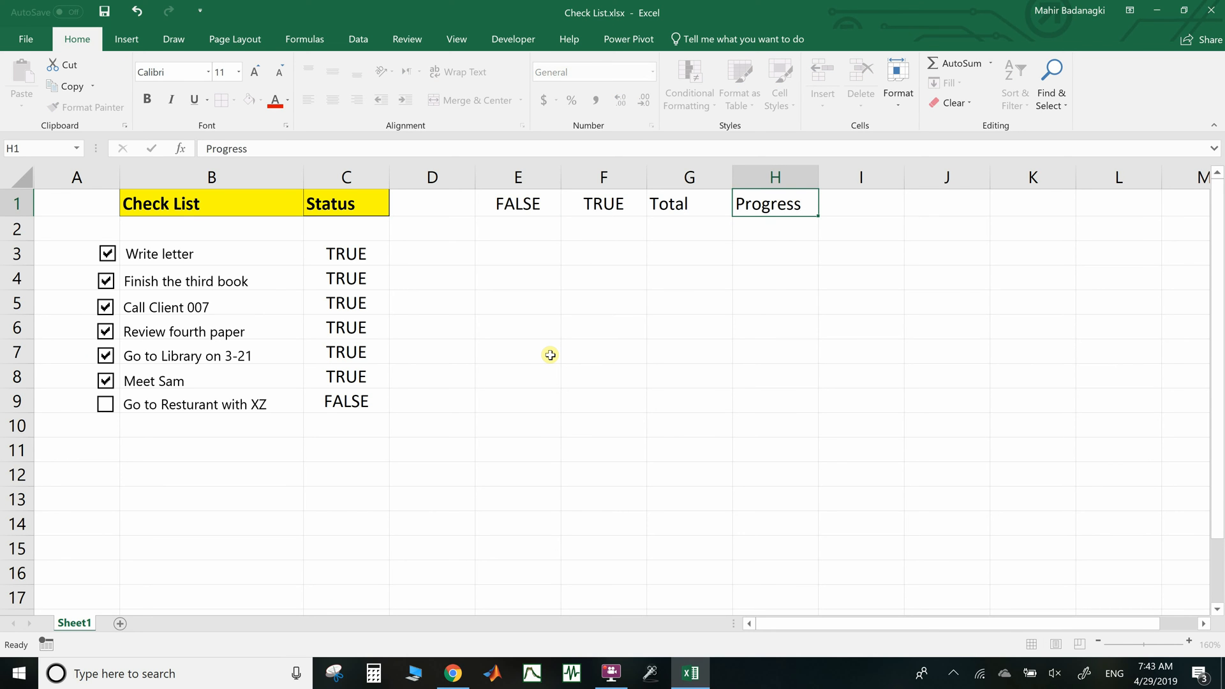
pyautogui.press('Return')
pyautogui.click(546, 231)
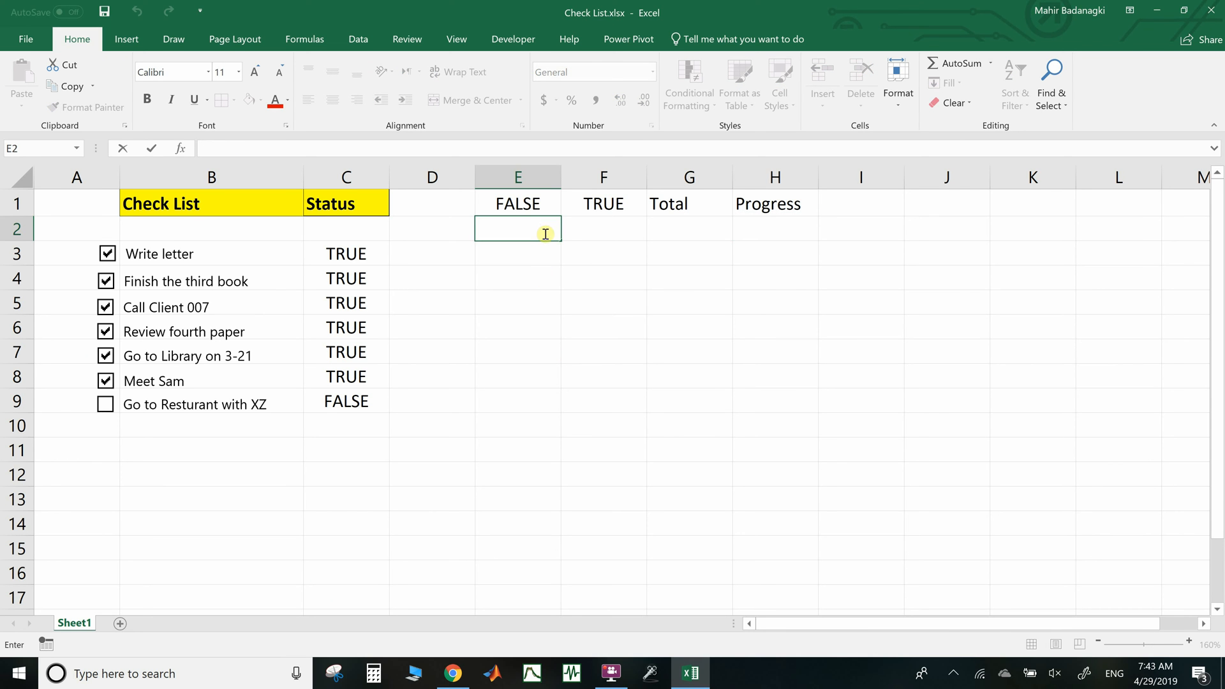
# Enter =COUNTIF(C:C,E1) in E2 to count the FALSE statuses
pyautogui.write('=')
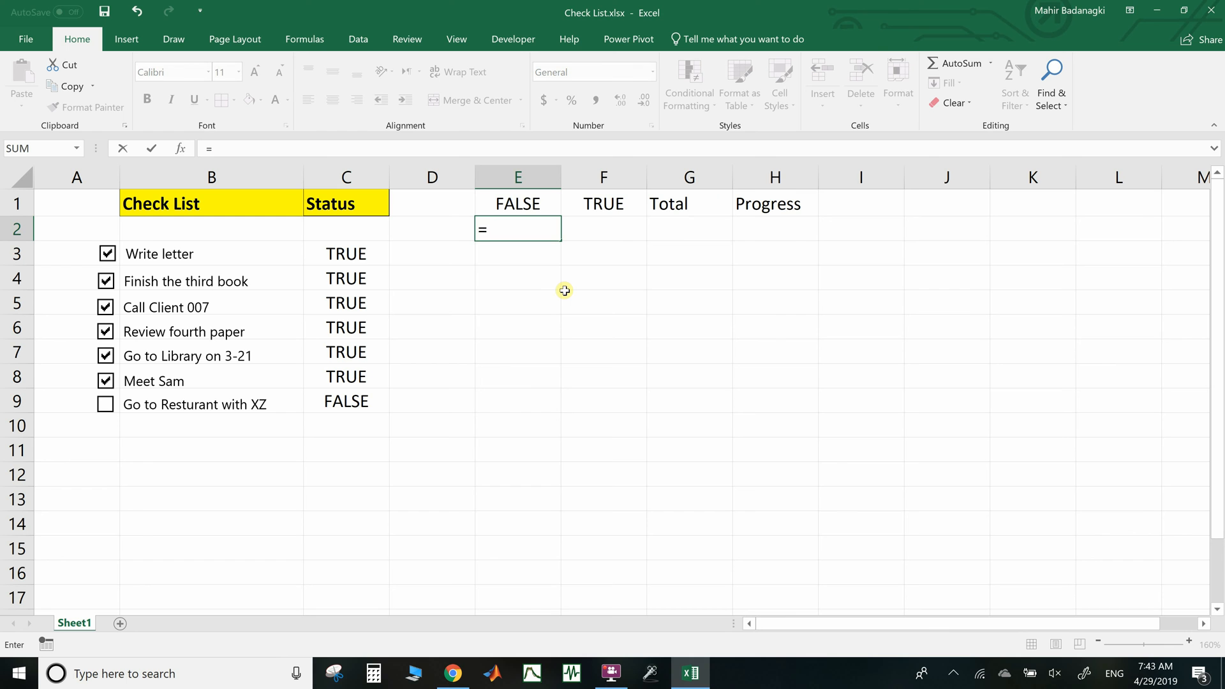
pyautogui.write('countif')
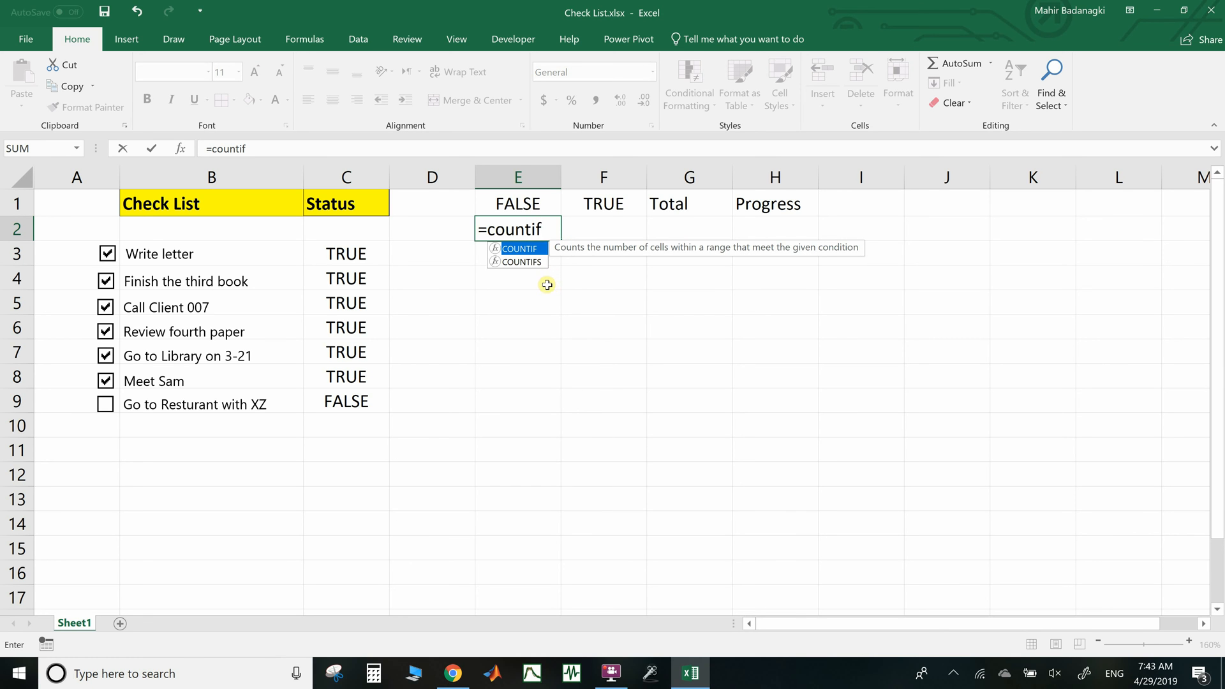
pyautogui.press('Tab')
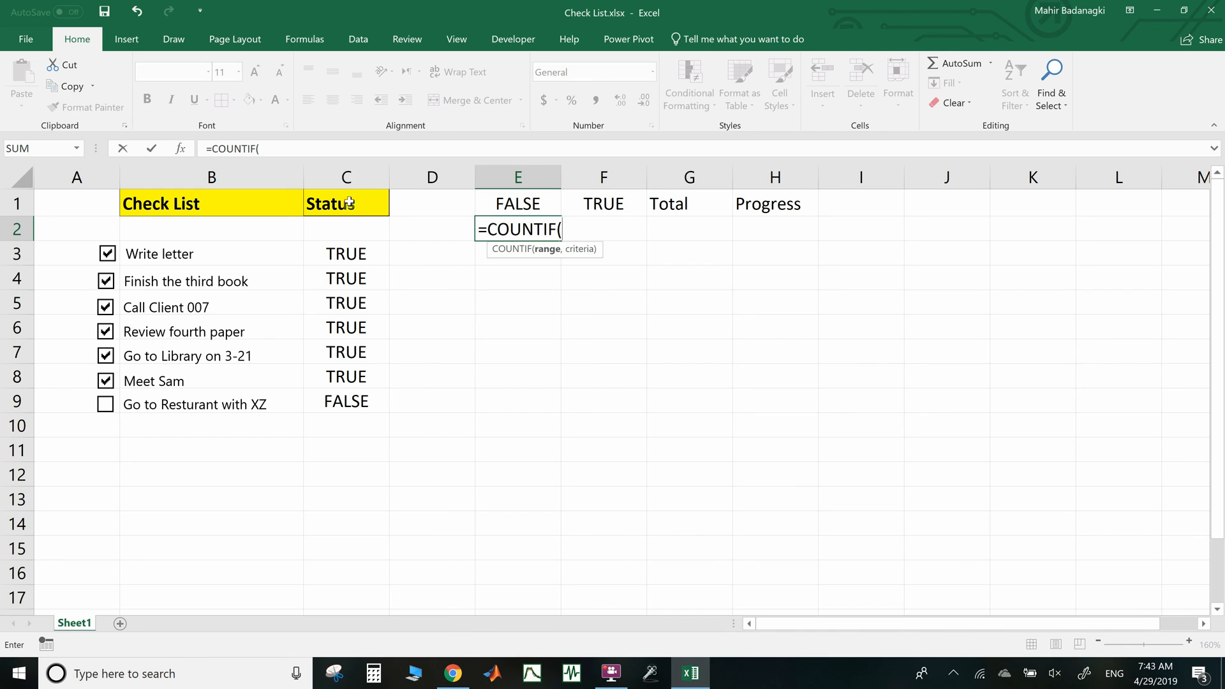
pyautogui.click(353, 178)
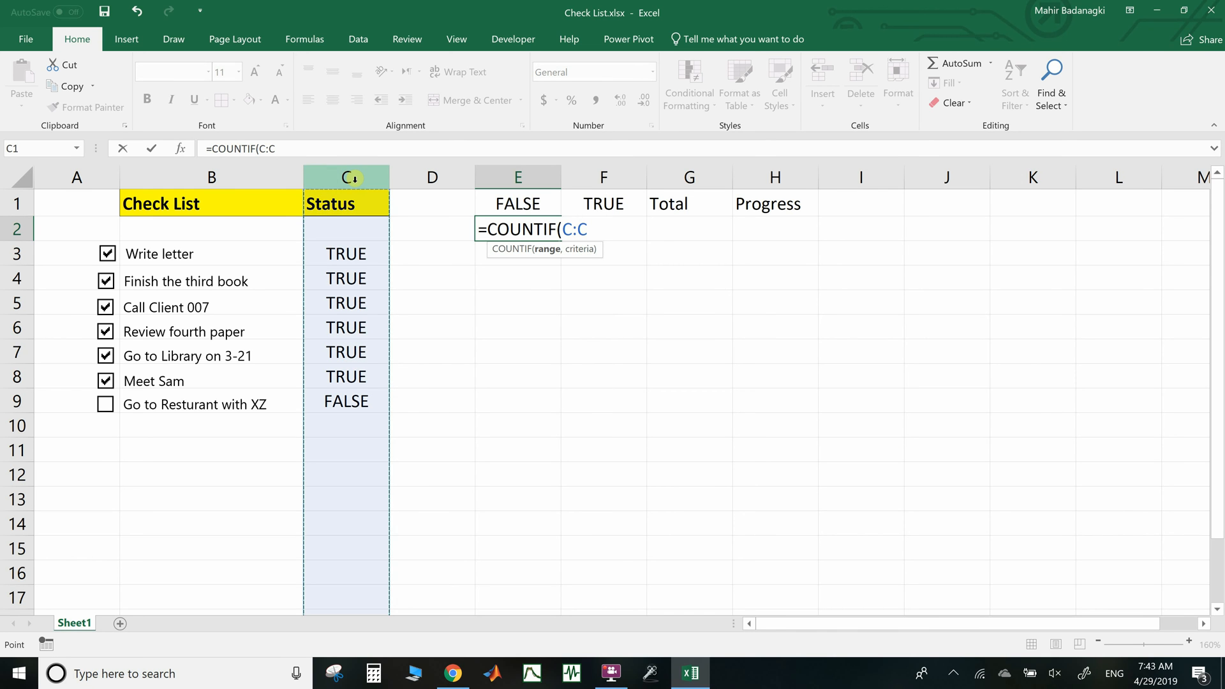
pyautogui.write(',')
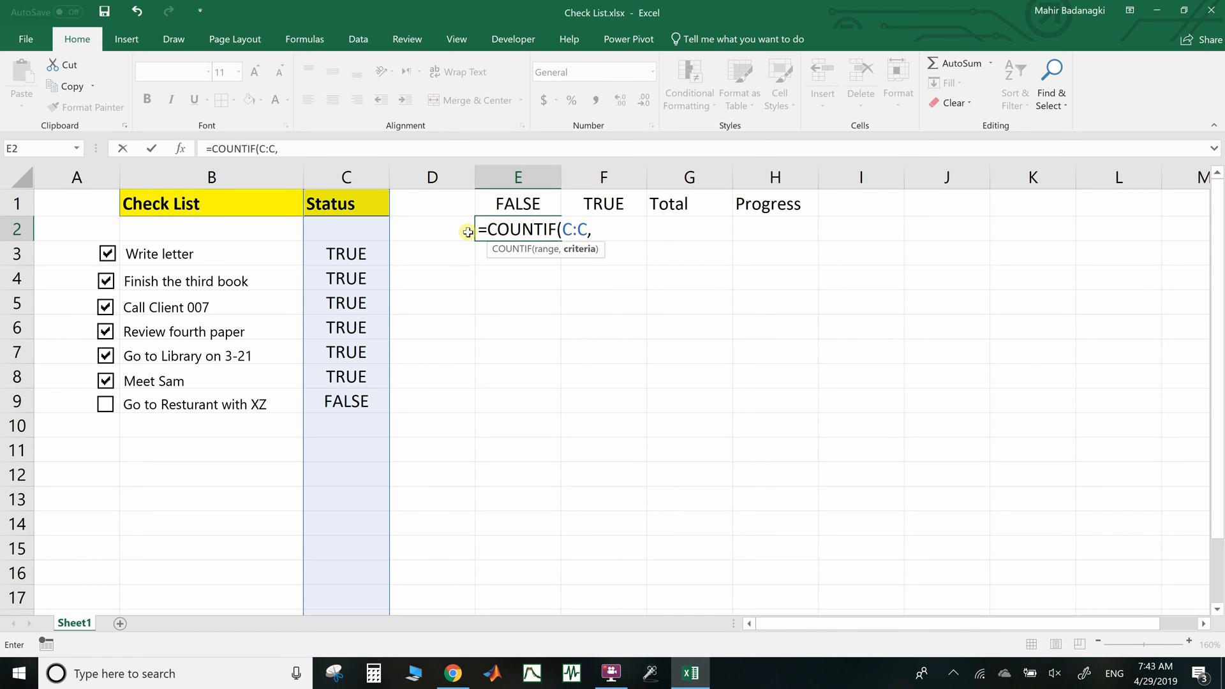
pyautogui.click(532, 203)
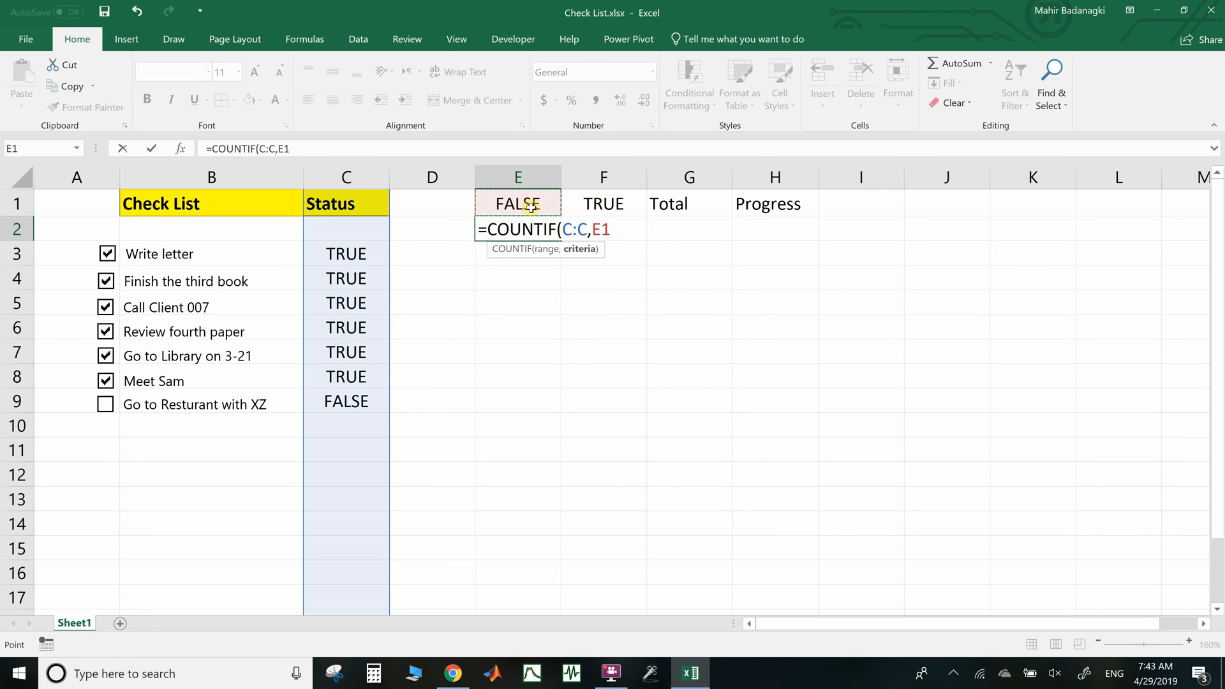
pyautogui.write(')')
pyautogui.press('Return')
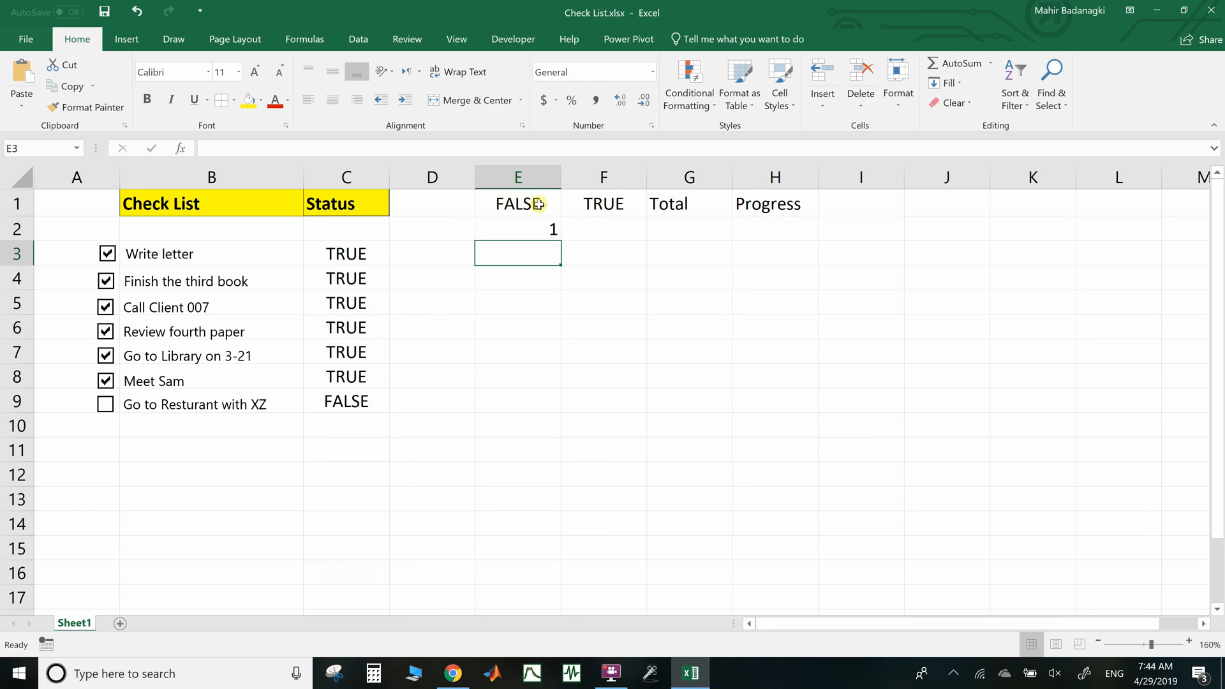
# Fill the count into F2 and correct it to =COUNTIF(C:C,F1), giving 6 TRUE
pyautogui.click(554, 233)
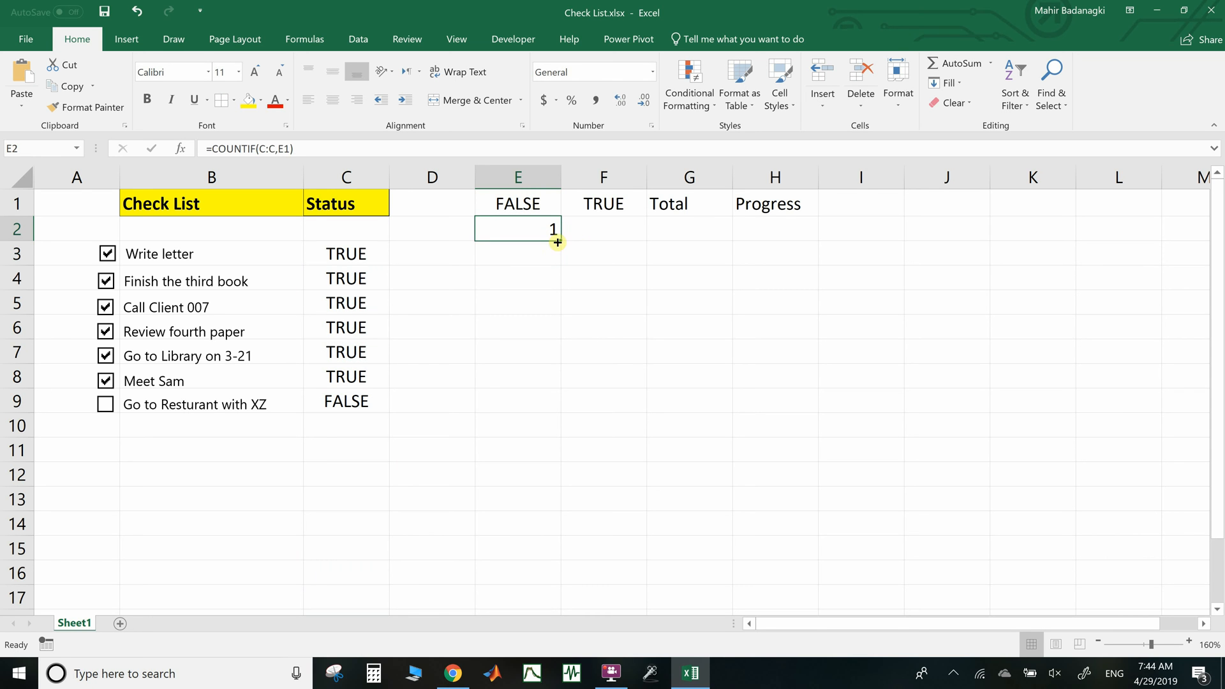
pyautogui.moveTo(561, 240); pyautogui.dragTo(619, 229)
pyautogui.click(619, 229)
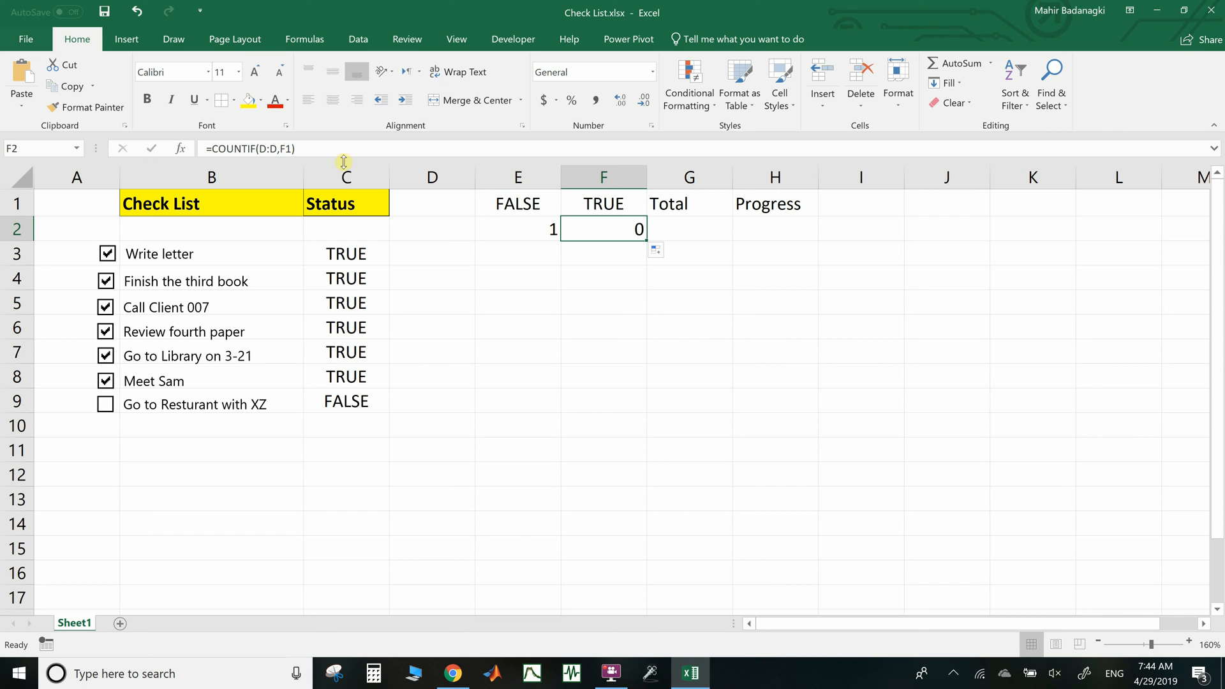
pyautogui.click(277, 148)
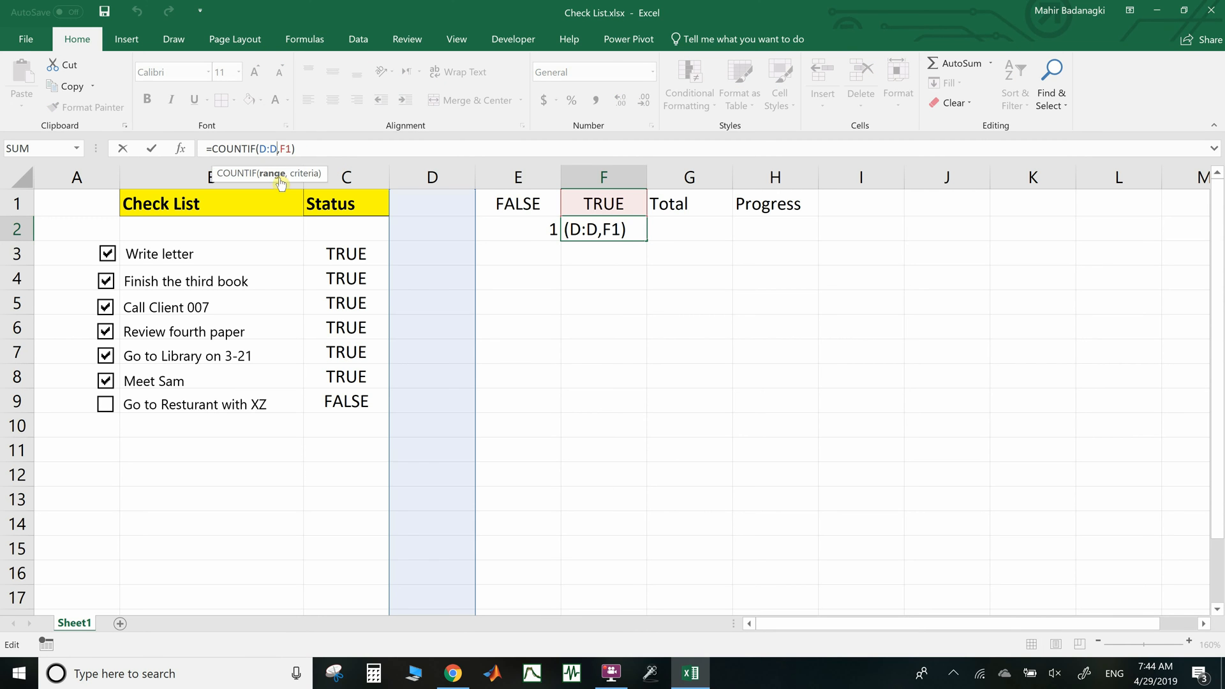
pyautogui.press('BackSpace')
pyautogui.write('C')
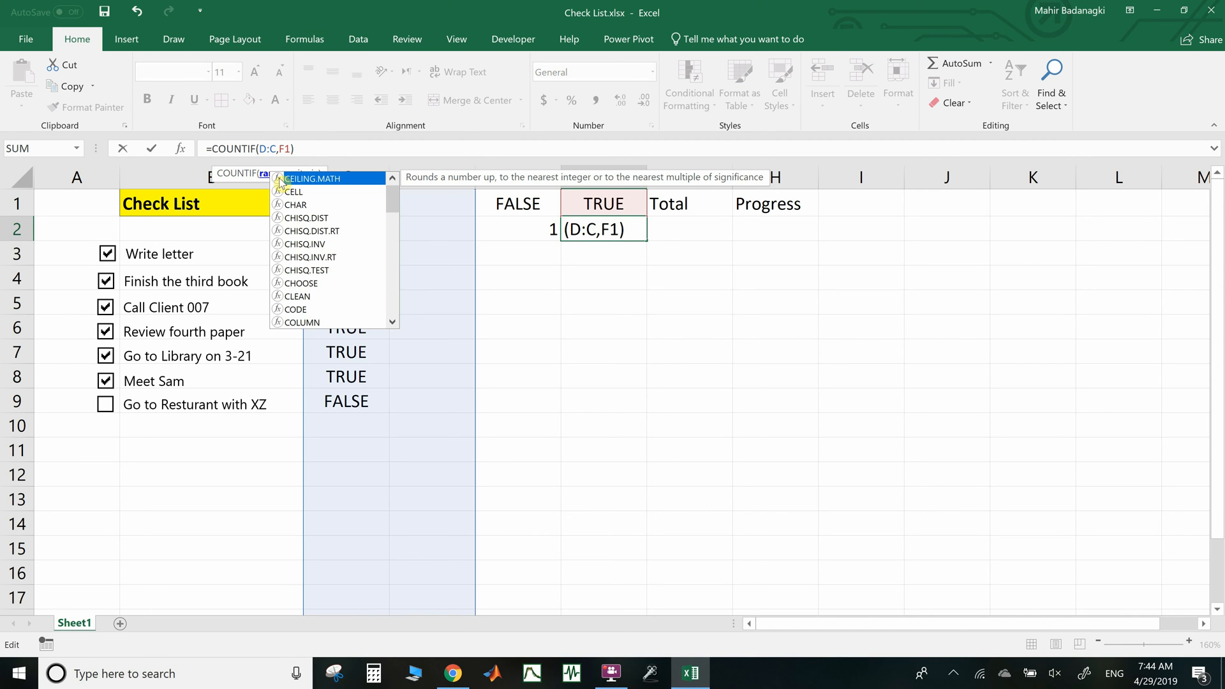
pyautogui.click(263, 149)
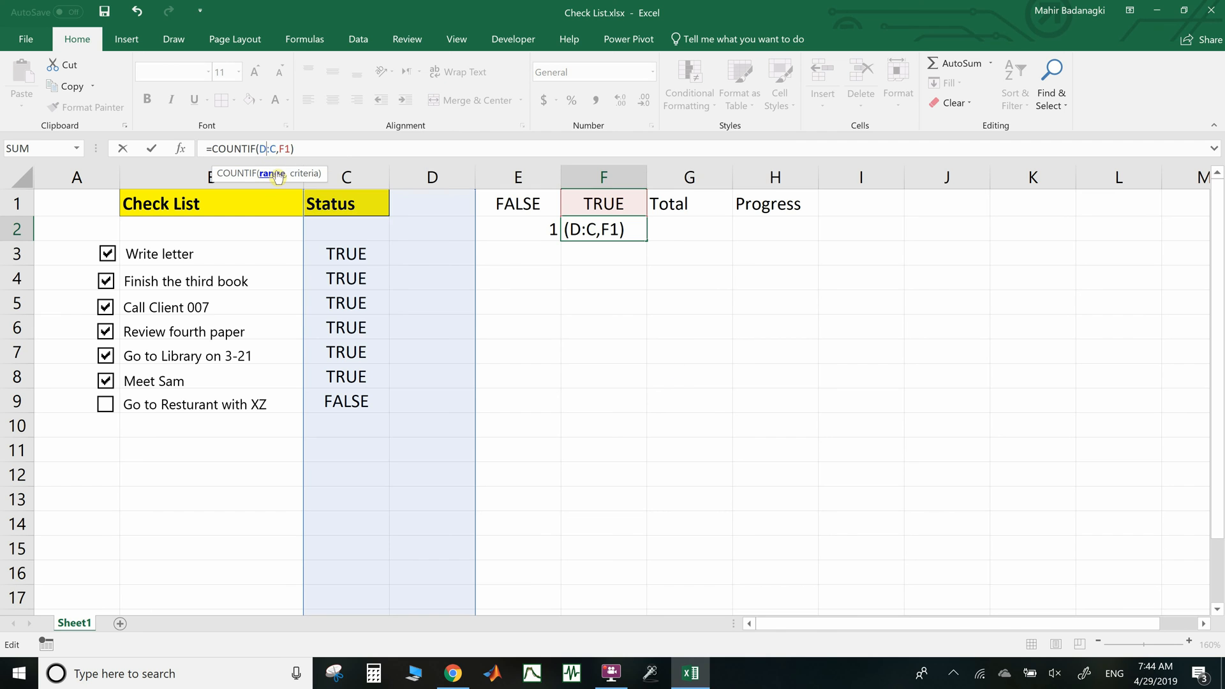
pyautogui.press('BackSpace')
pyautogui.write('C')
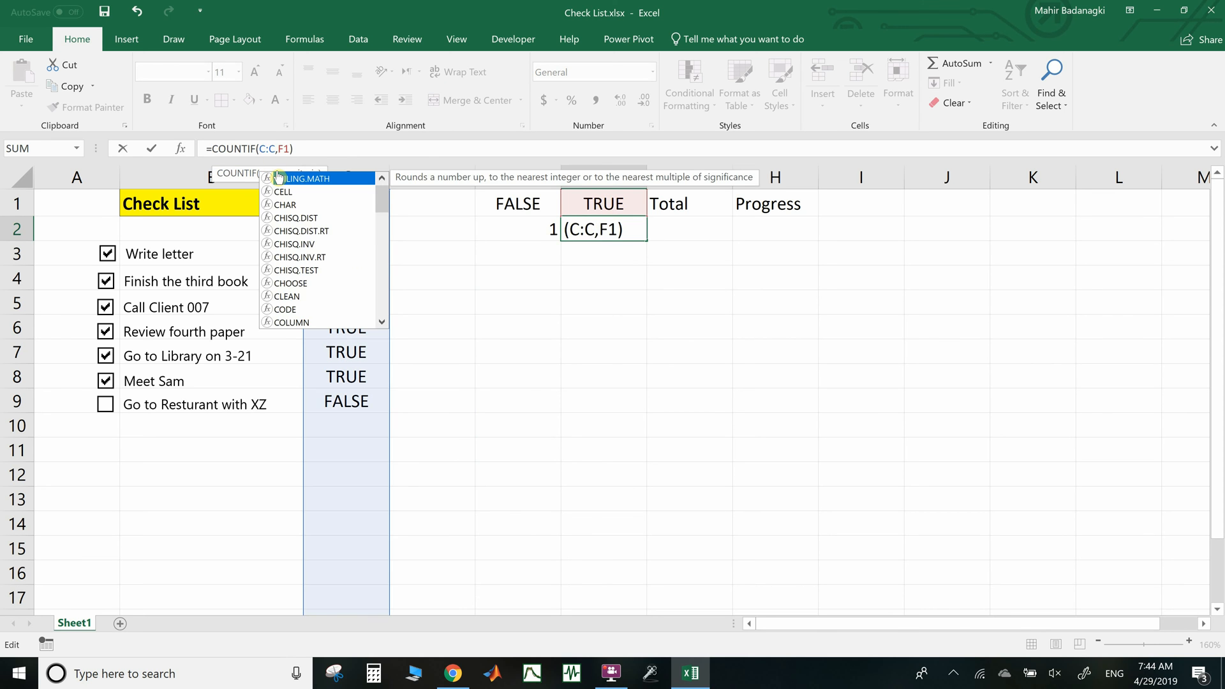
pyautogui.press('Return')
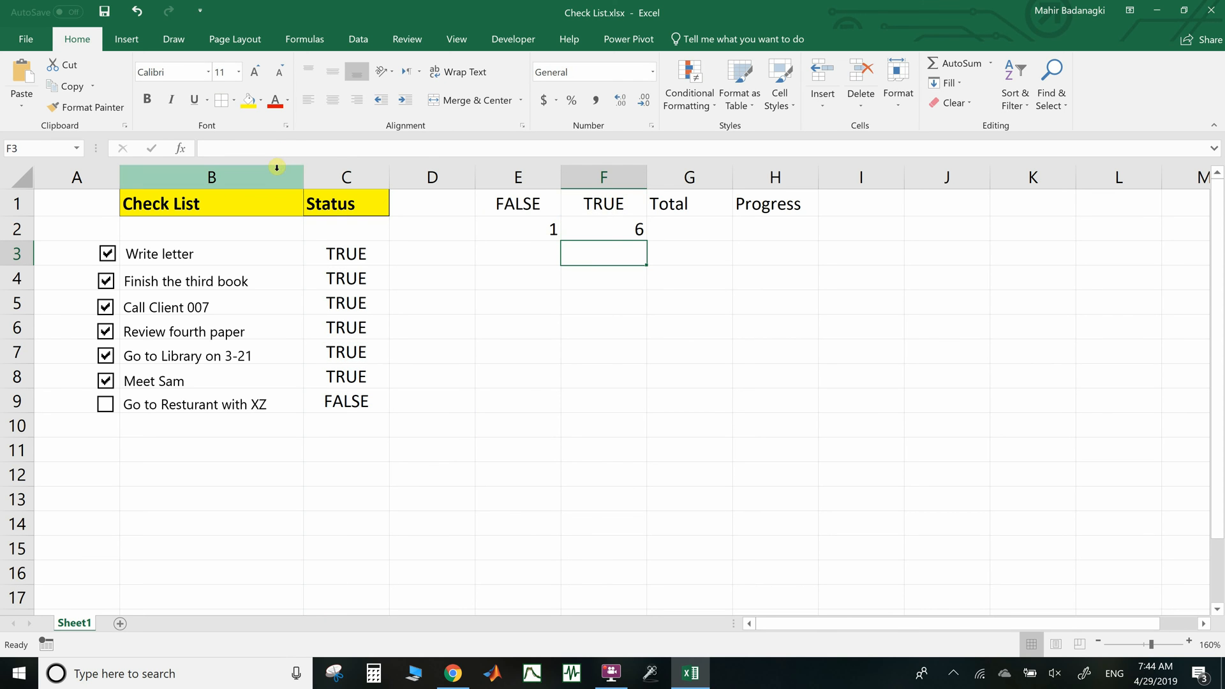
pyautogui.click(704, 232)
# Enter =E2+F2 in G2 to total the tasks (7)
pyautogui.write('=')
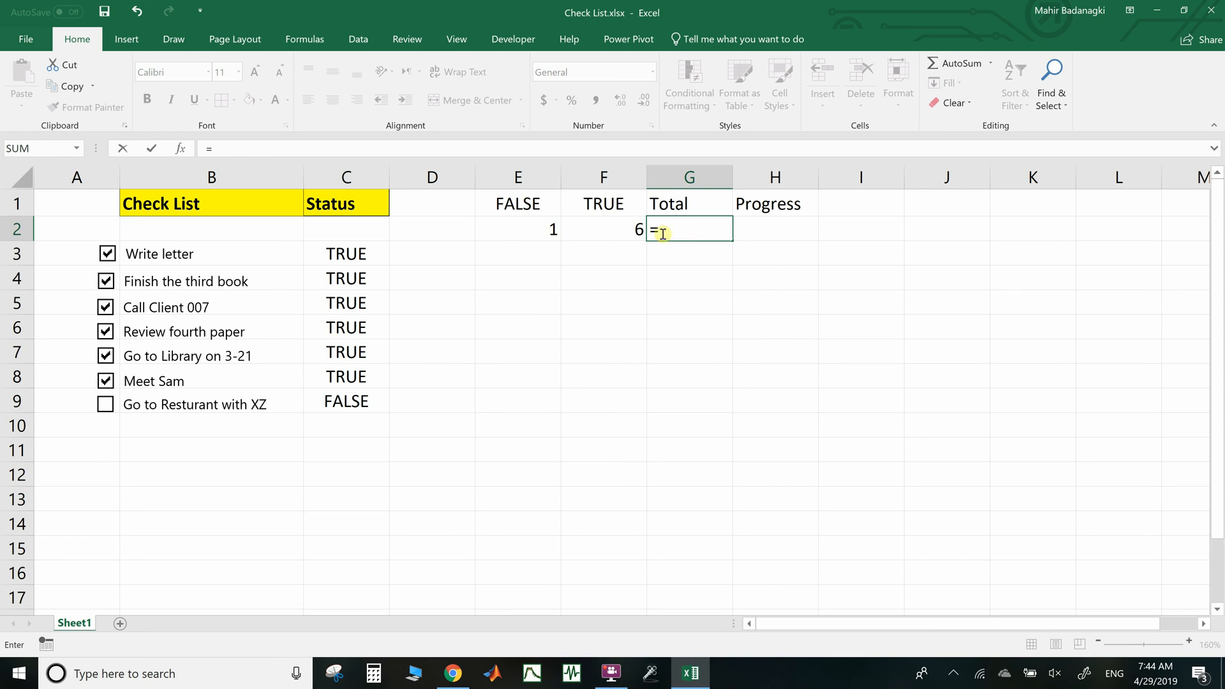
pyautogui.click(534, 236)
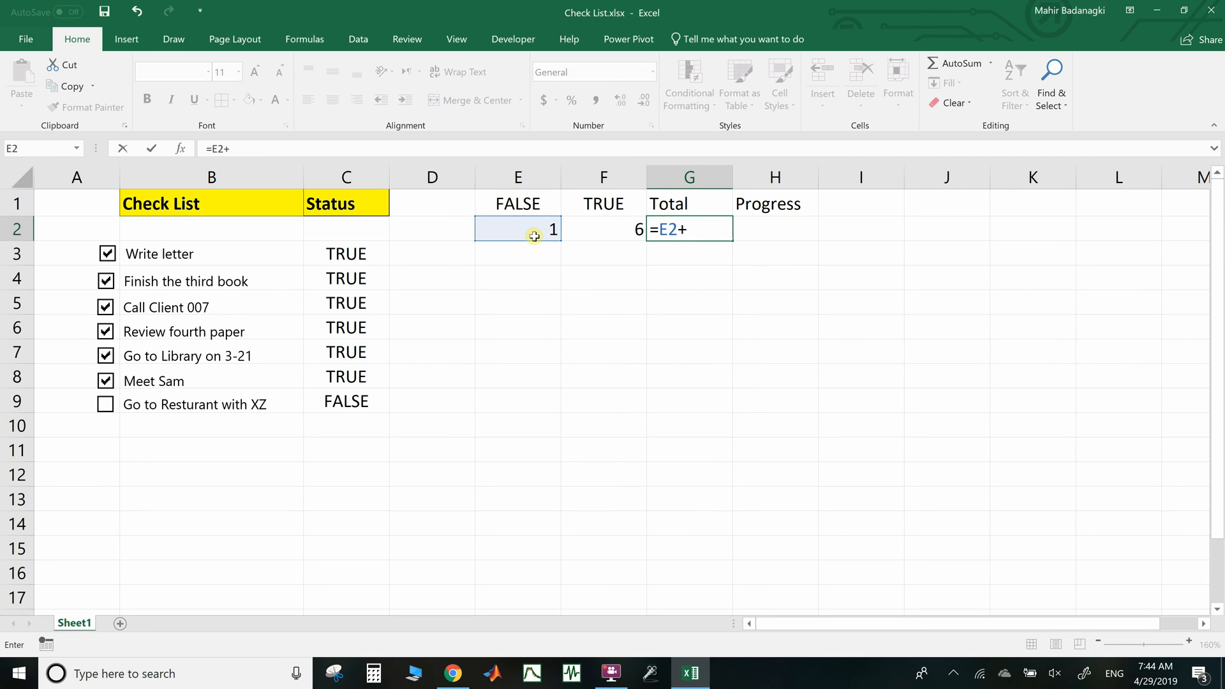
pyautogui.write('+')
pyautogui.click(611, 226)
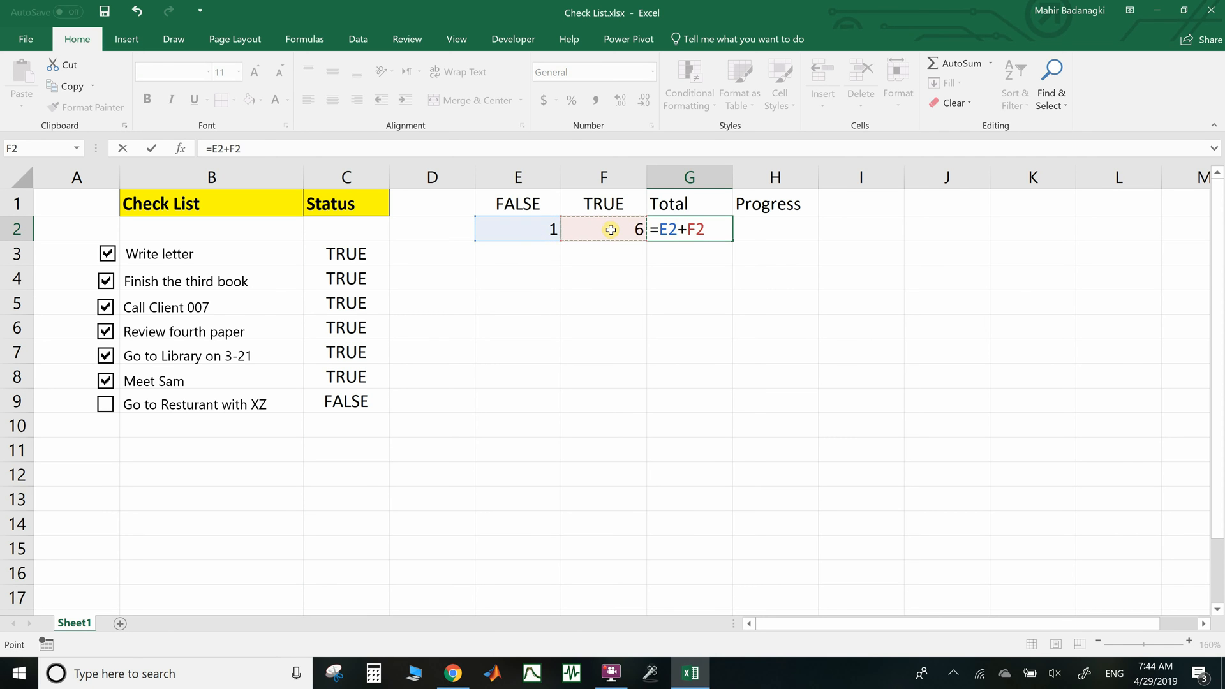
pyautogui.press('Return')
# Enter the progress formula F2/G2 in H2, showing 100%
pyautogui.click(748, 228)
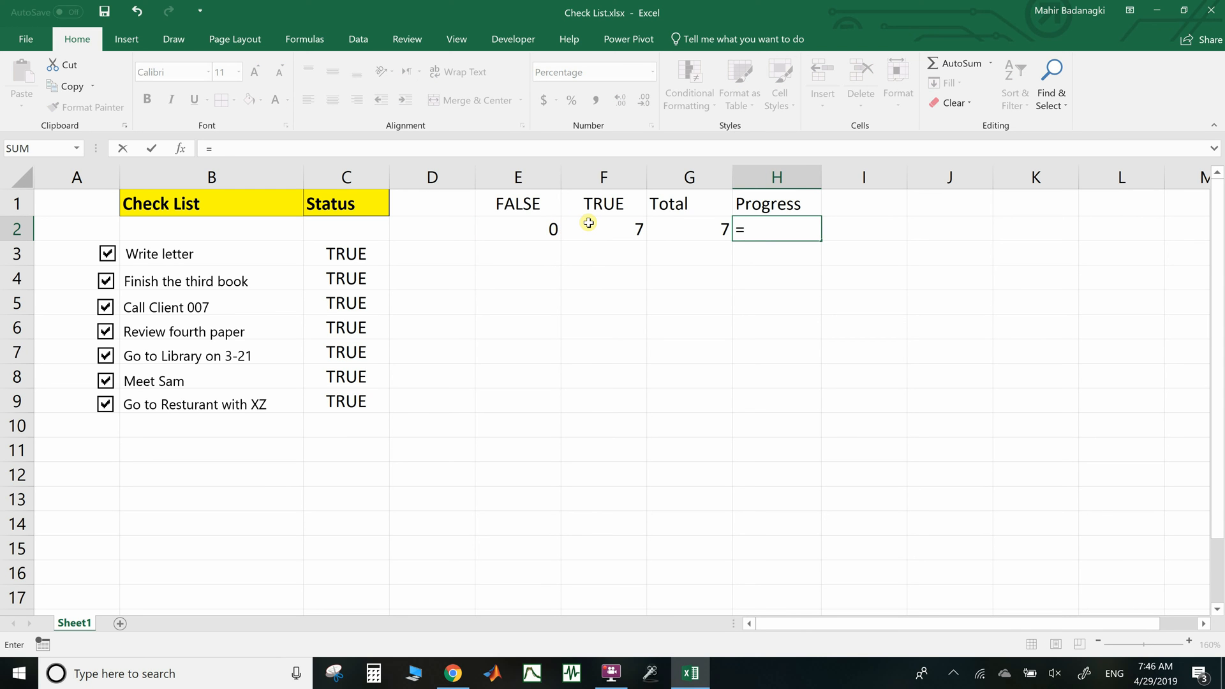
pyautogui.click(588, 224)
pyautogui.write('/')
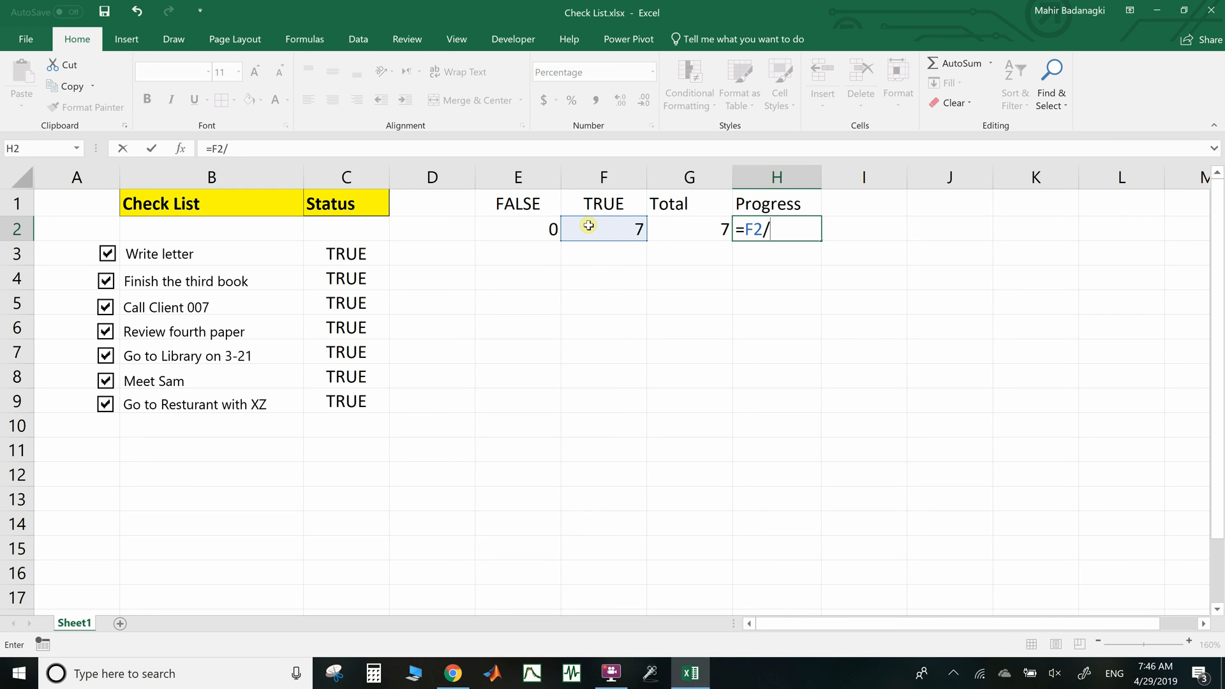
pyautogui.click(681, 237)
pyautogui.press('Return')
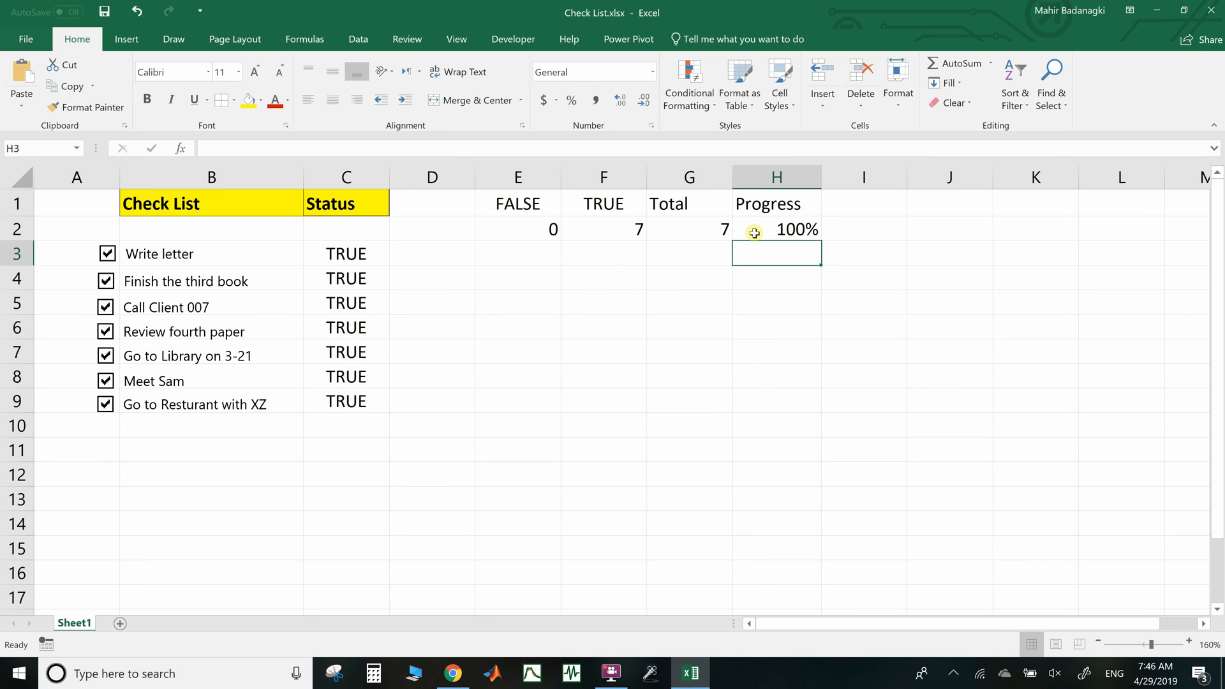
pyautogui.click(775, 212)
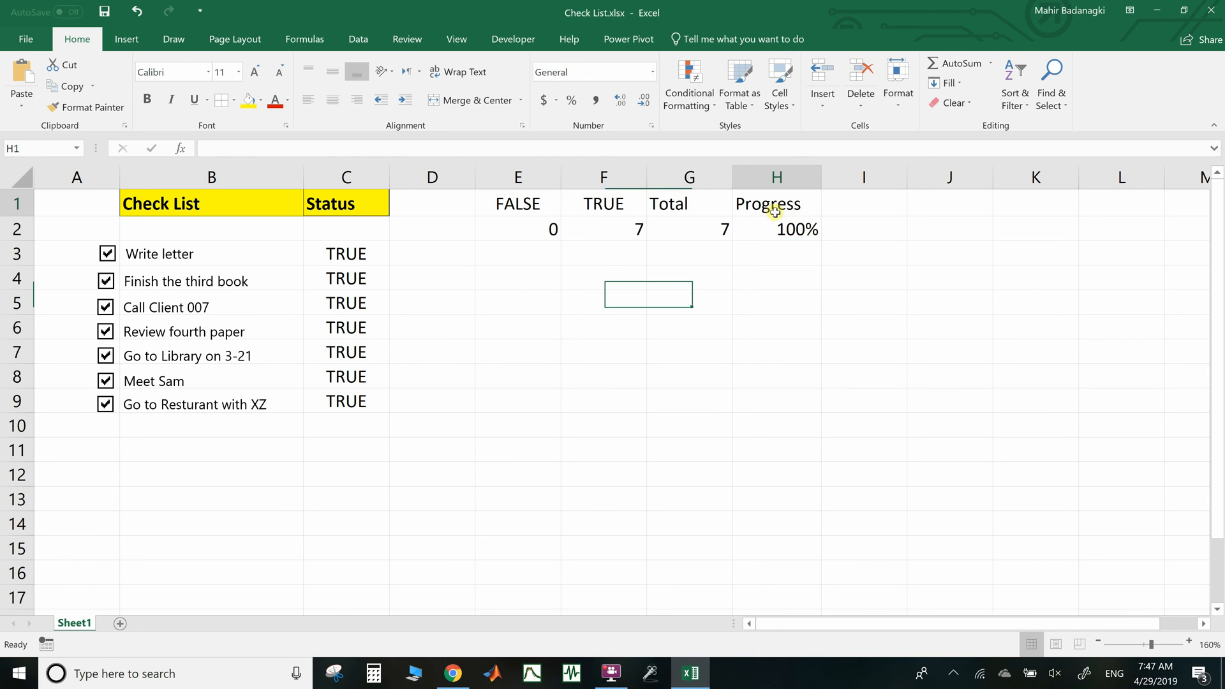
# Insert a clustered bar chart of the Progress value and place it beside the checklist, below the tallies
pyautogui.moveTo(774, 211); pyautogui.dragTo(781, 246)
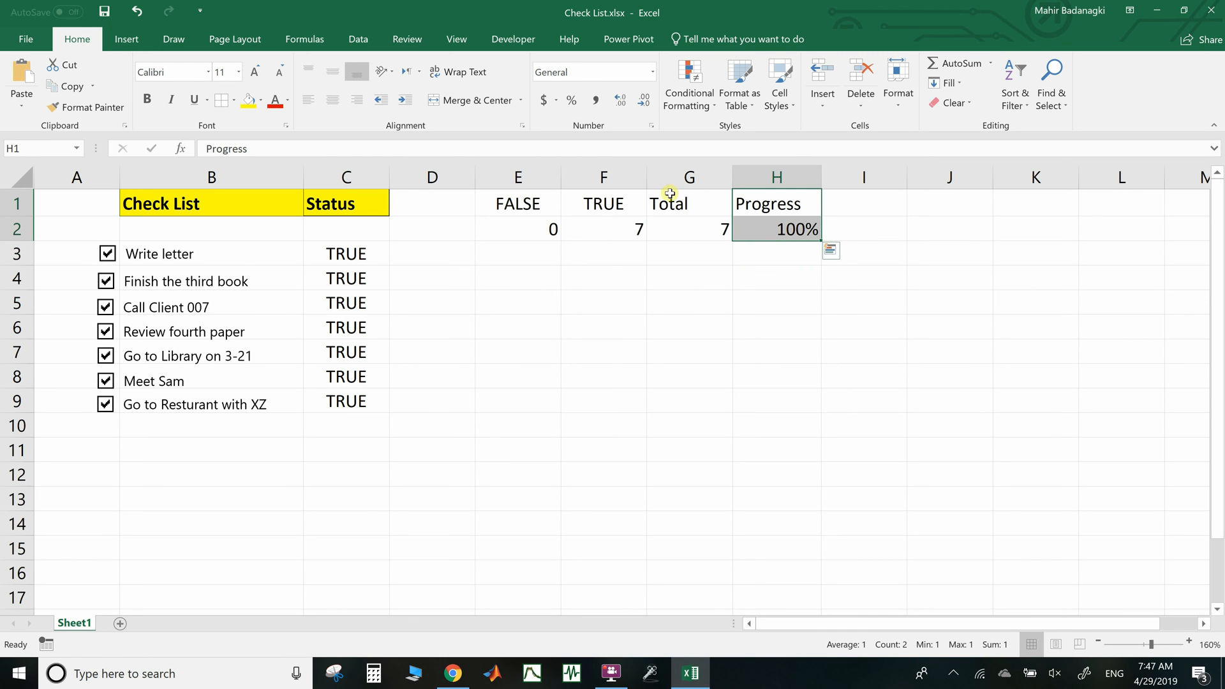
pyautogui.click(131, 40)
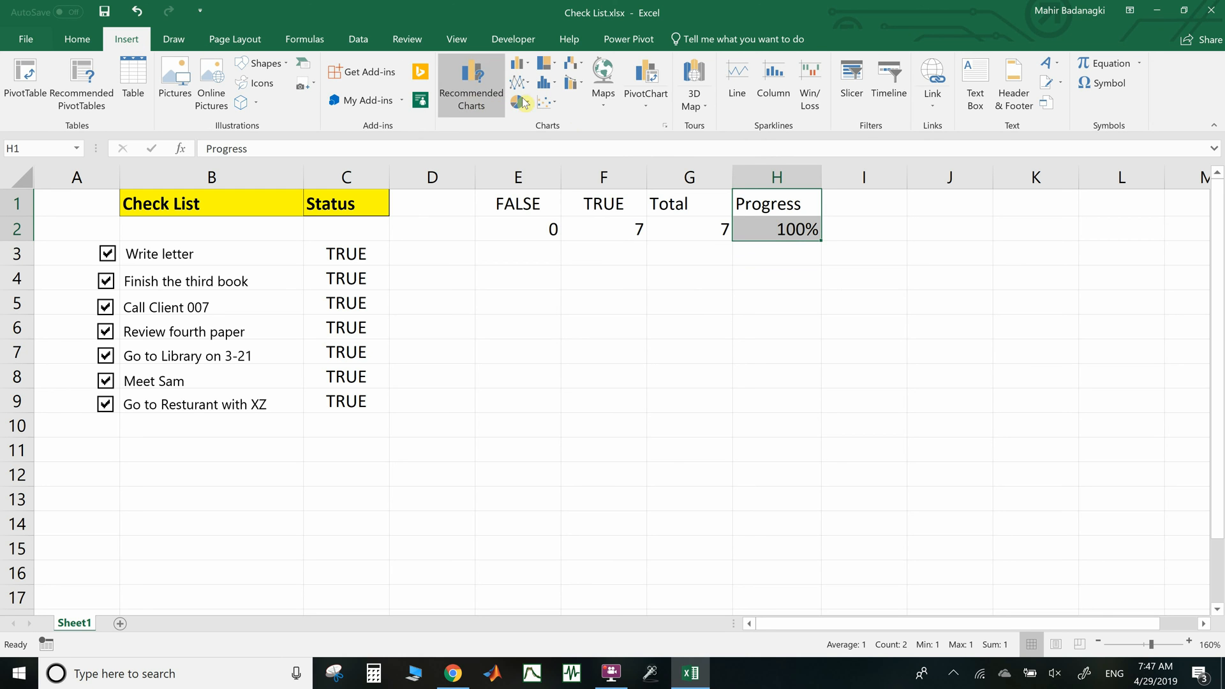
pyautogui.click(518, 64)
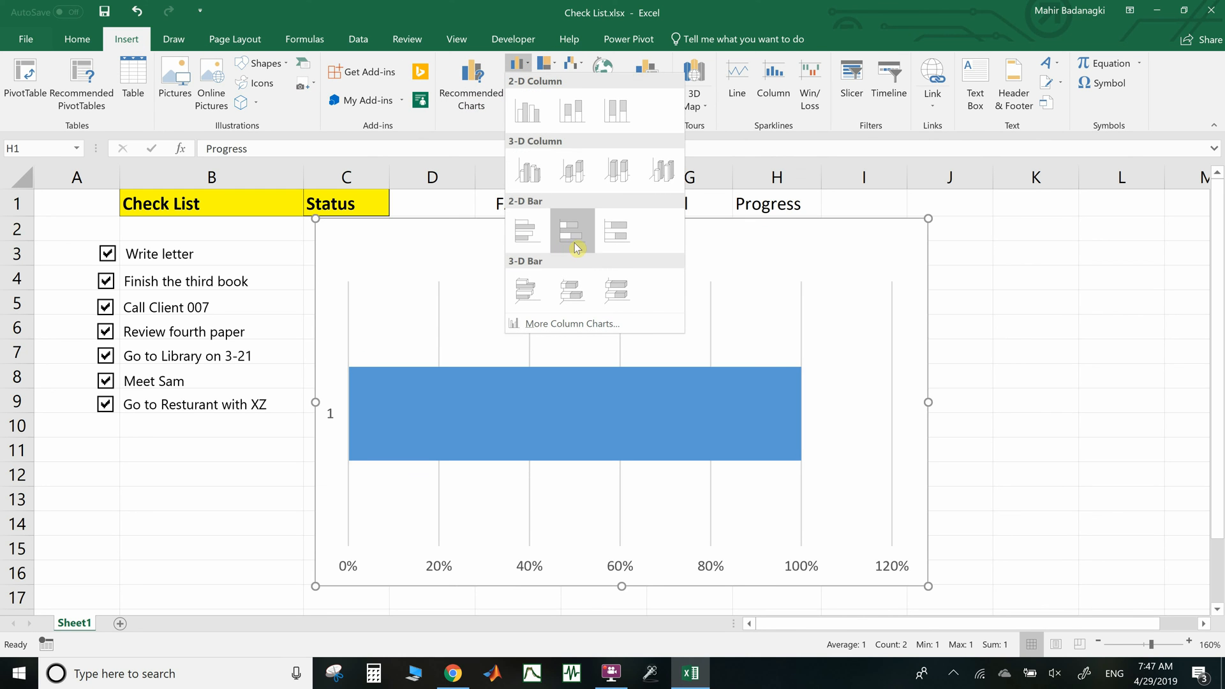
pyautogui.click(527, 240)
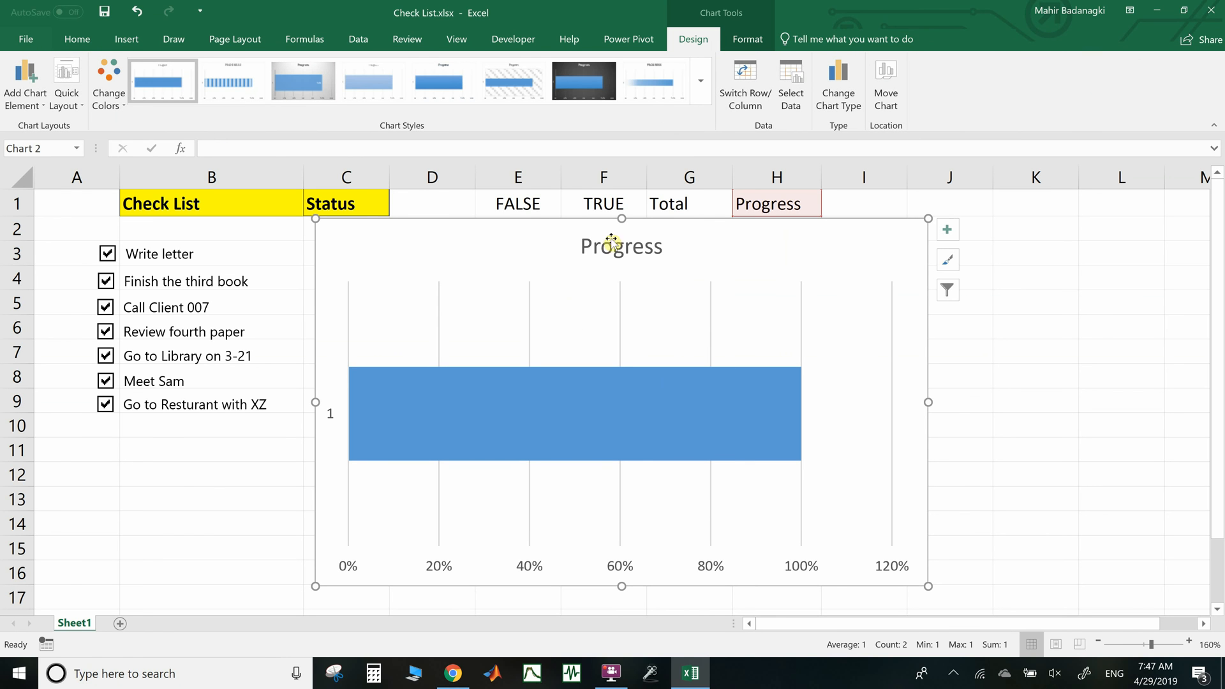
pyautogui.moveTo(622, 249); pyautogui.dragTo(621, 391)
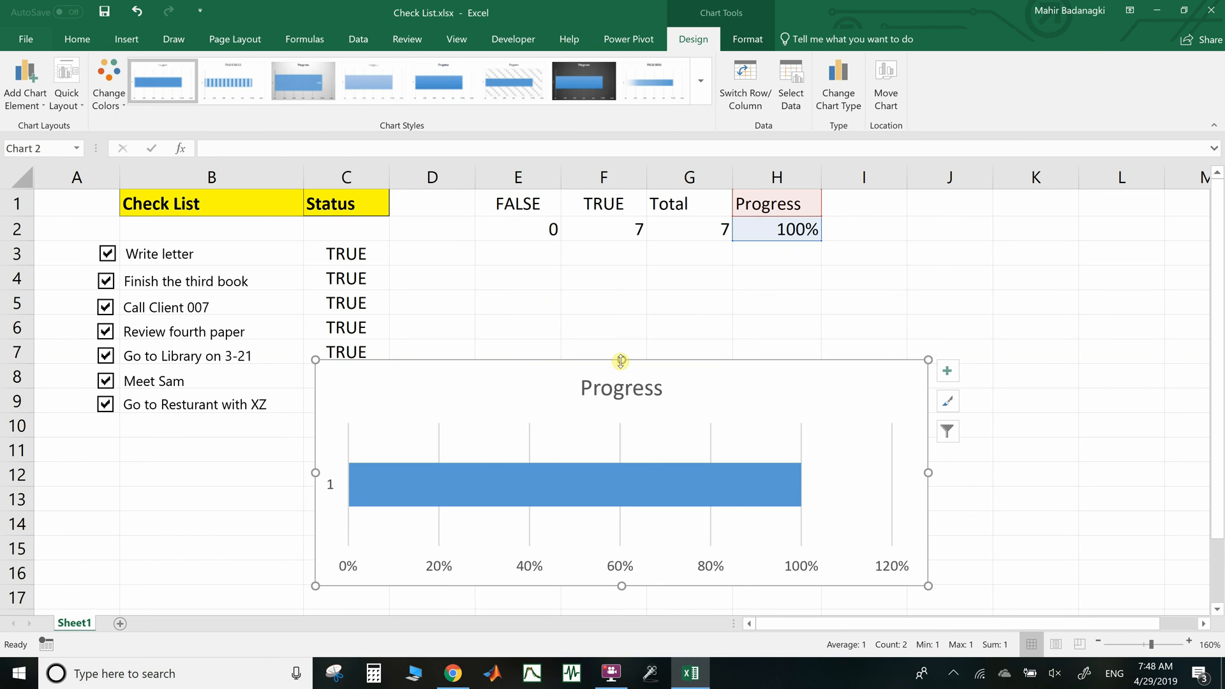
pyautogui.moveTo(483, 387); pyautogui.dragTo(603, 309)
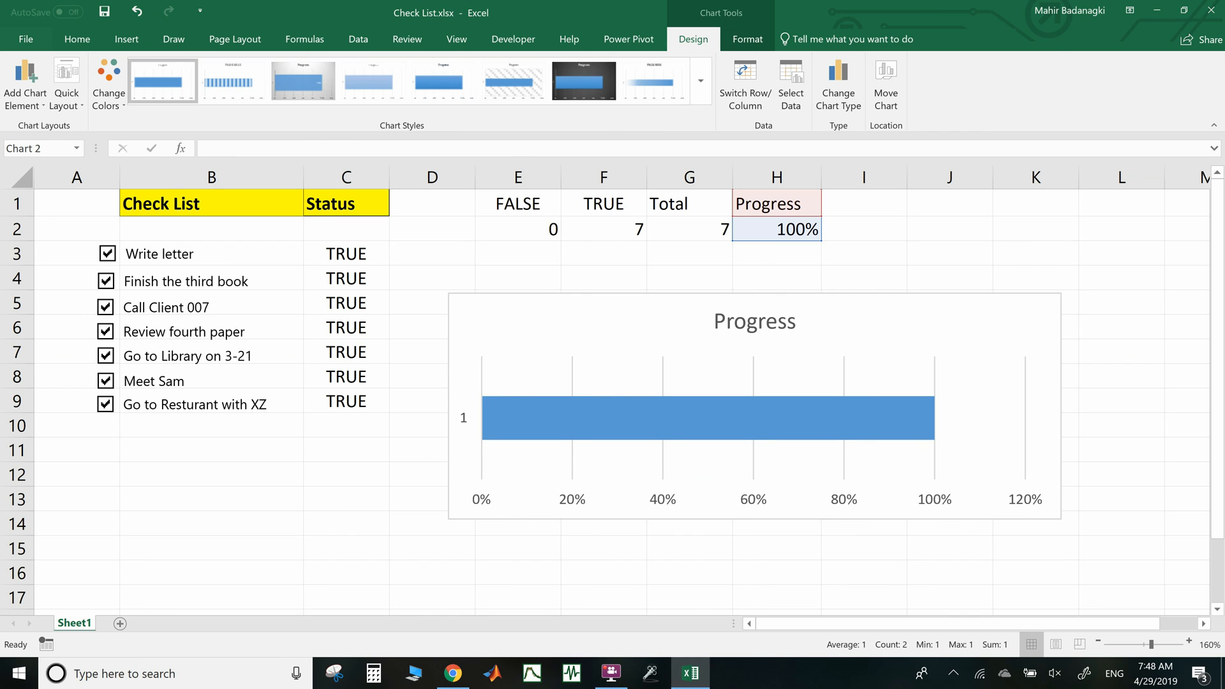
# Give the horizontal axis a solid black line and shift the chart left toward the checklist
pyautogui.rightClick(845, 503)
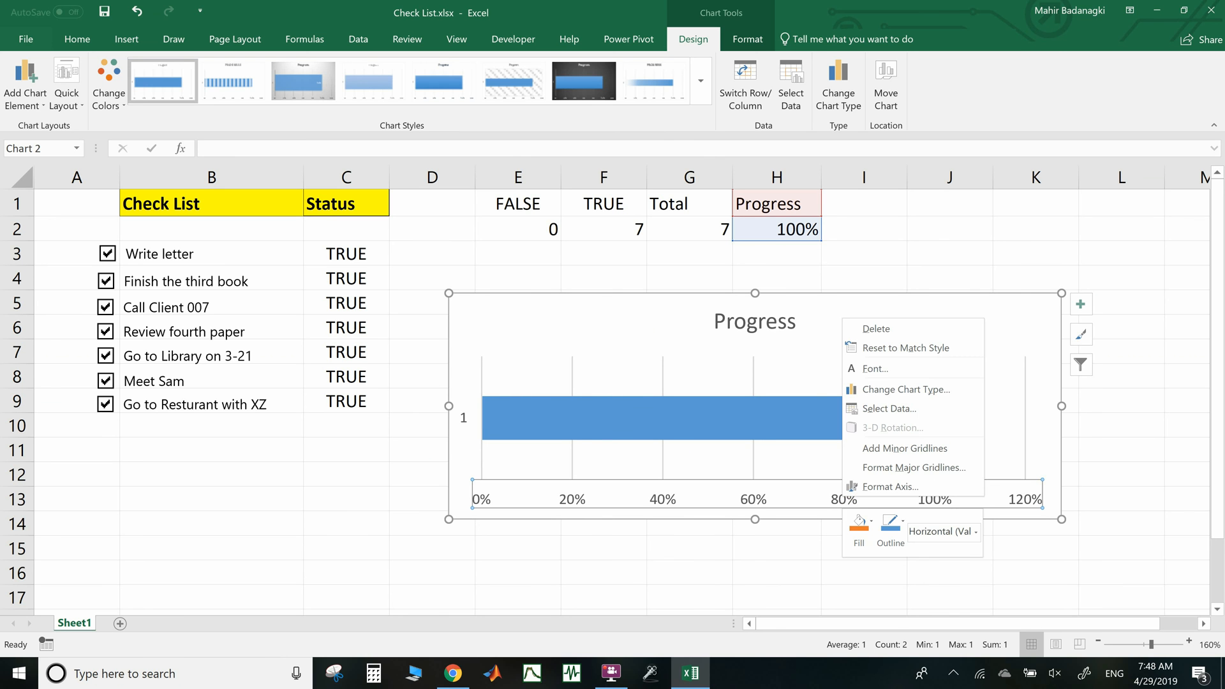
pyautogui.click(866, 488)
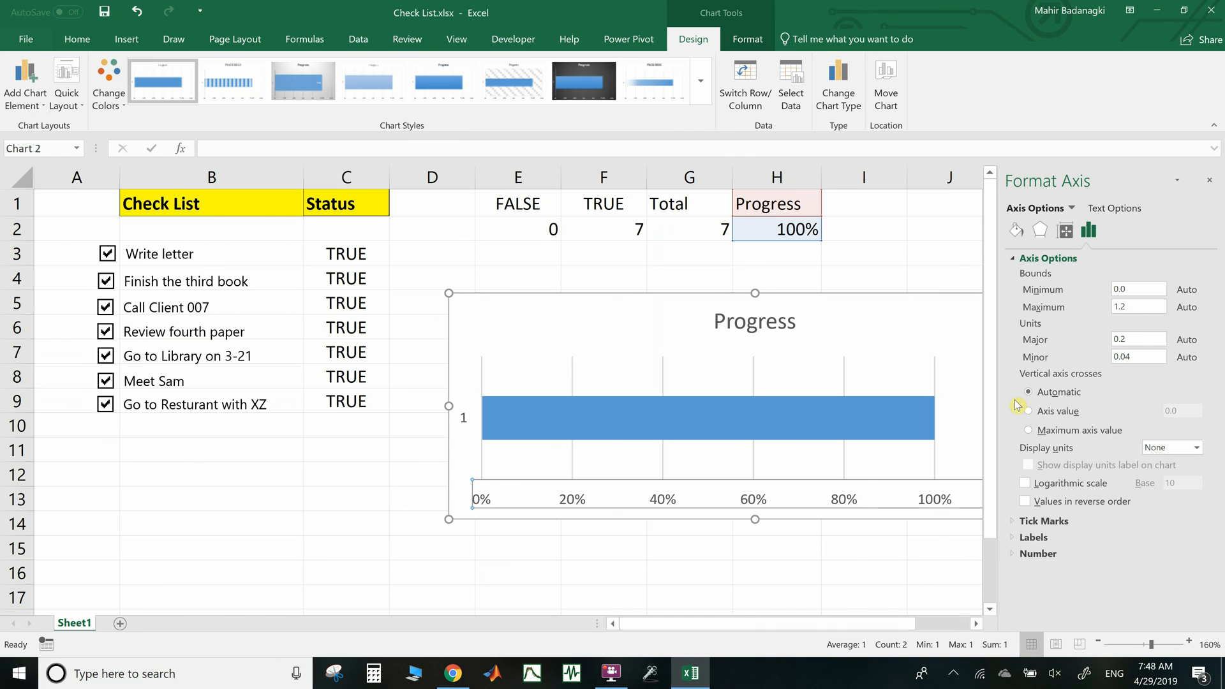
pyautogui.click(1015, 229)
pyautogui.click(1018, 275)
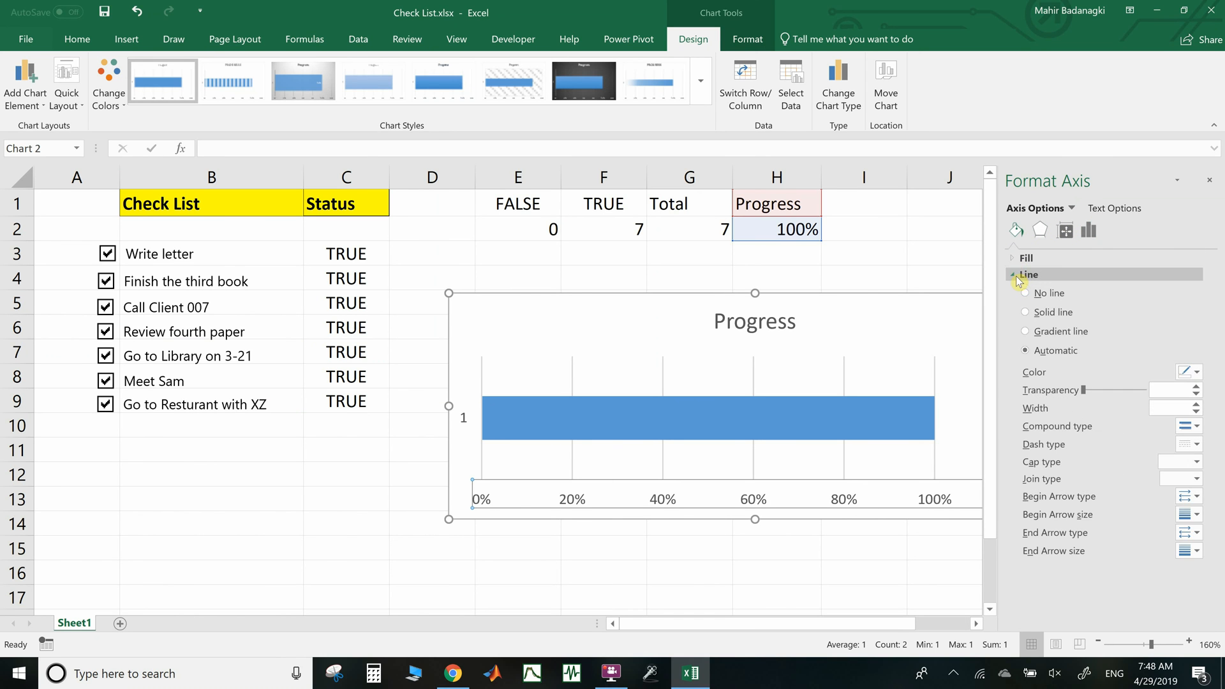
pyautogui.click(1038, 314)
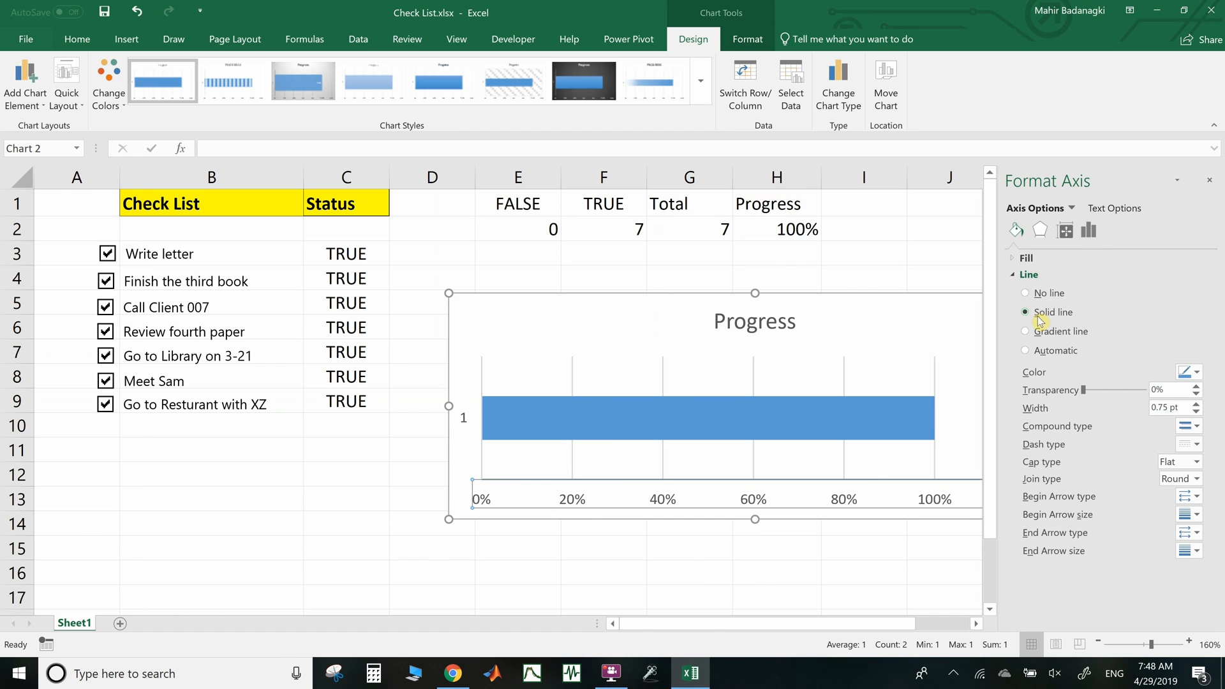
pyautogui.click(1198, 373)
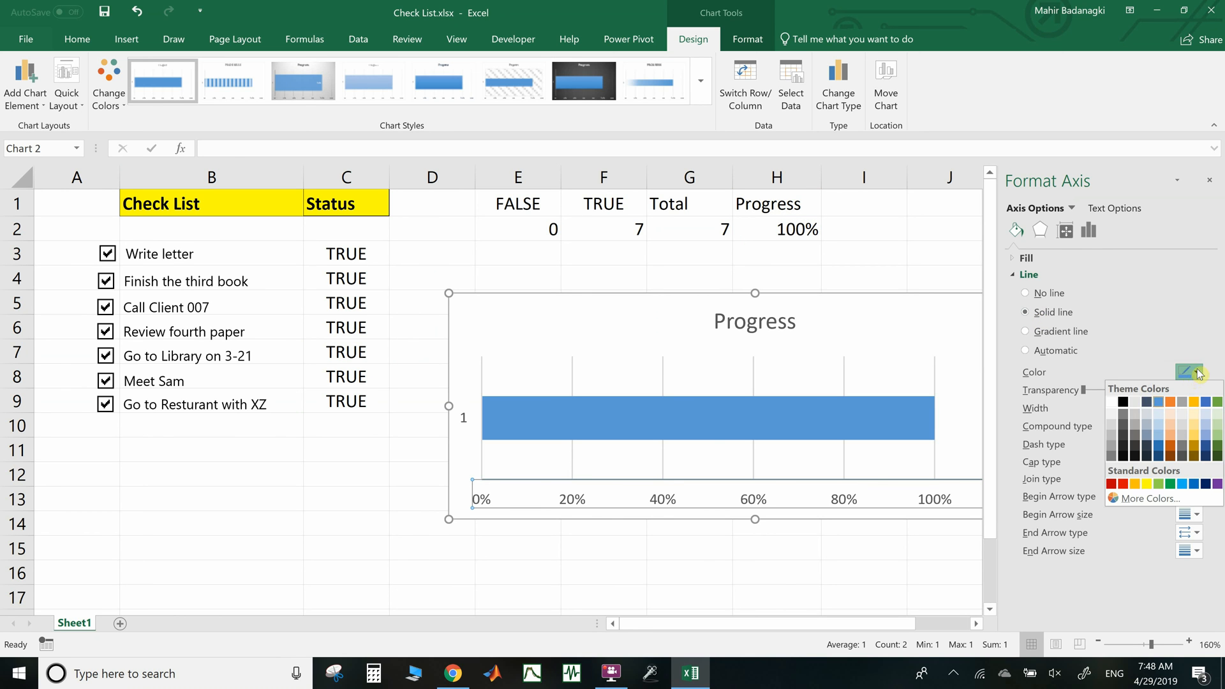
pyautogui.click(1124, 402)
pyautogui.moveTo(902, 320); pyautogui.dragTo(829, 316)
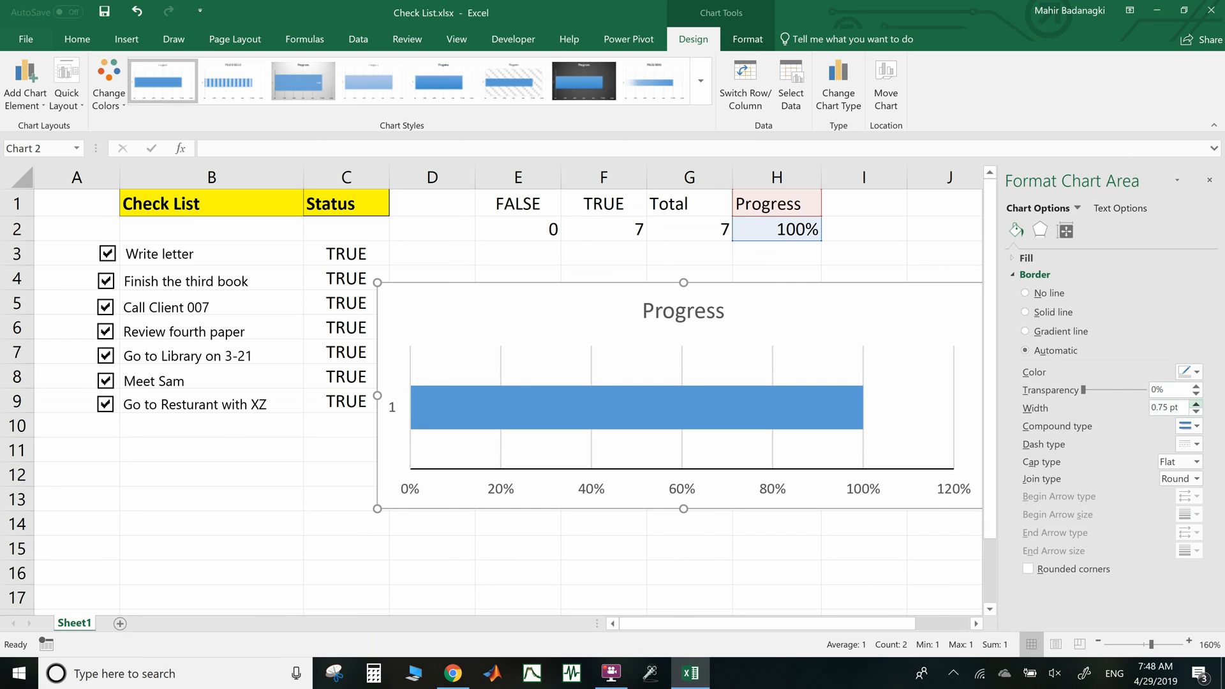
# Widen the chart border to 3.75 pt
pyautogui.click(1196, 404)
pyautogui.click(1196, 403)
pyautogui.click(1196, 404)
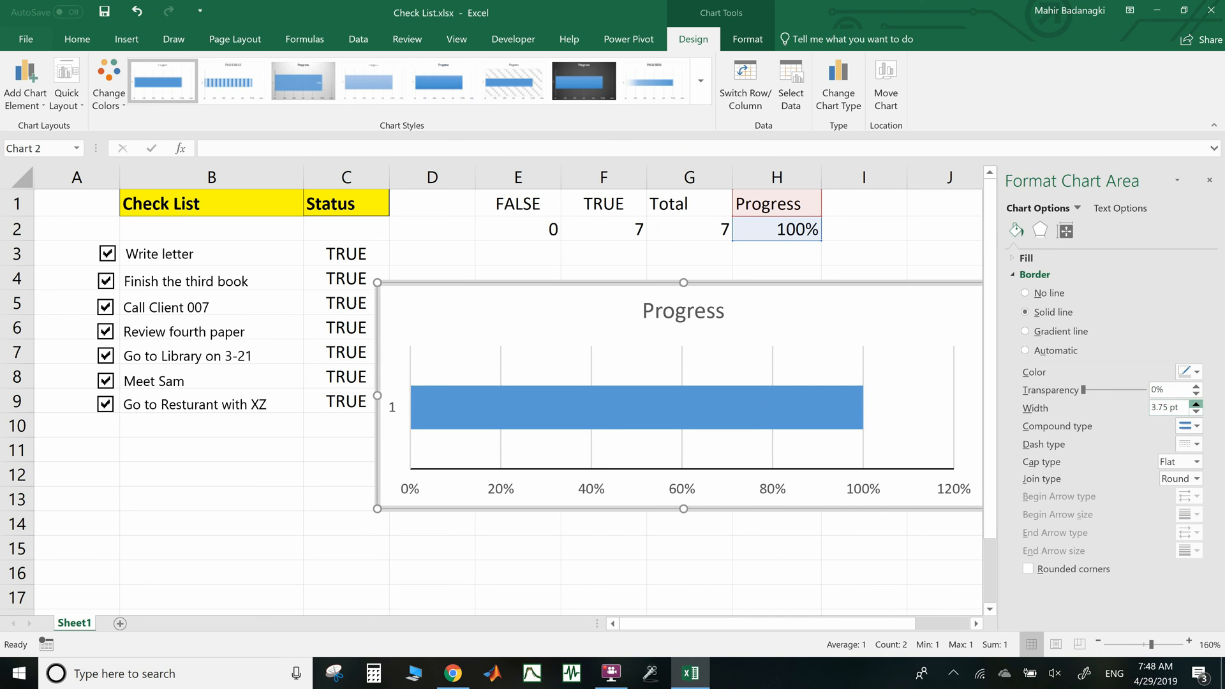
# Set the horizontal axis bounds to minimum 0 and maximum 1.0, with a 0.1 major unit
pyautogui.click(858, 490)
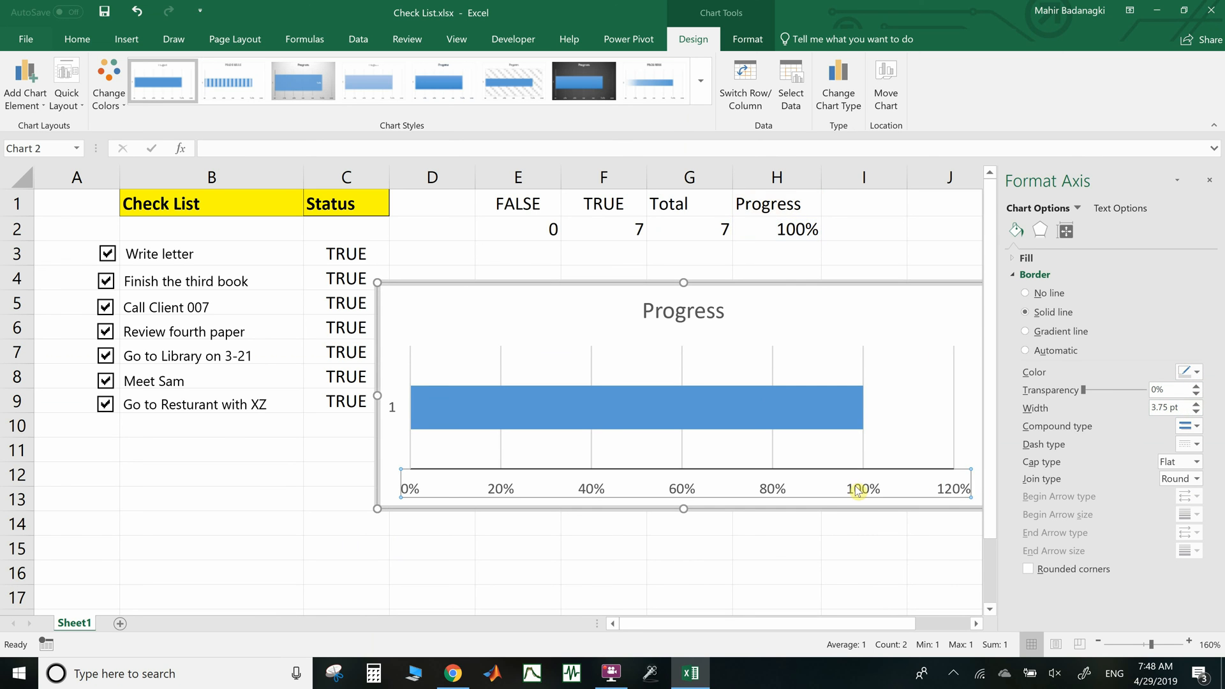
pyautogui.click(1089, 231)
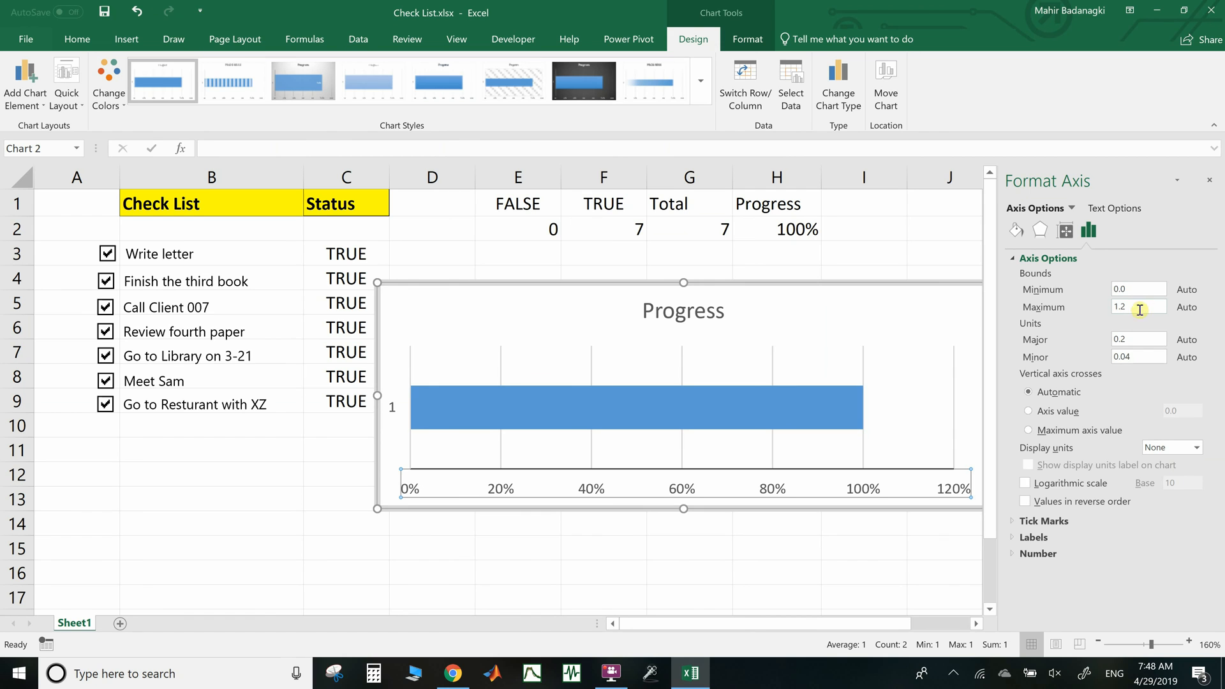
pyautogui.moveTo(1142, 306); pyautogui.dragTo(1113, 310)
pyautogui.press('Return')
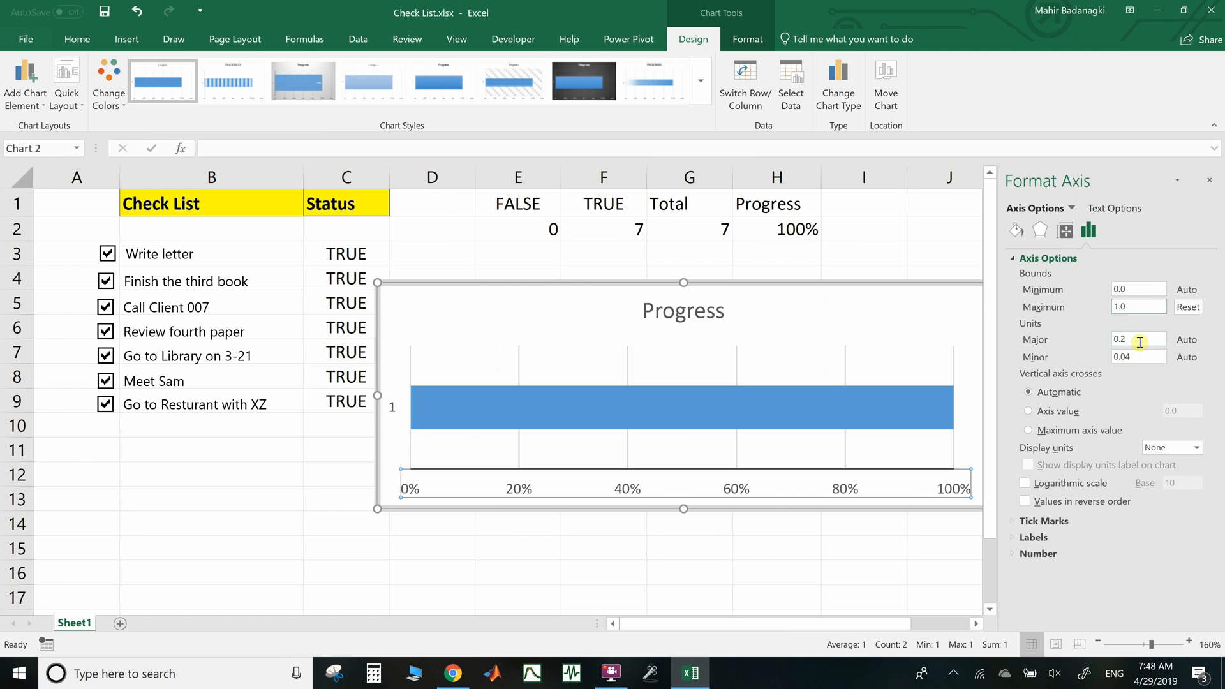
pyautogui.click(1139, 342)
pyautogui.press('BackSpace')
pyautogui.write('2')
pyautogui.press('Return')
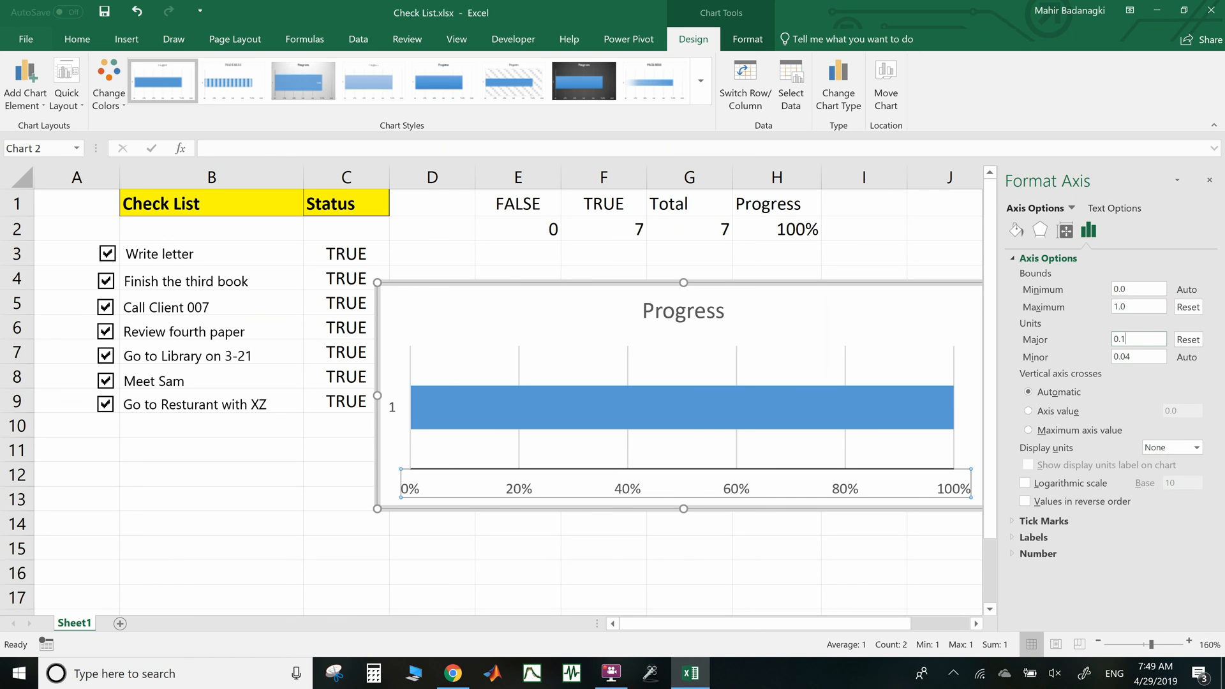
pyautogui.doubleClick(1134, 290)
pyautogui.write('0.8')
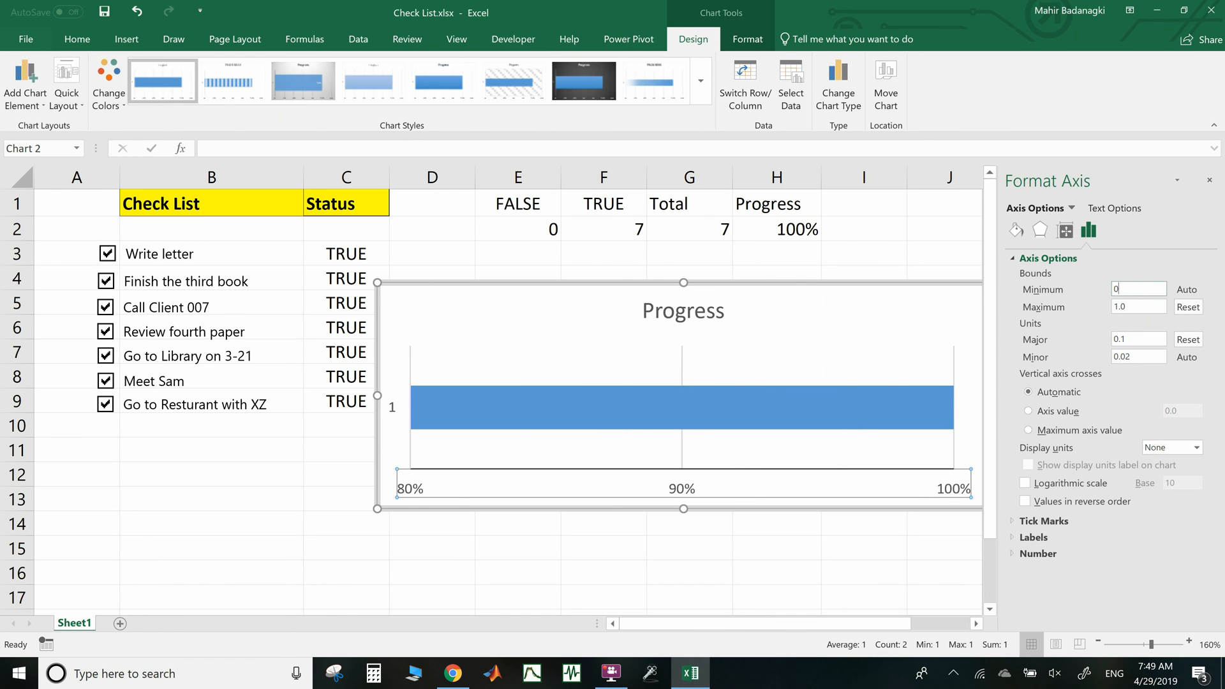
pyautogui.press('Return')
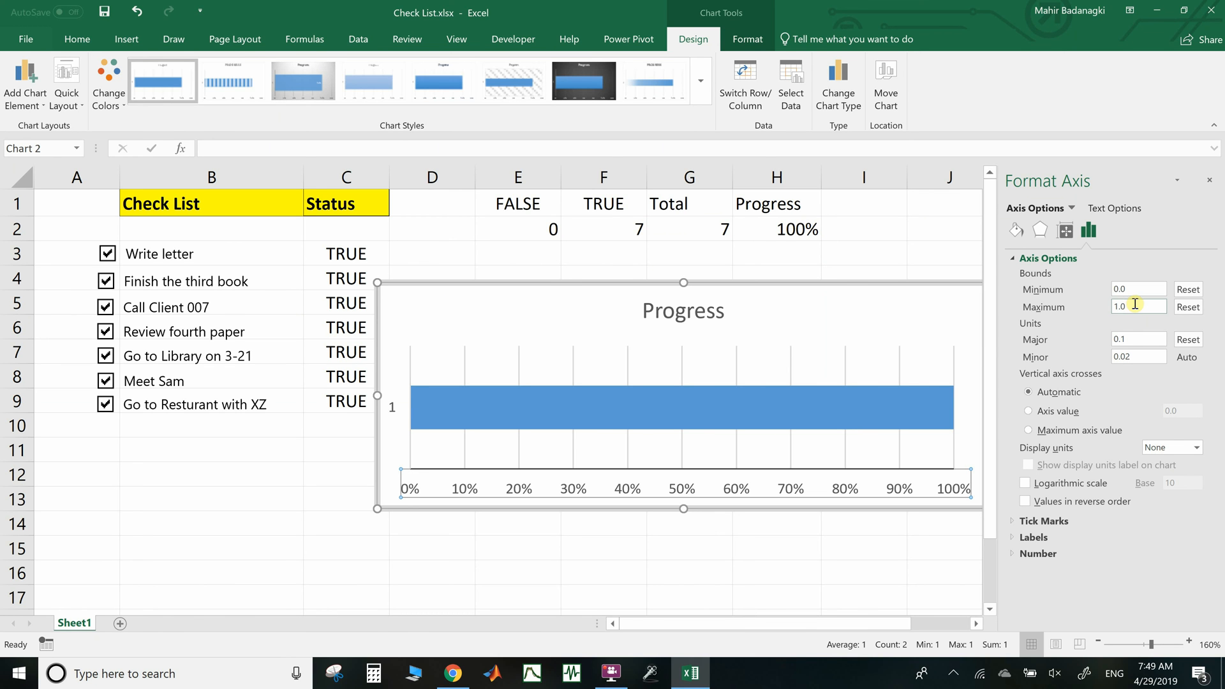
pyautogui.click(1210, 180)
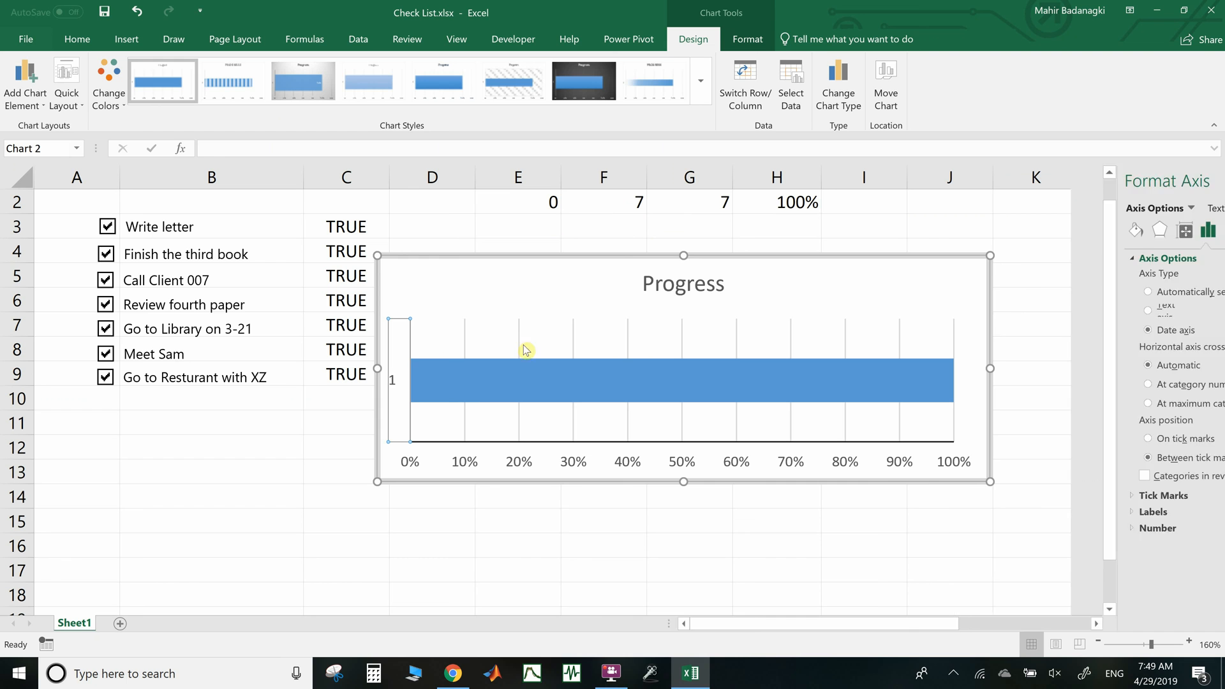
# Delete the vertical axis label and nudge the chart slightly right and down
pyautogui.press('Delete')
pyautogui.click(395, 385)
pyautogui.press('Delete')
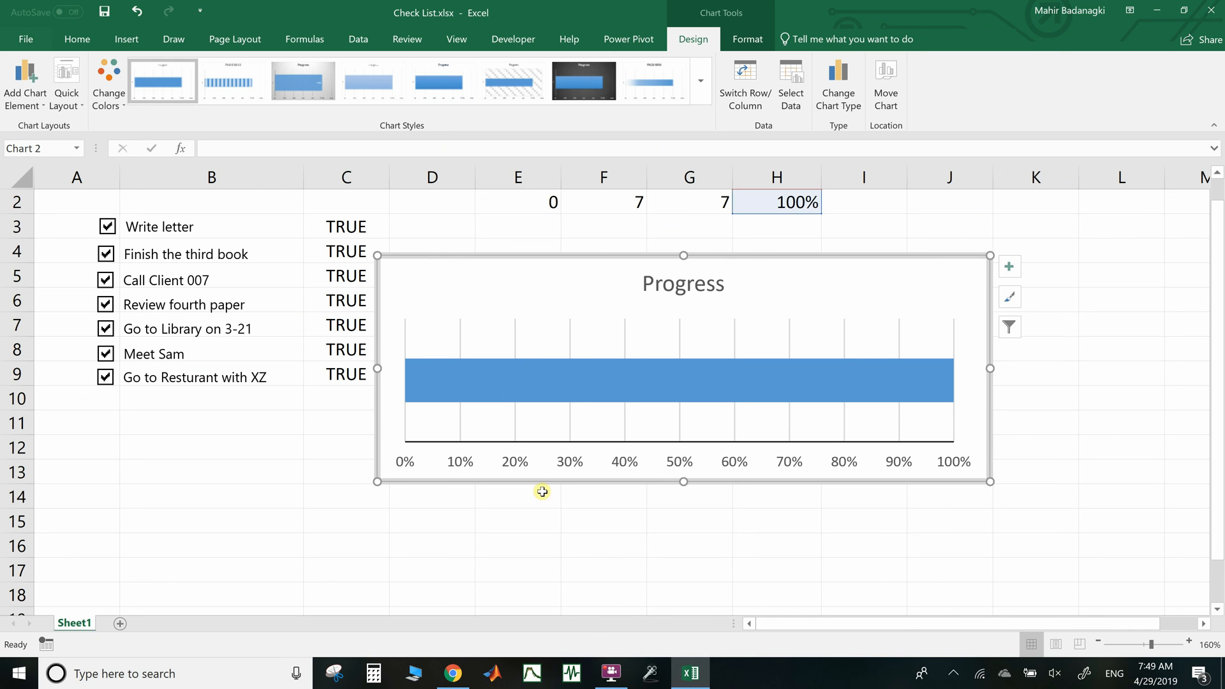
pyautogui.moveTo(768, 276); pyautogui.dragTo(803, 320)
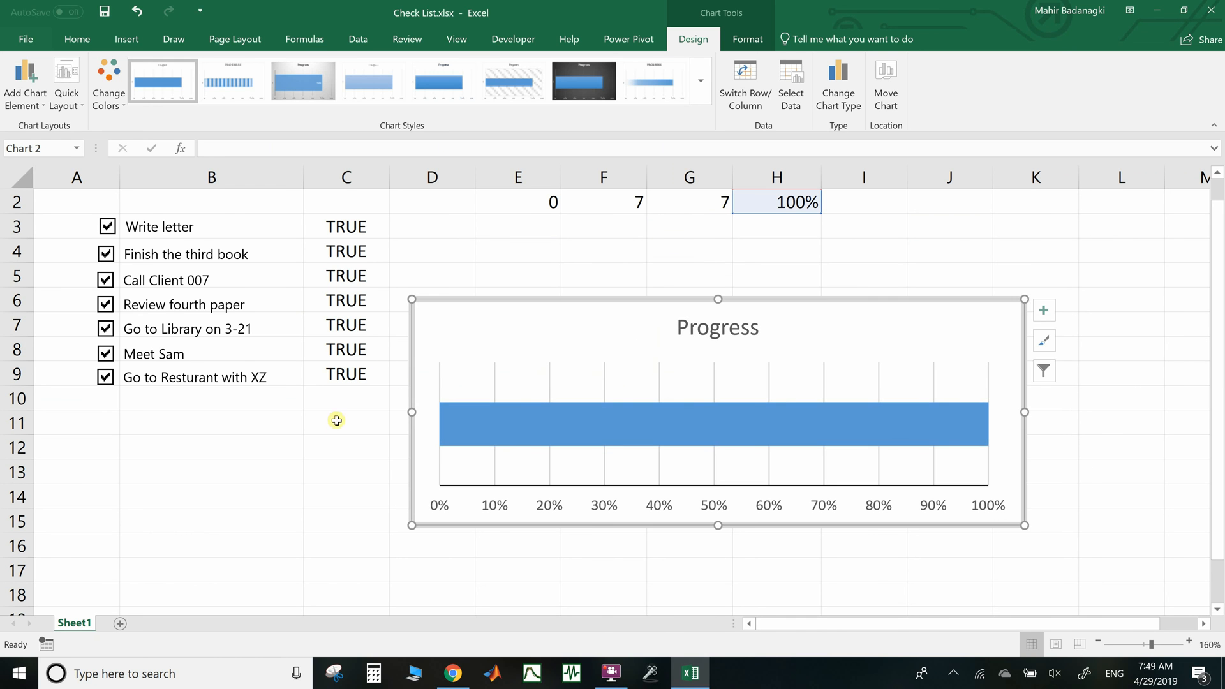
# Untick Call Client 007, Review fourth paper and Go to Library on 3-21 to test the chart
pyautogui.scroll(1, 337, 421)
pyautogui.click(105, 308)
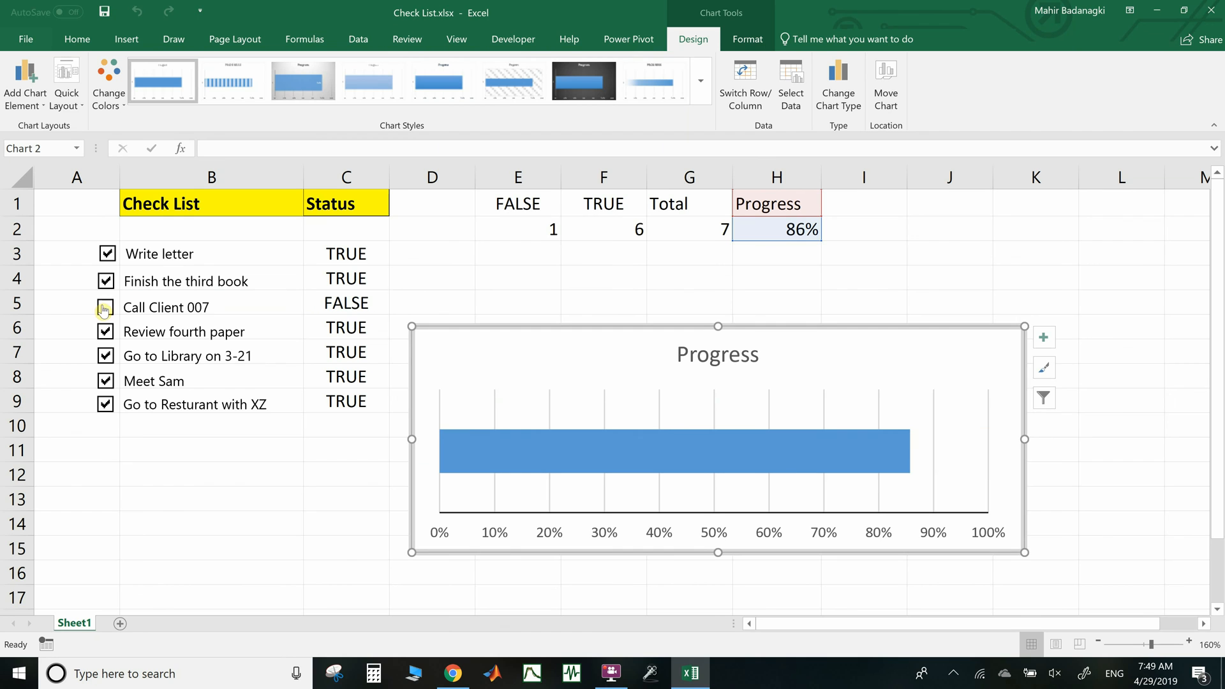
pyautogui.click(106, 332)
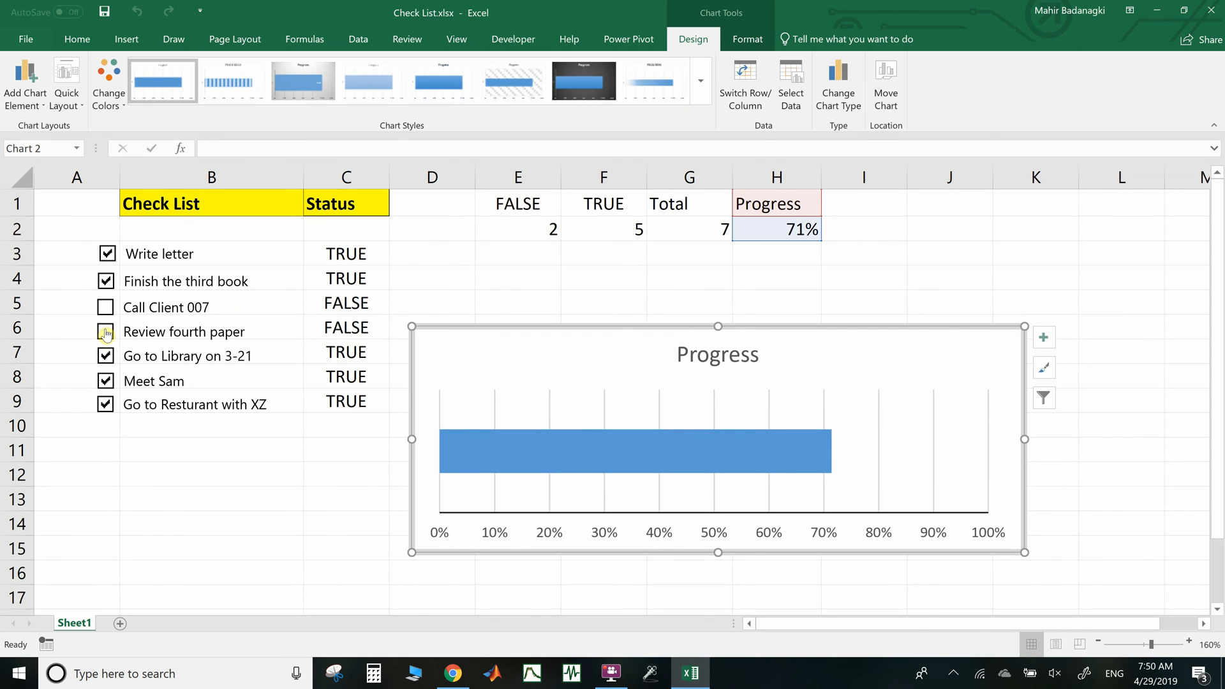
pyautogui.click(107, 359)
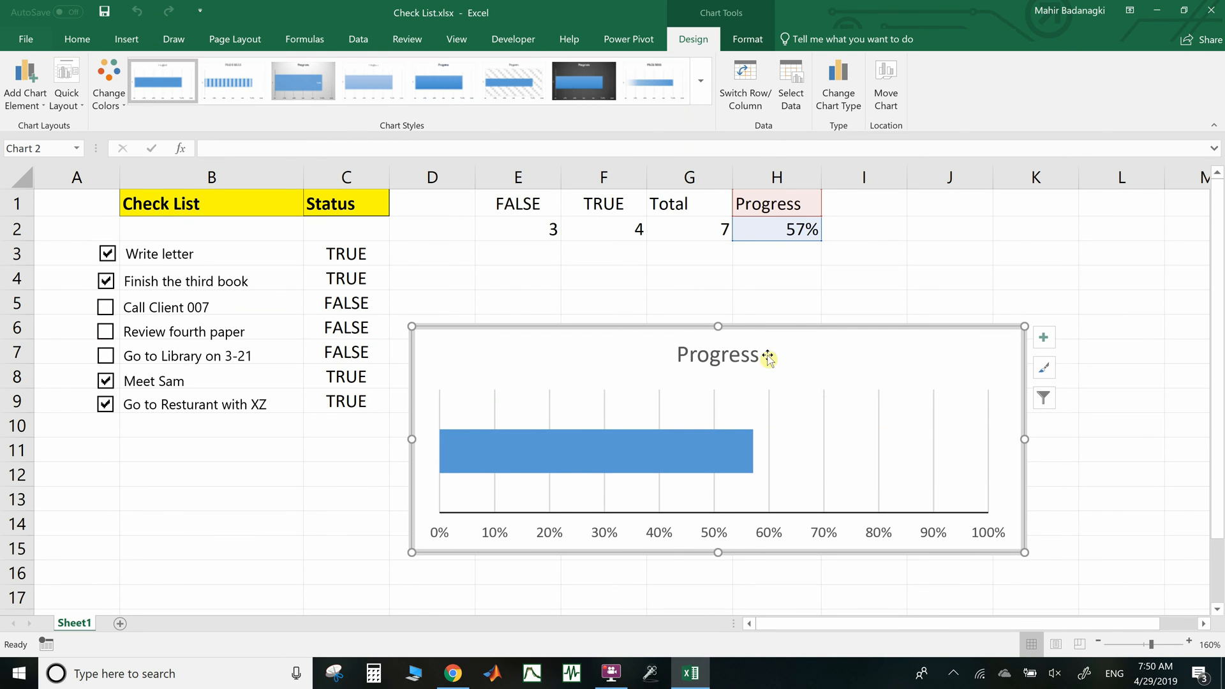
pyautogui.click(738, 356)
pyautogui.press('Escape')
pyautogui.click(971, 286)
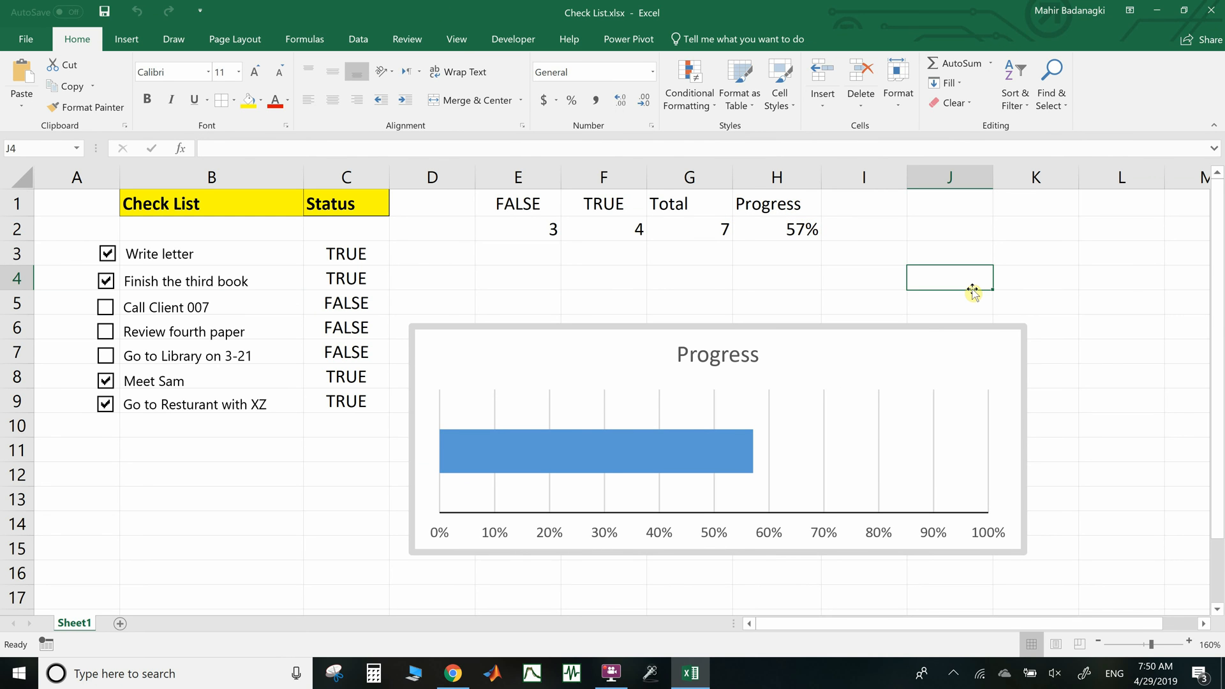
# Re-tick those three tasks, then untick Meet Sam, Go to Resturant with XZ, Finish the third book and Write letter
pyautogui.click(106, 309)
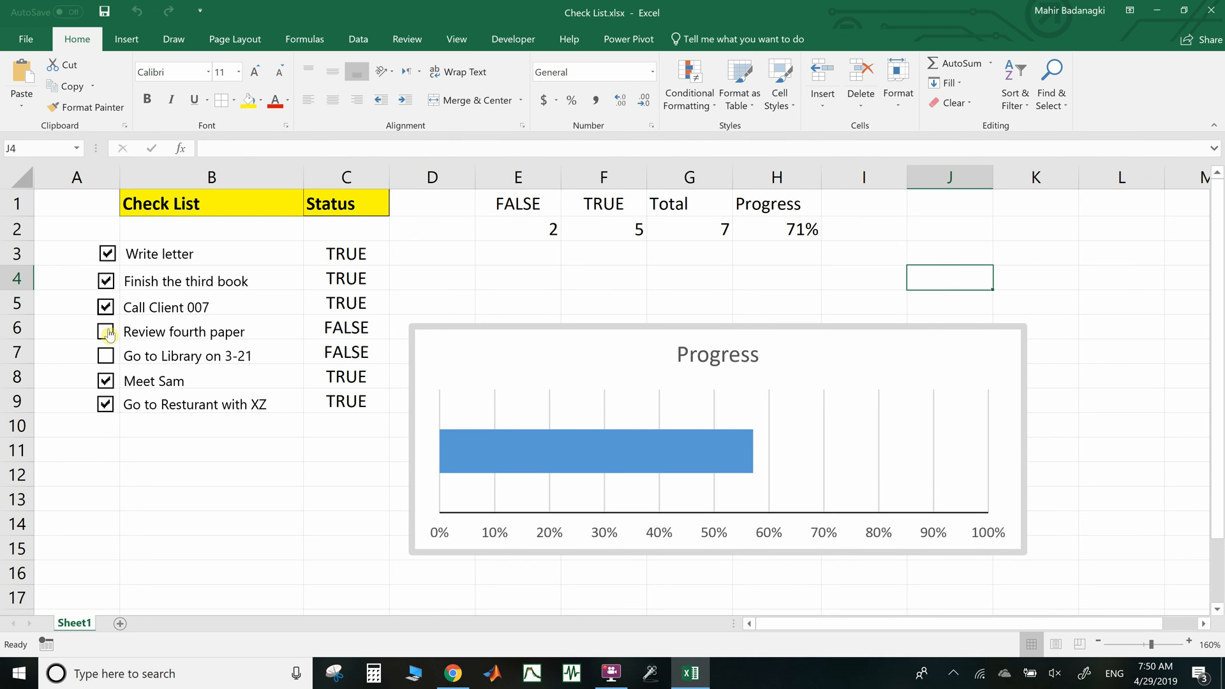
pyautogui.click(106, 332)
pyautogui.click(106, 356)
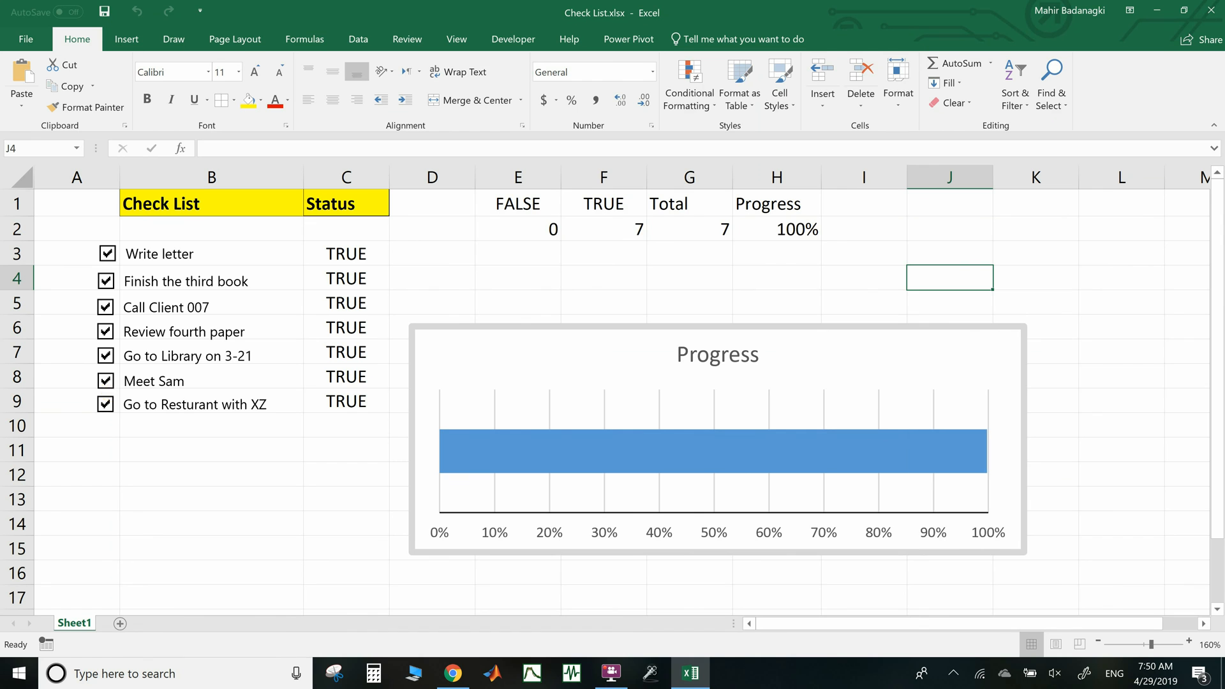
pyautogui.click(106, 381)
pyautogui.click(106, 403)
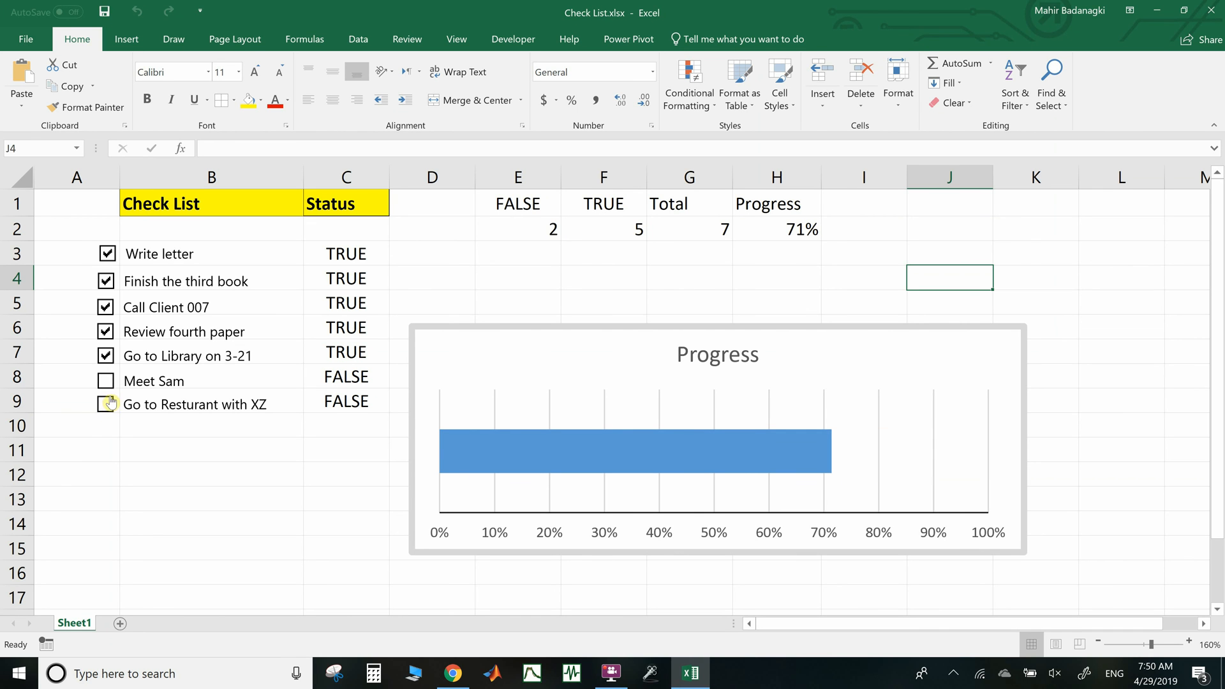
pyautogui.click(106, 280)
pyautogui.click(107, 254)
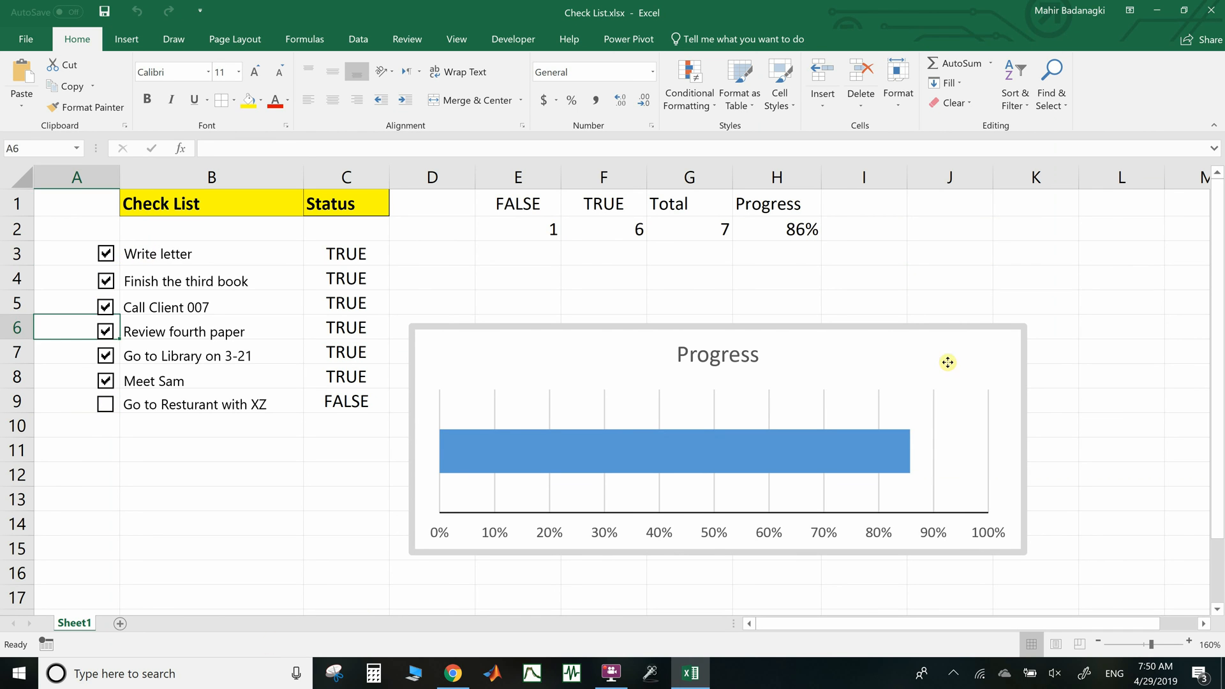
pyautogui.click(774, 369)
# Make the Progress chart title bold and red
pyautogui.click(750, 356)
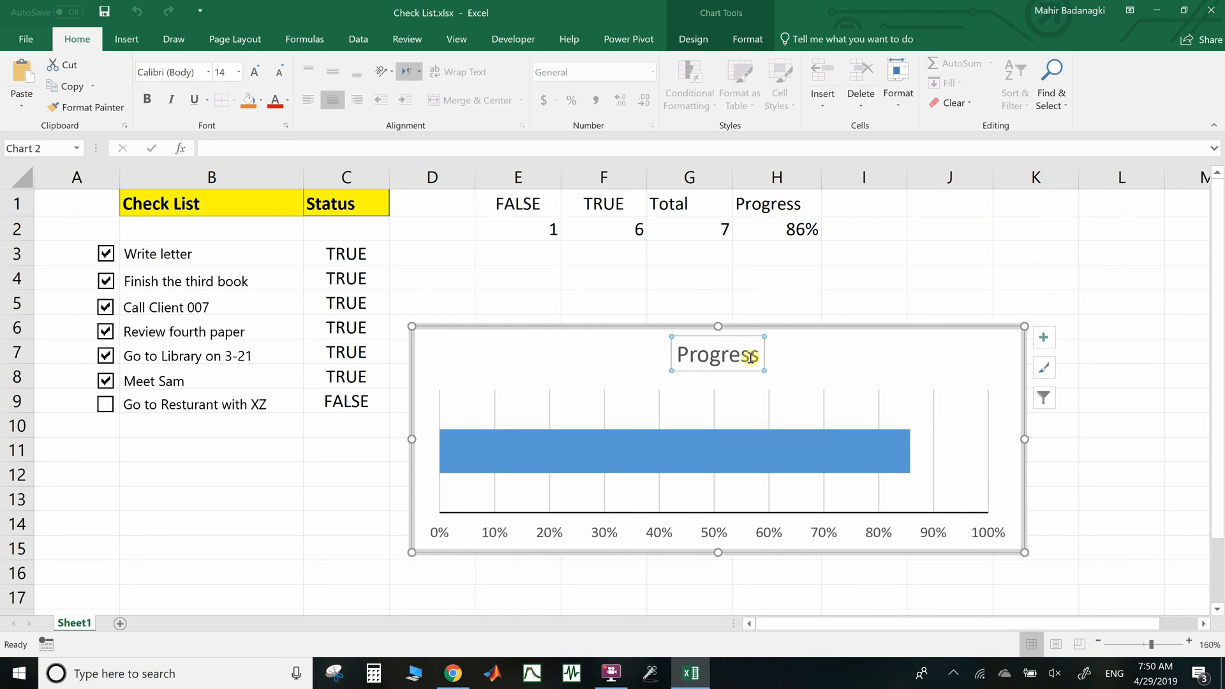
pyautogui.click(146, 99)
pyautogui.click(275, 101)
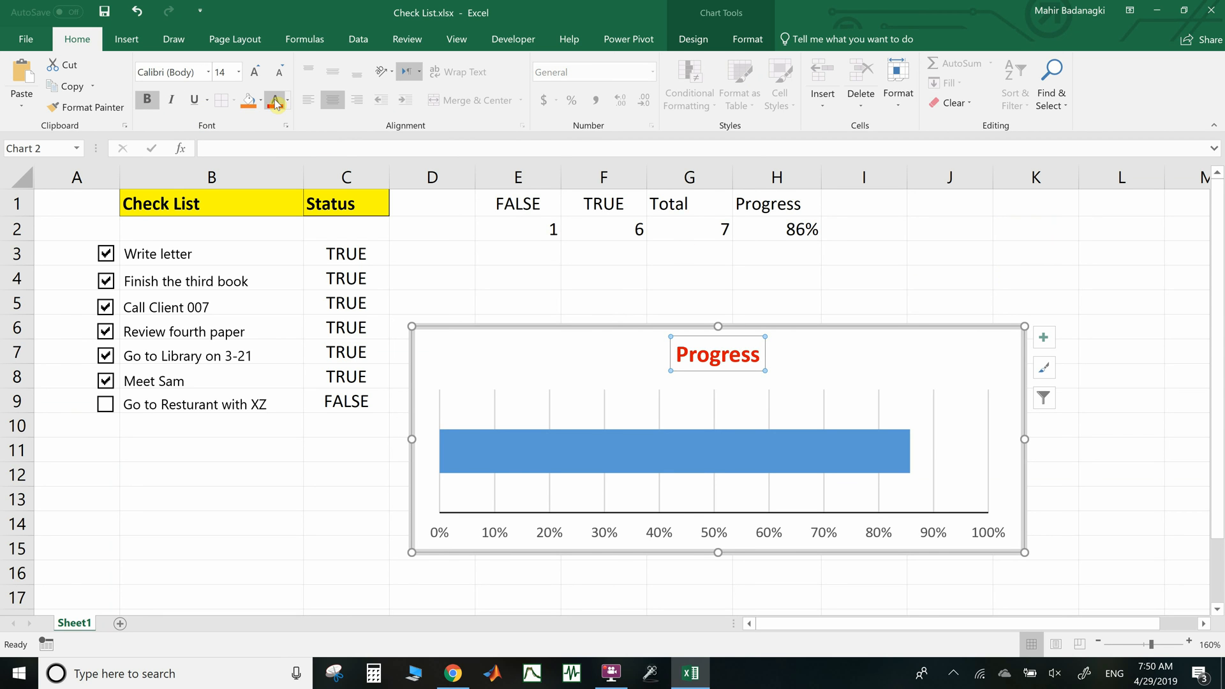
pyautogui.click(629, 296)
pyautogui.click(508, 343)
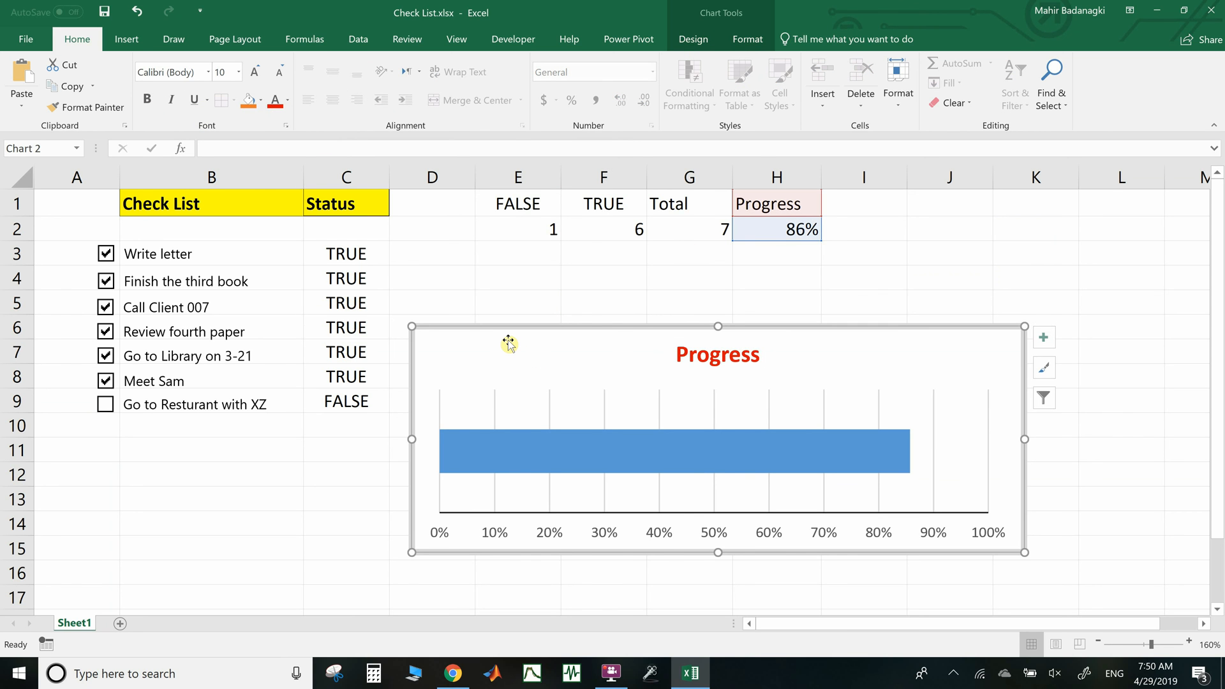
pyautogui.click(619, 447)
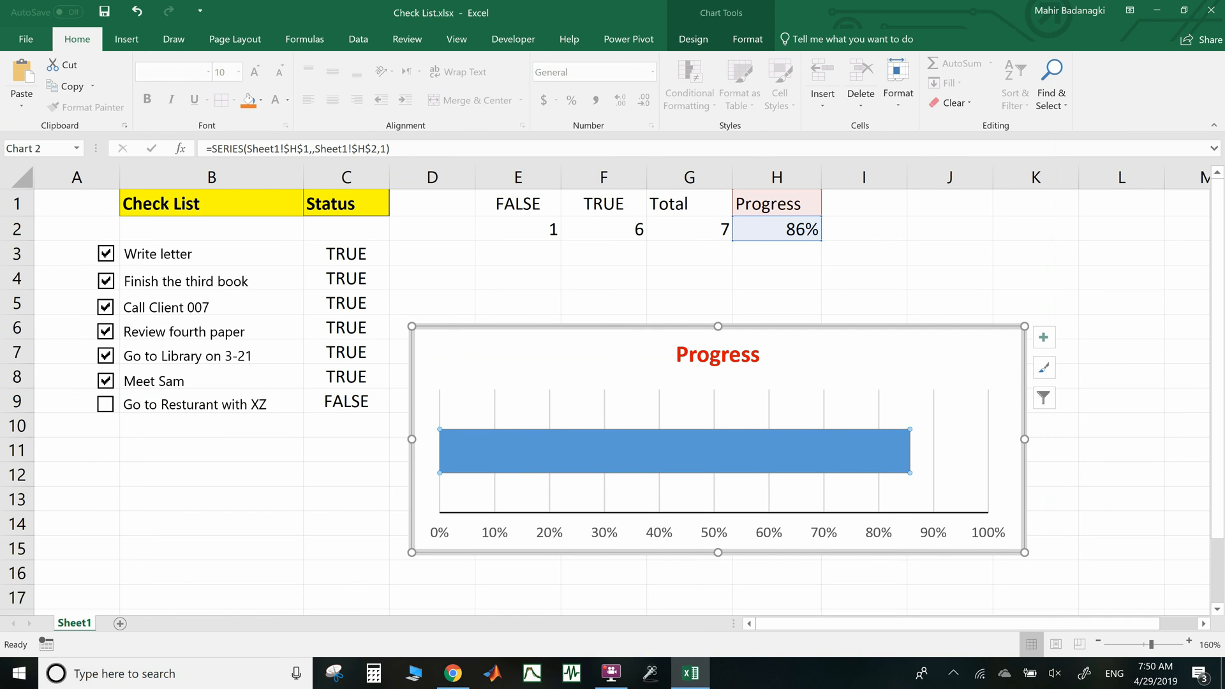
# Fill the progress bar with a fine dotted pattern
pyautogui.rightClick(612, 448)
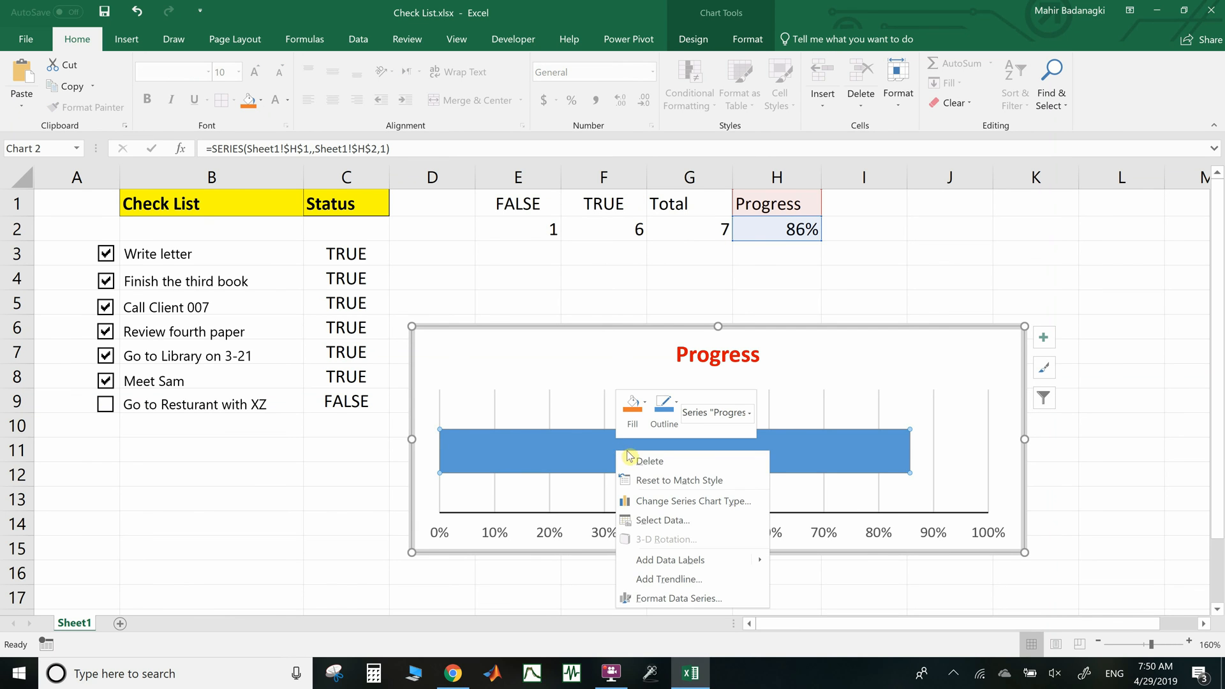
pyautogui.click(657, 599)
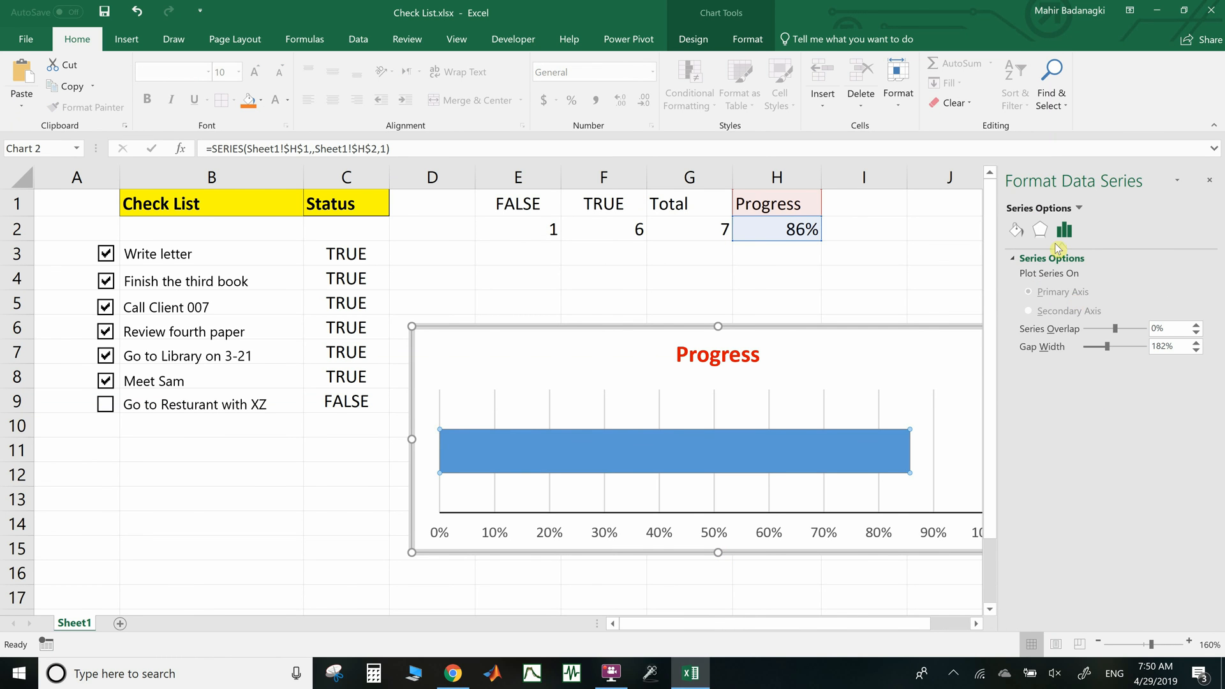
pyautogui.click(1016, 233)
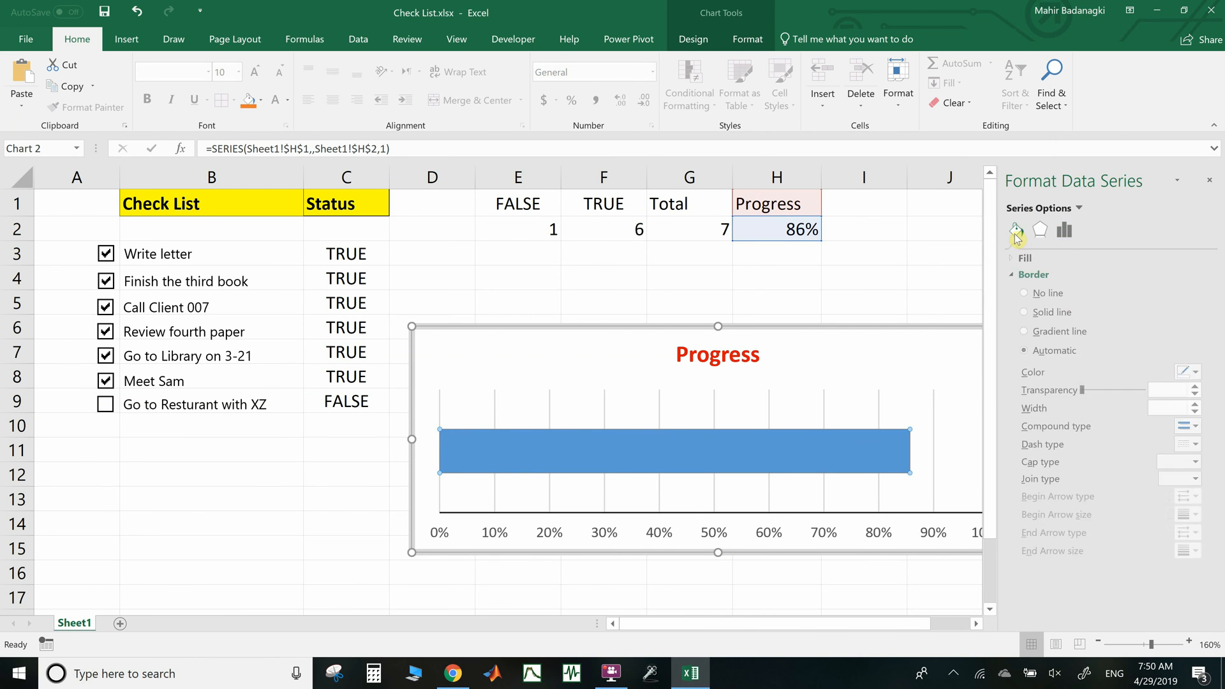
pyautogui.click(1038, 258)
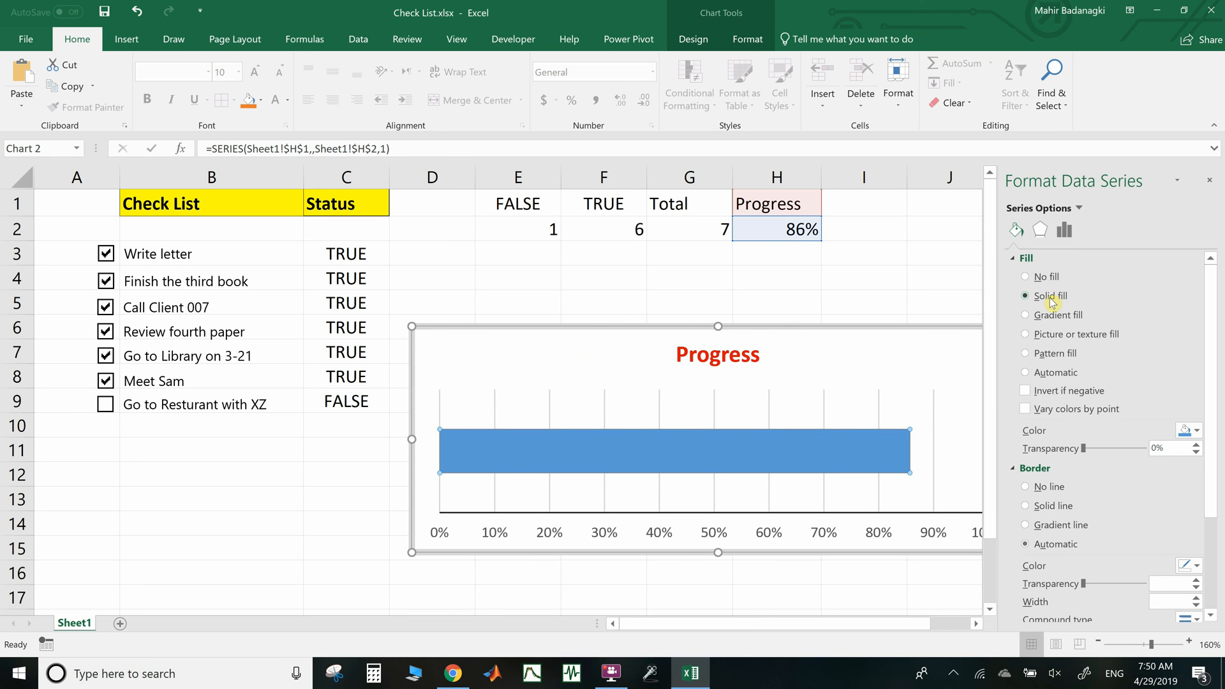
pyautogui.click(1024, 352)
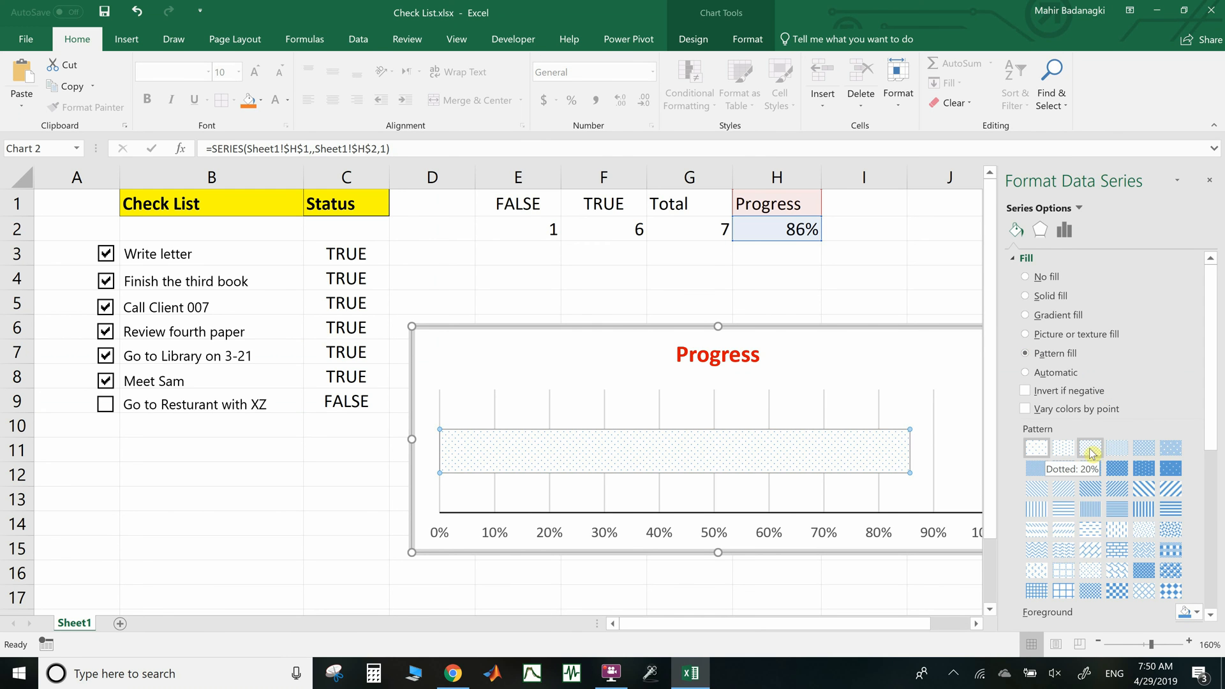
pyautogui.click(1116, 448)
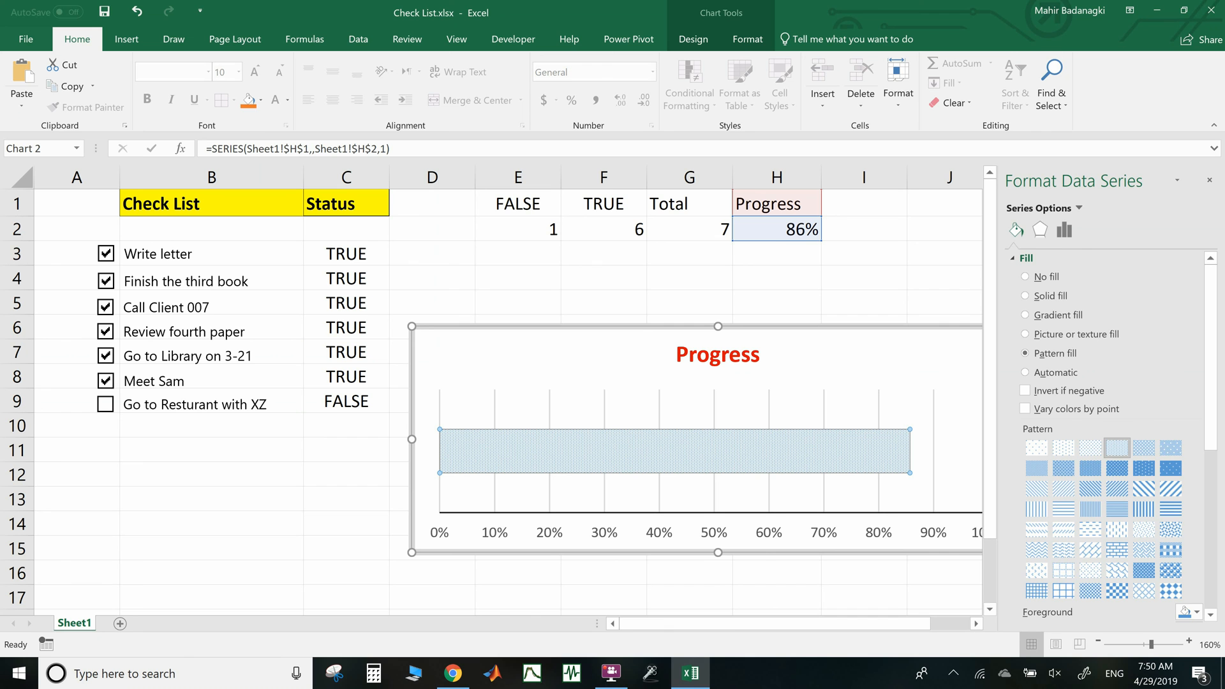
pyautogui.click(1143, 447)
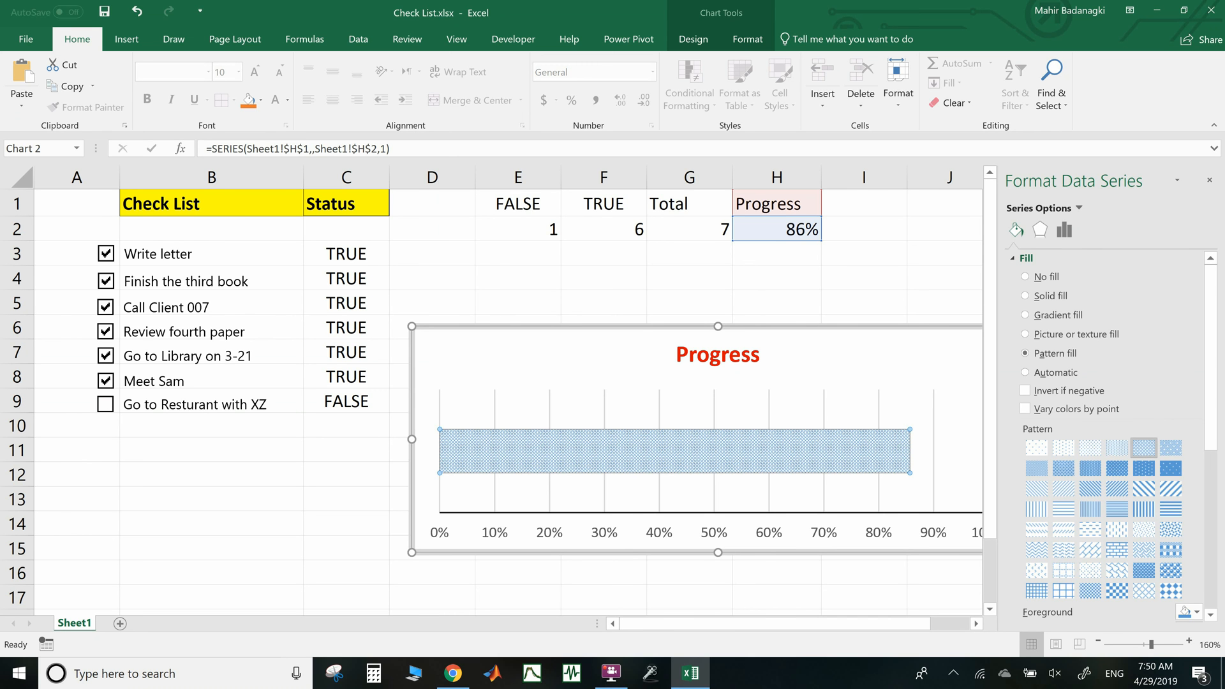
pyautogui.click(205, 476)
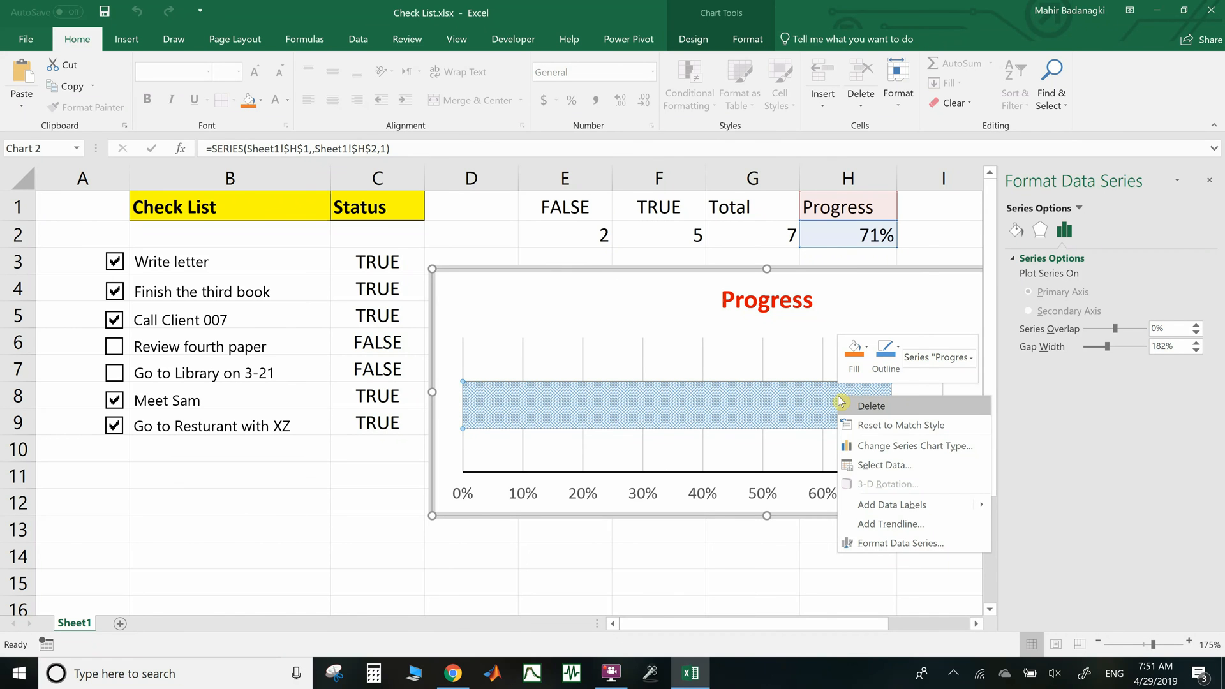
# Add a percentage data label at the bar's end and close the format pane
pyautogui.click(892, 504)
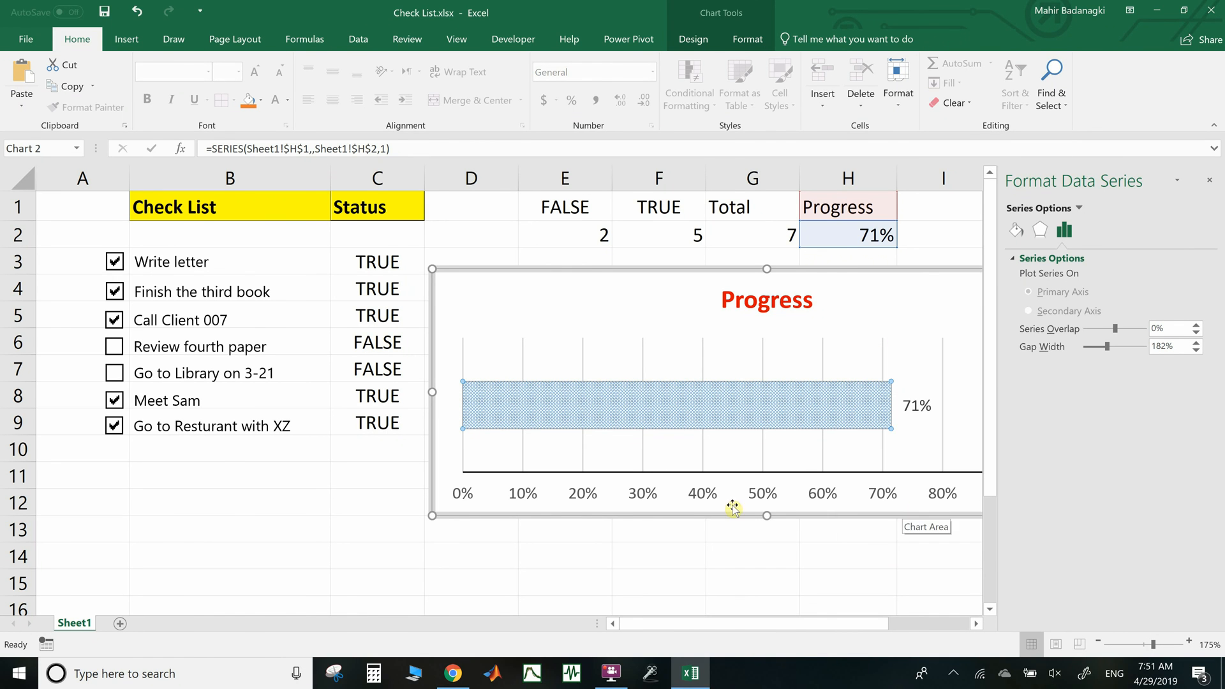
pyautogui.click(1209, 180)
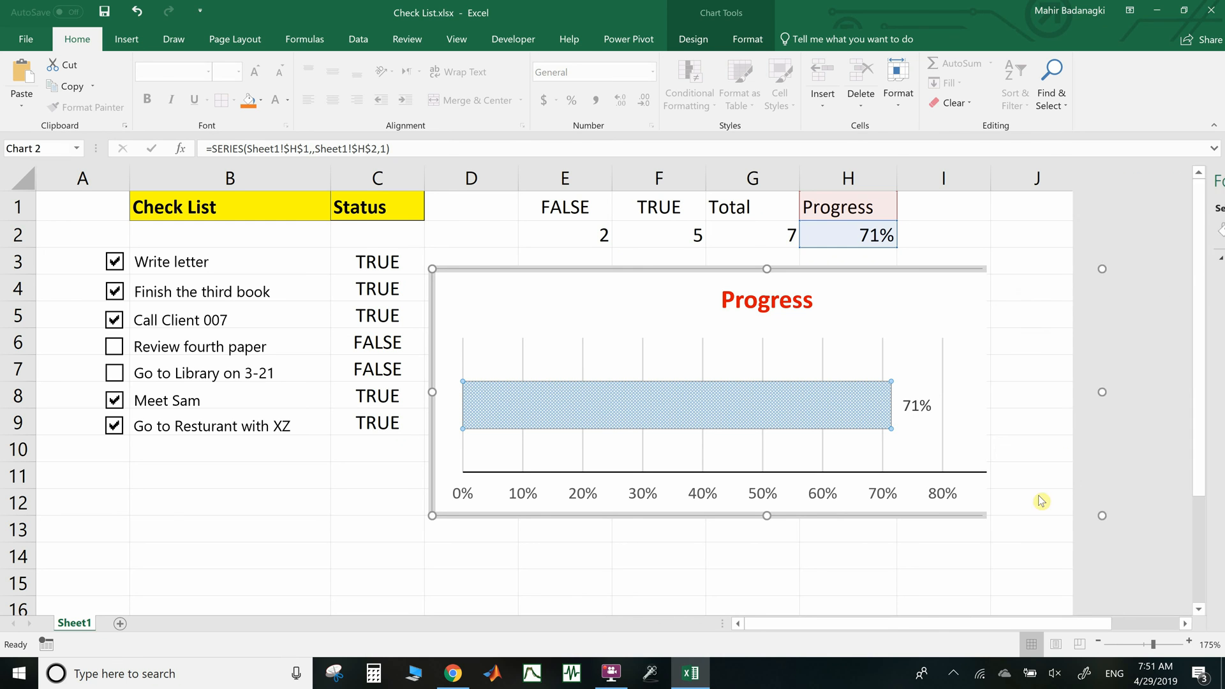
pyautogui.press('Escape')
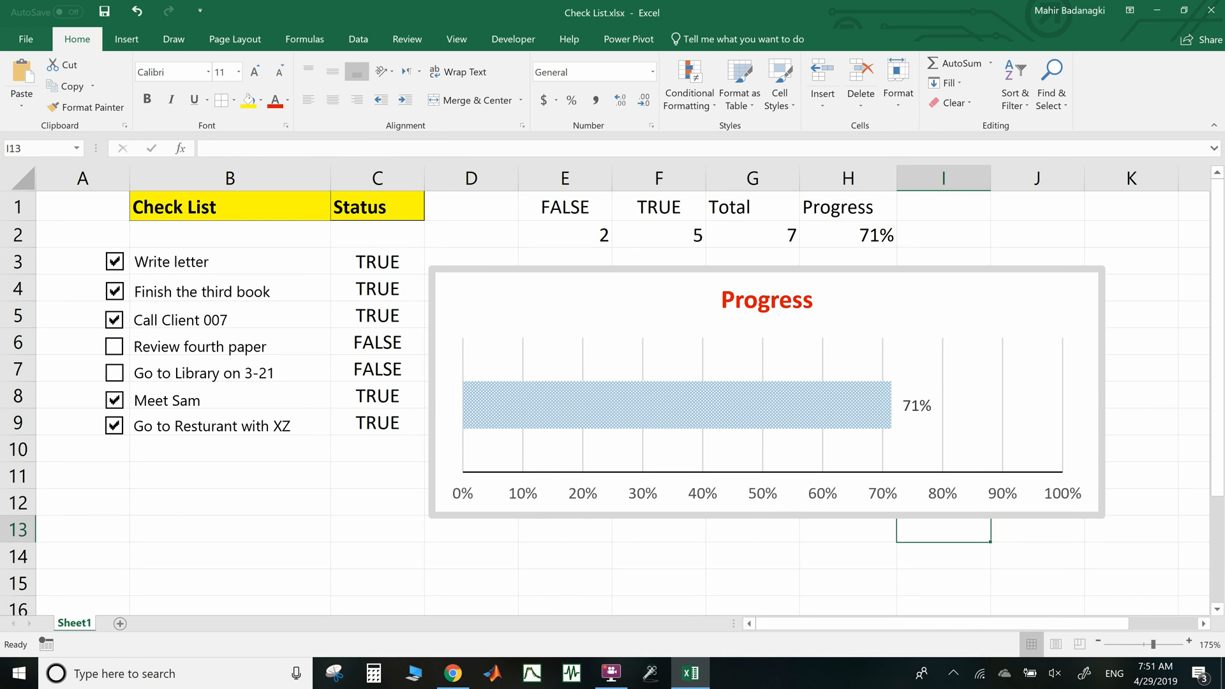
# Toggle checklist tasks, ending with Finish the third book and Review fourth paper unticked at 71%
pyautogui.click(114, 319)
pyautogui.click(117, 287)
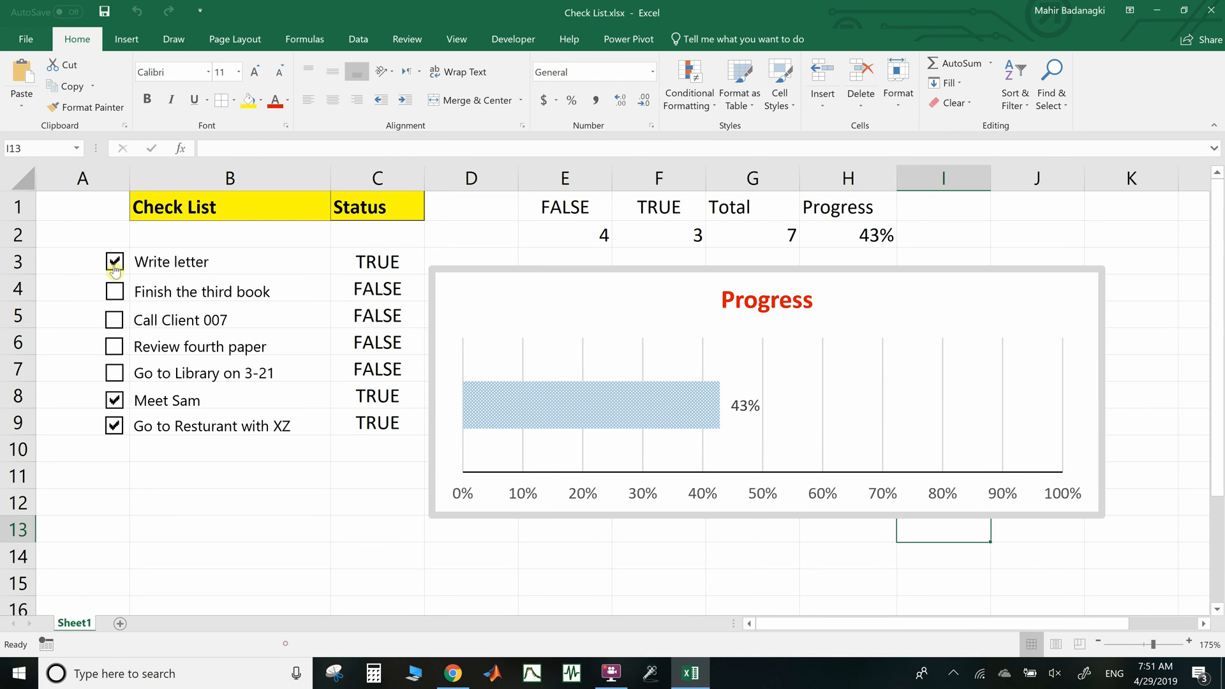
pyautogui.click(115, 262)
pyautogui.click(114, 291)
pyautogui.click(114, 319)
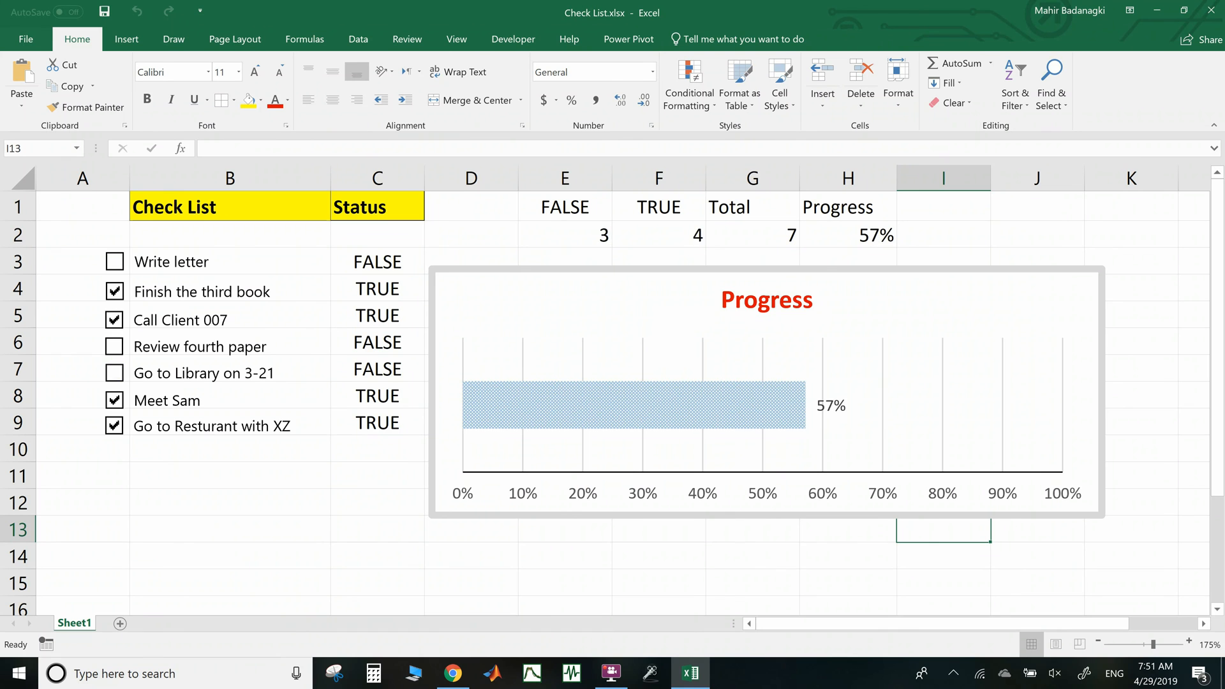
pyautogui.click(116, 370)
pyautogui.click(114, 346)
pyautogui.click(115, 319)
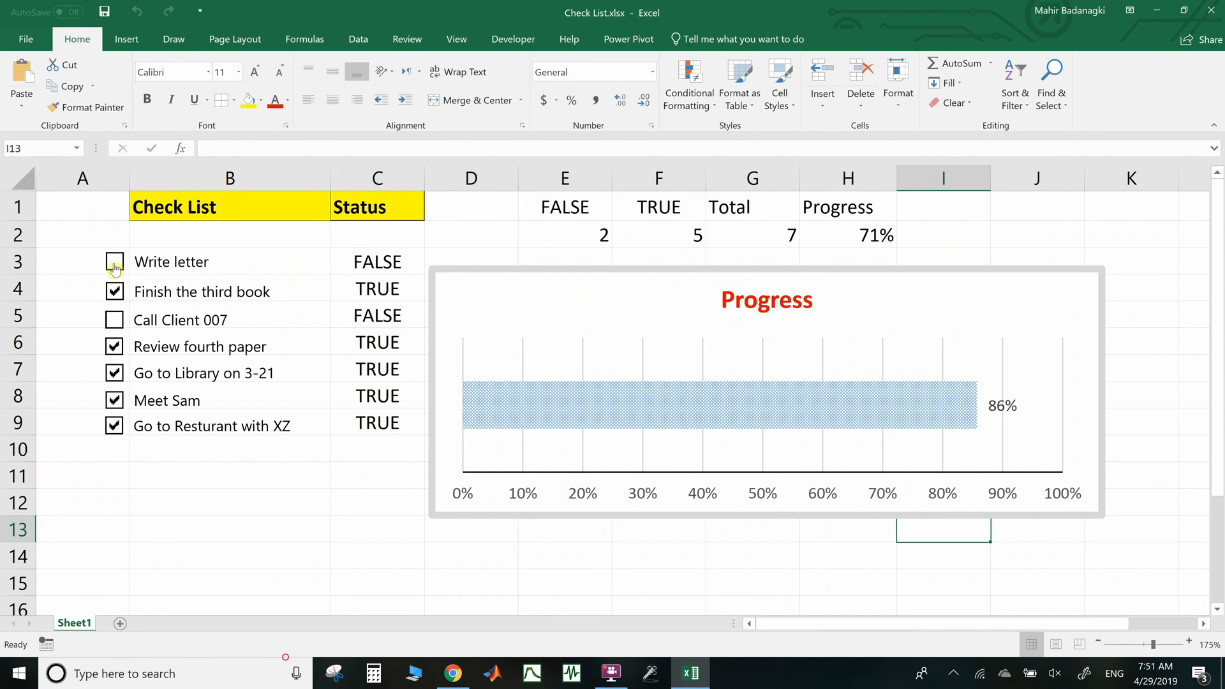
pyautogui.click(114, 262)
pyautogui.click(114, 291)
pyautogui.click(116, 322)
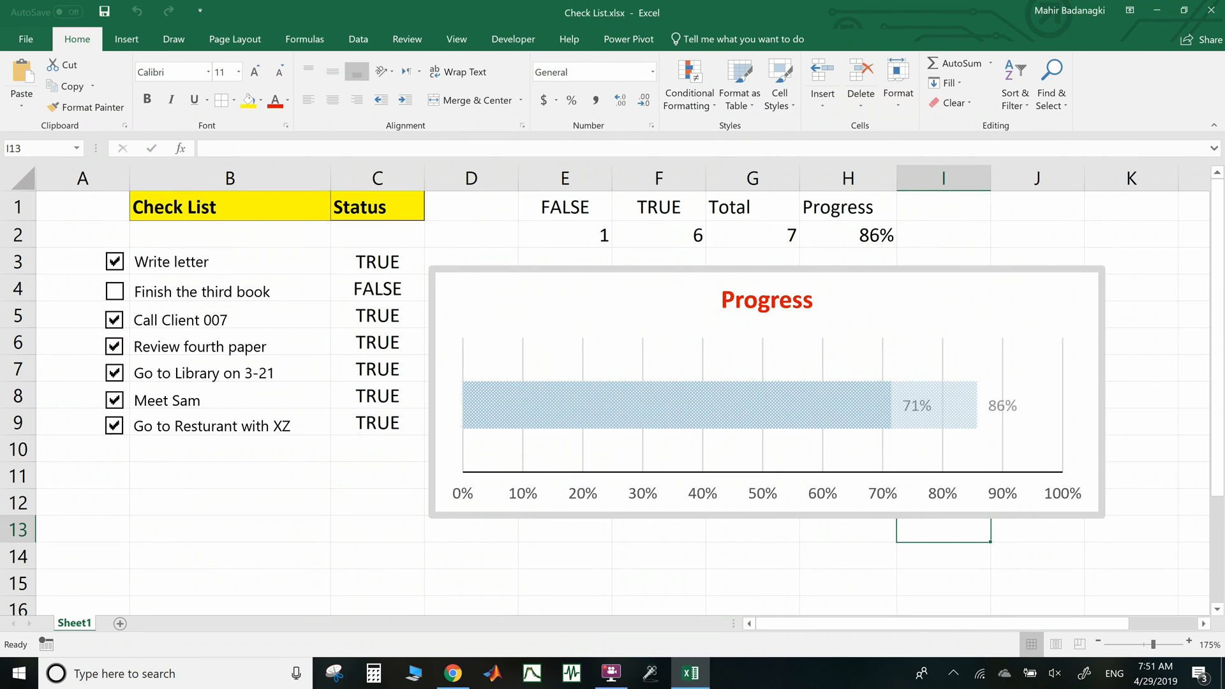
pyautogui.click(114, 346)
pyautogui.click(928, 411)
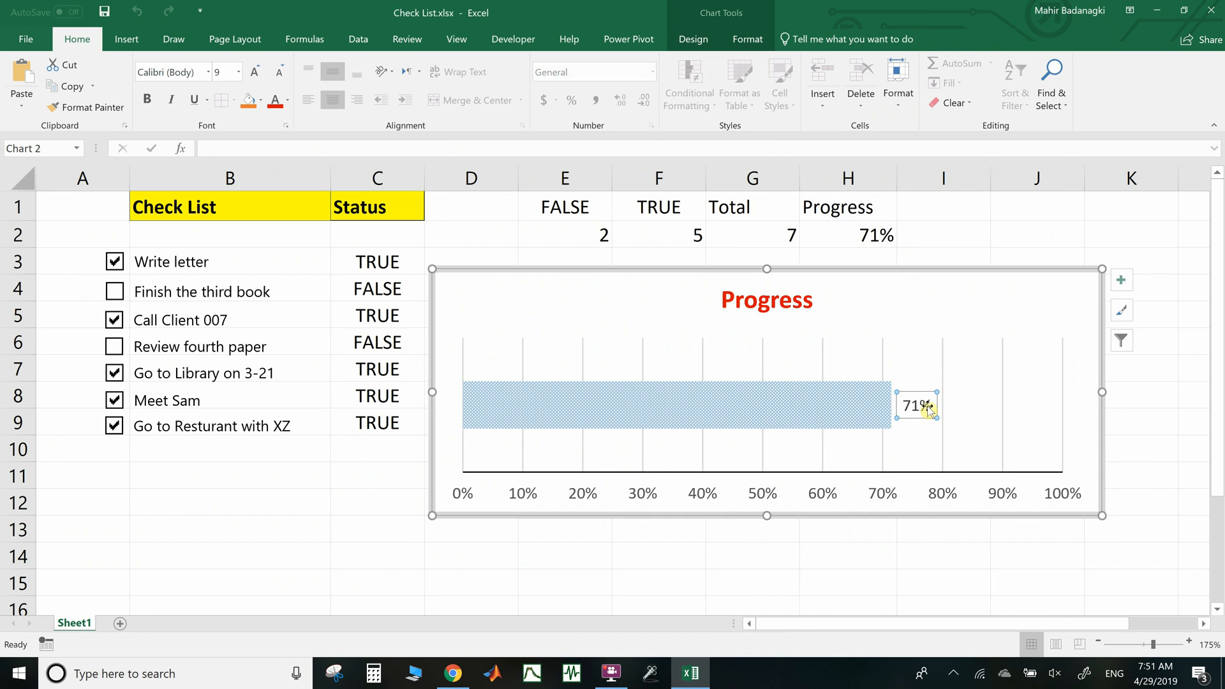
# Color the 71% data label red, enlarge it to 14 pt, and close the format pane
pyautogui.rightClick(928, 410)
pyautogui.click(961, 554)
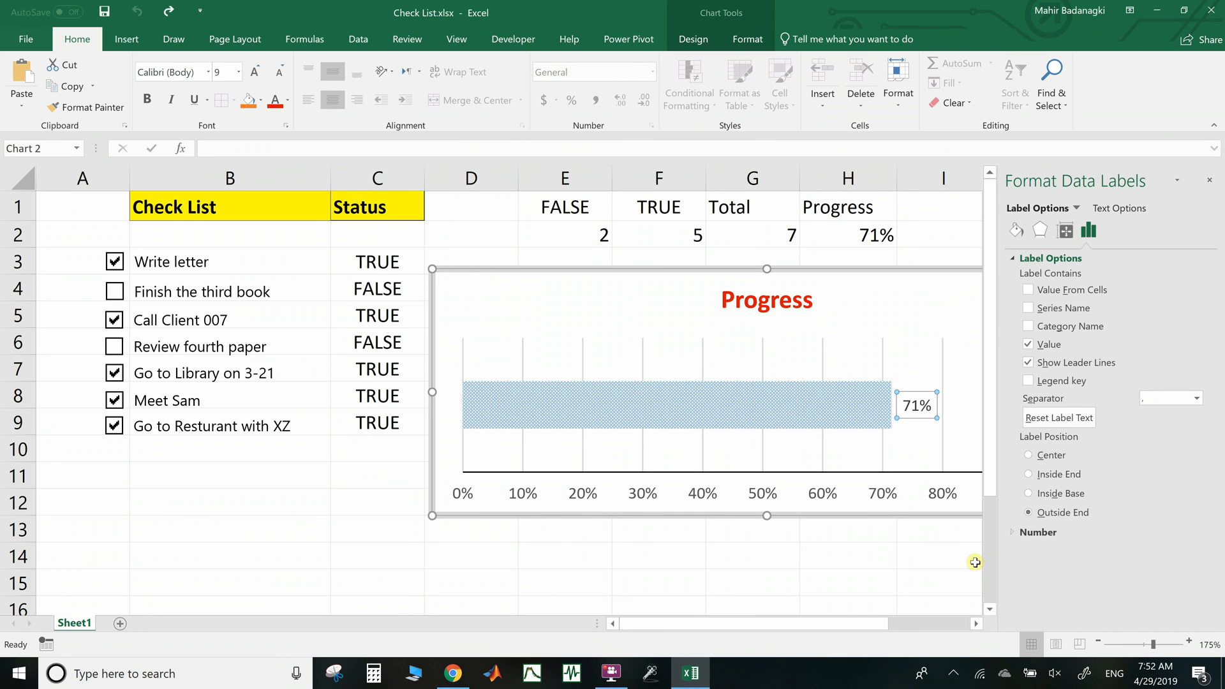
pyautogui.click(1122, 211)
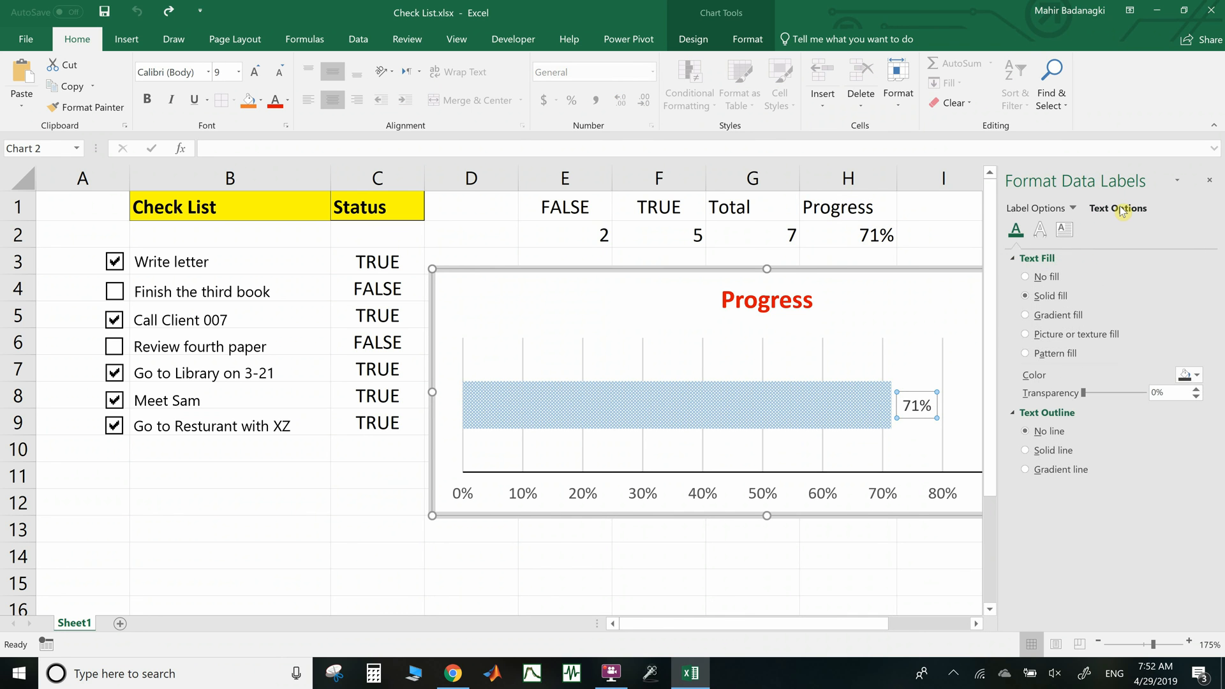
pyautogui.click(1191, 376)
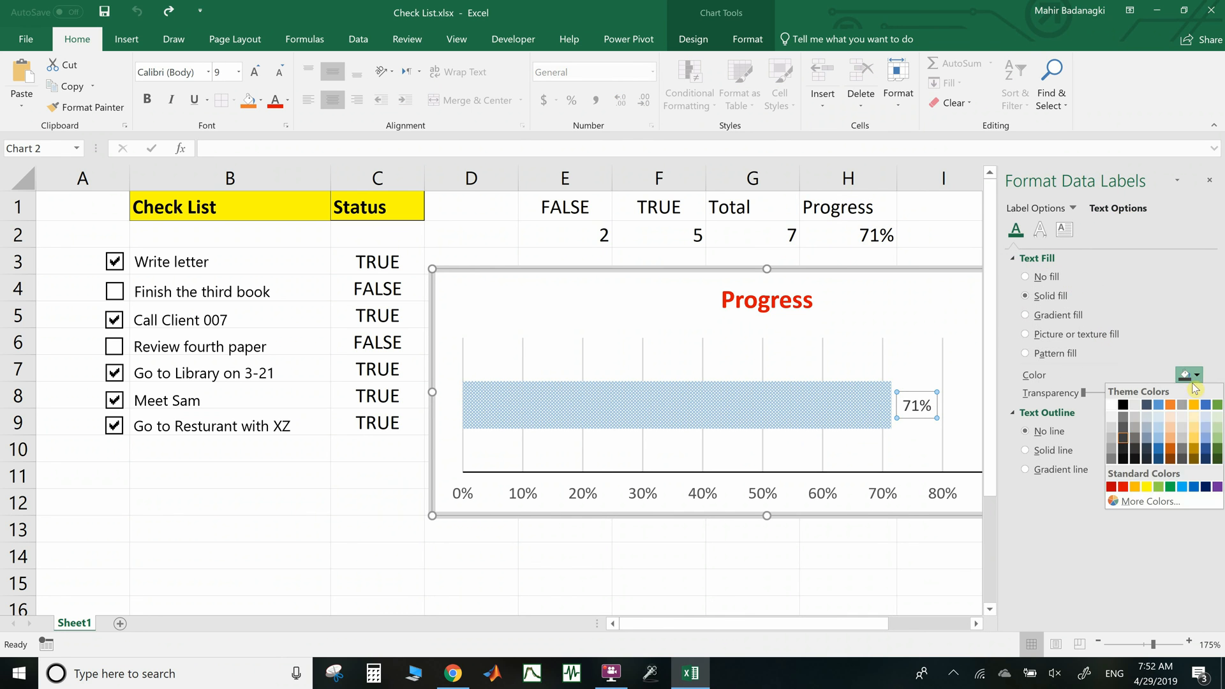
pyautogui.click(1123, 486)
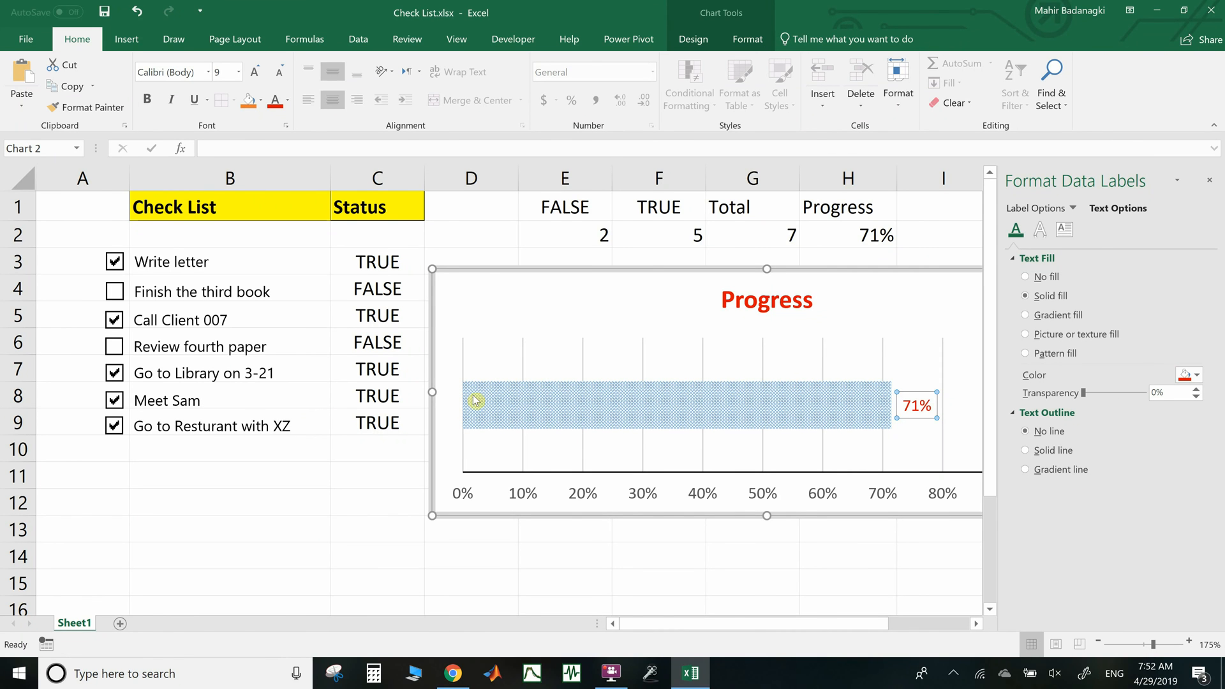
pyautogui.click(239, 72)
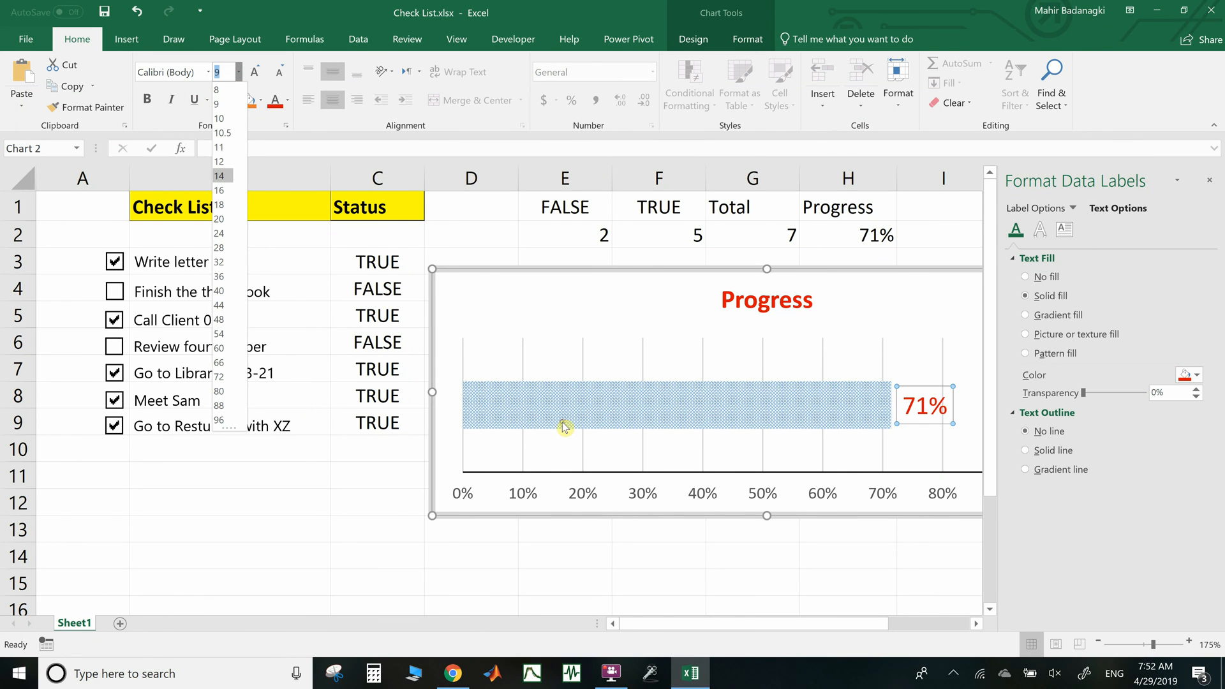
pyautogui.press('Escape')
pyautogui.click(318, 474)
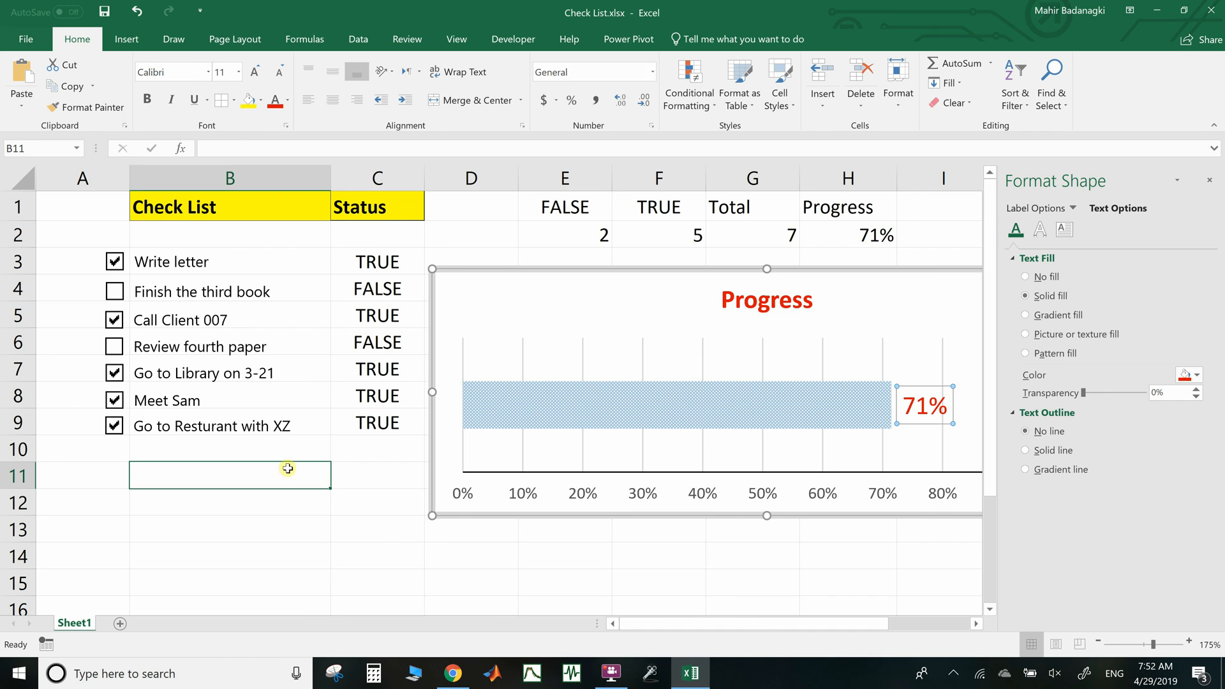
pyautogui.click(1209, 180)
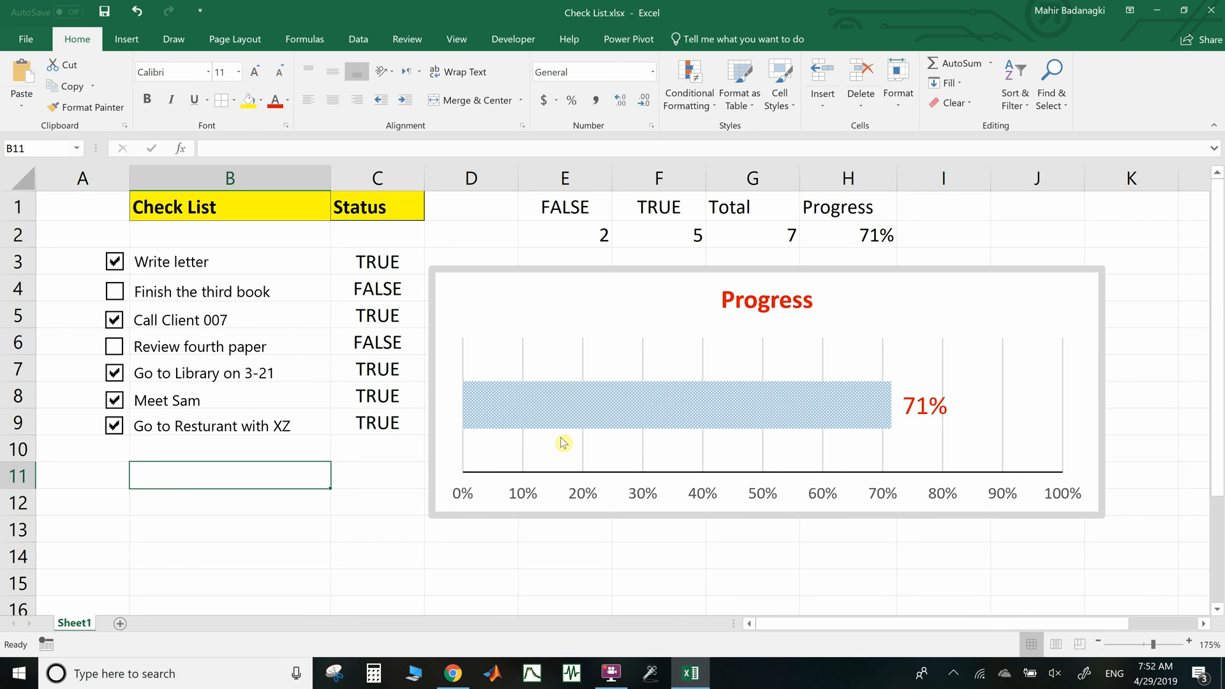
# Toggle tasks until only Go to Resturant with XZ is unticked, giving 1 FALSE, 6 TRUE and 86%
pyautogui.click(116, 264)
pyautogui.click(118, 293)
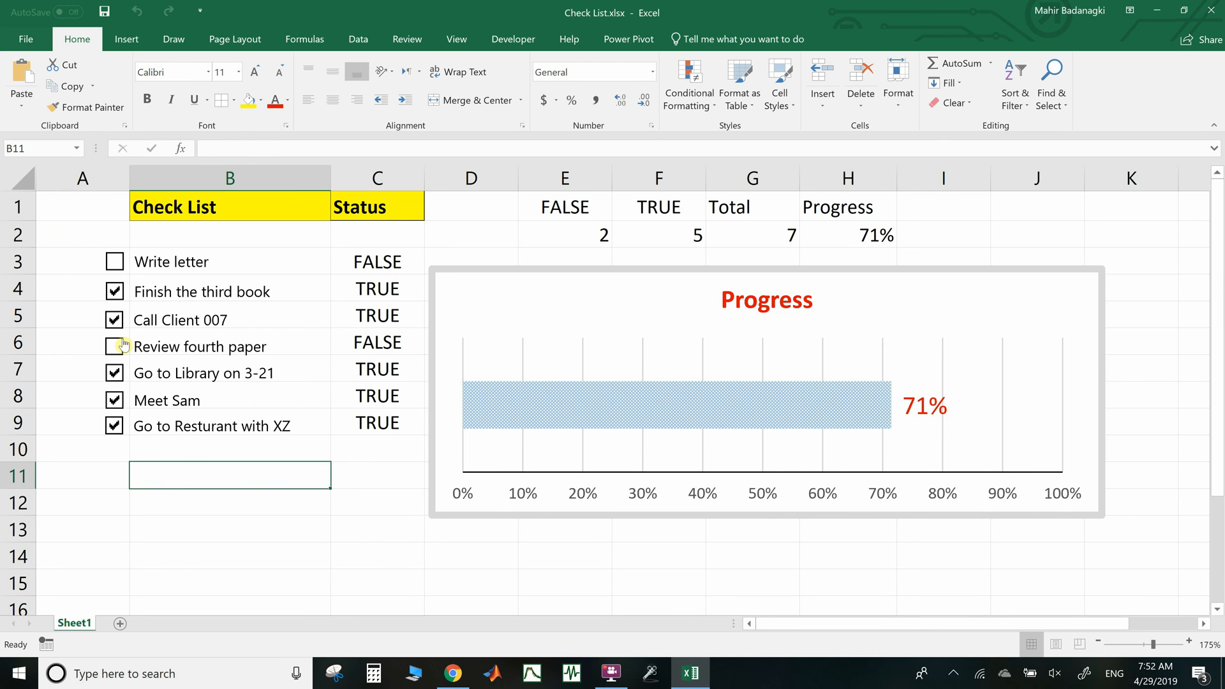
pyautogui.click(116, 346)
pyautogui.click(115, 372)
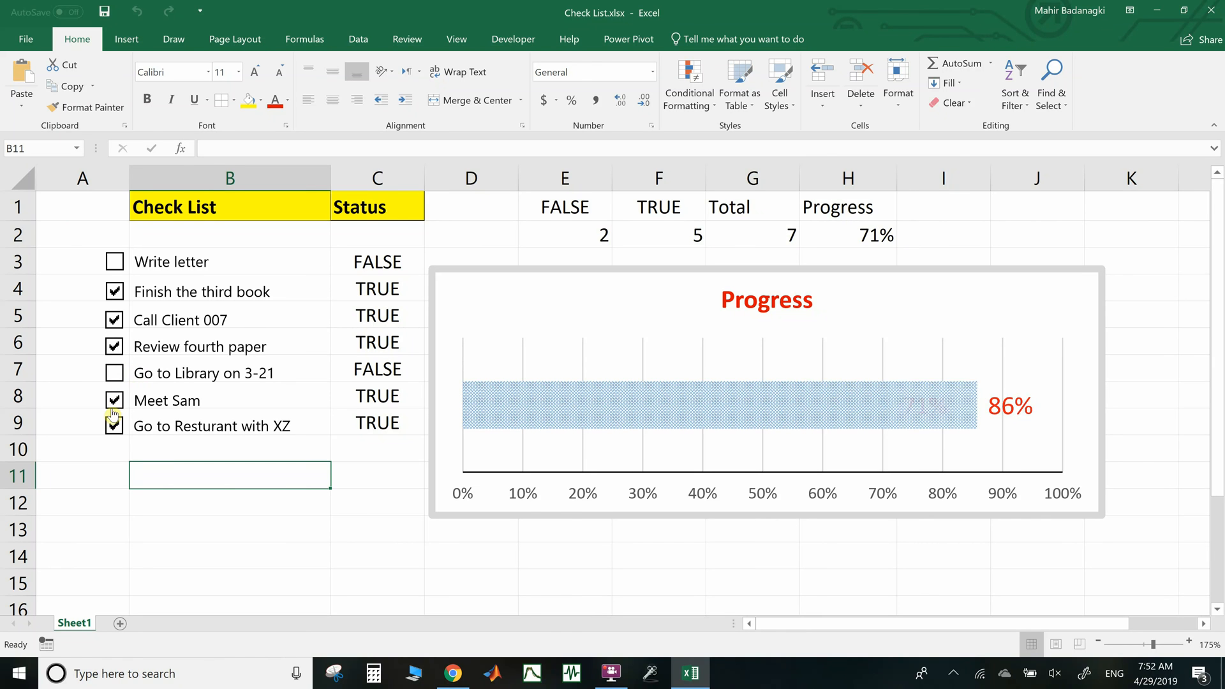
pyautogui.click(115, 399)
pyautogui.click(113, 427)
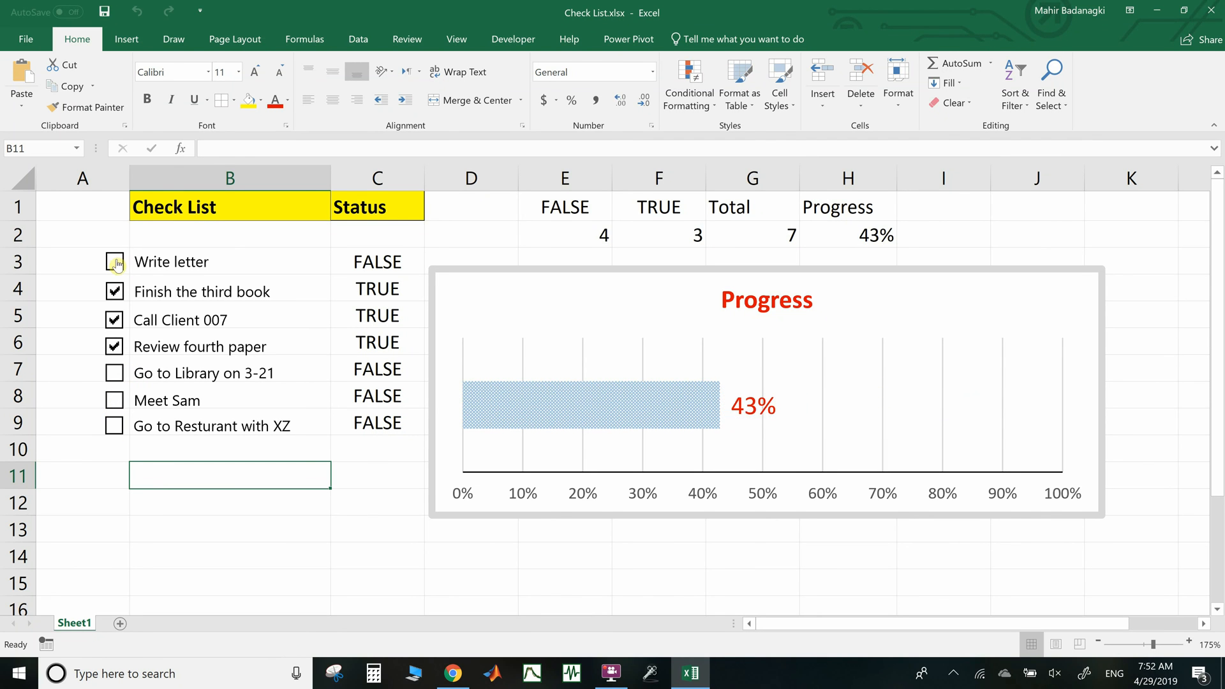
pyautogui.click(114, 262)
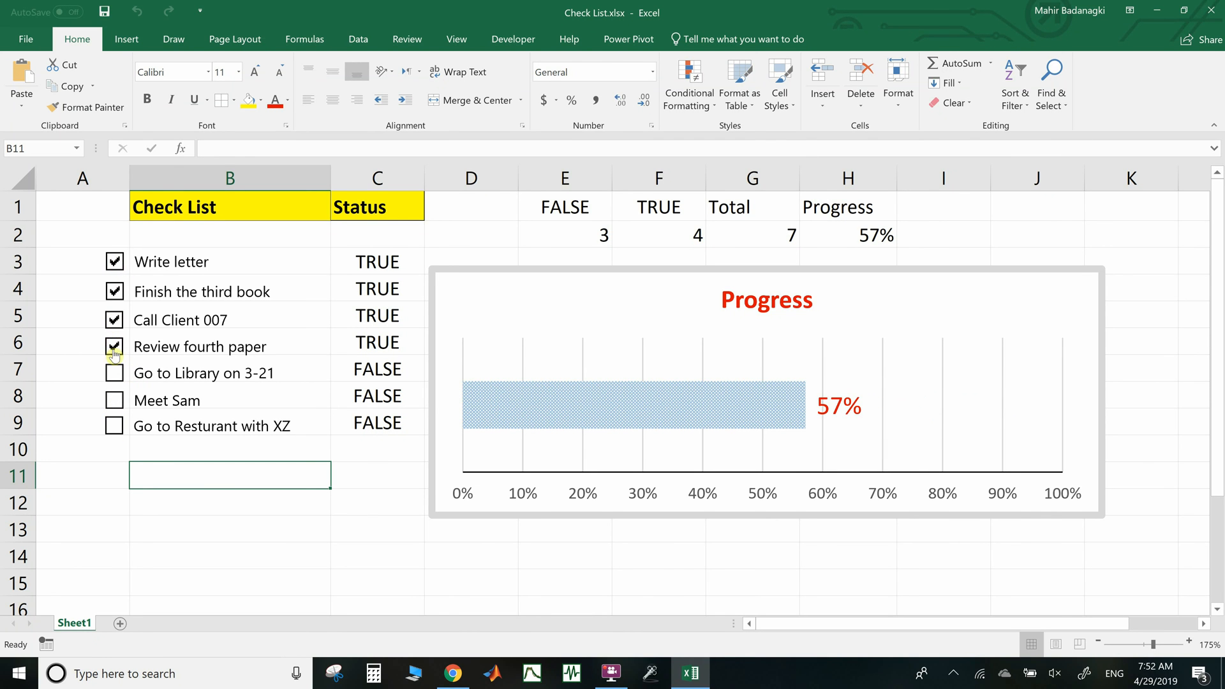
pyautogui.click(115, 373)
pyautogui.click(116, 400)
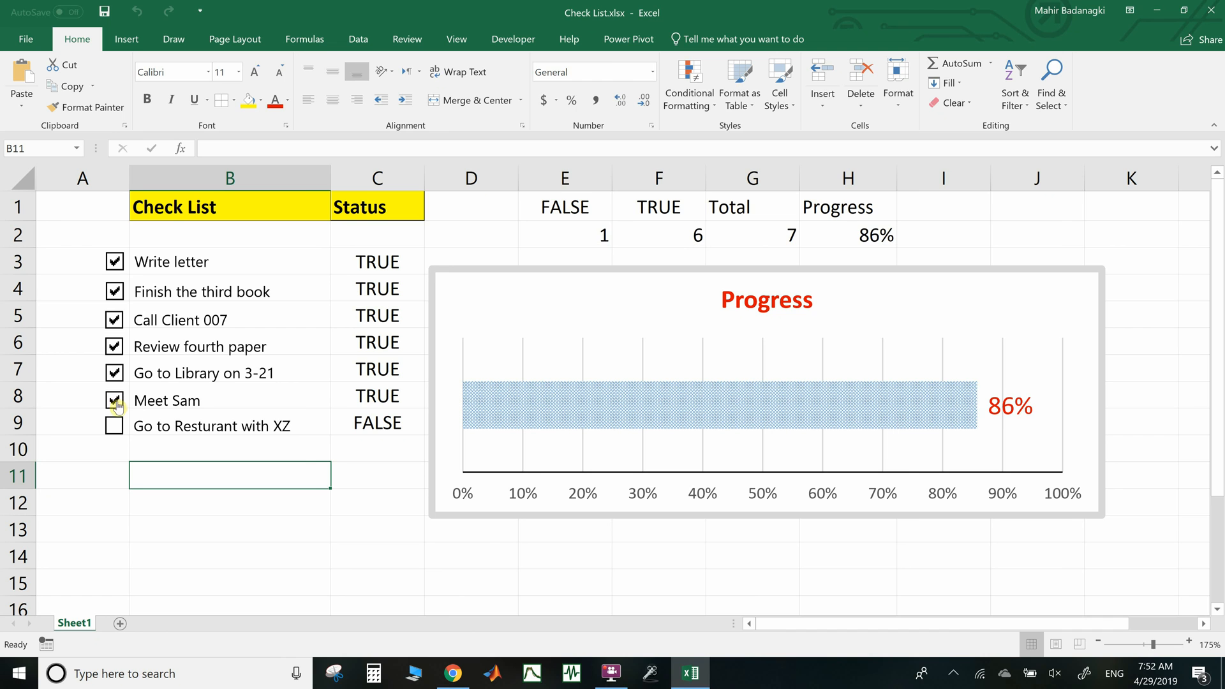